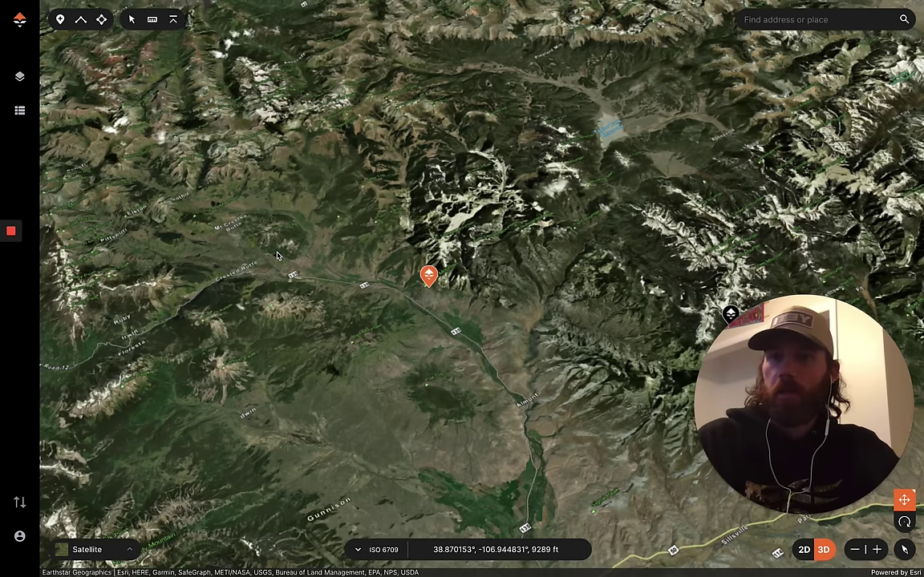
{"action": "left_click_drag", "start_coordinate": [276, 255], "coordinate": [275, 290]}
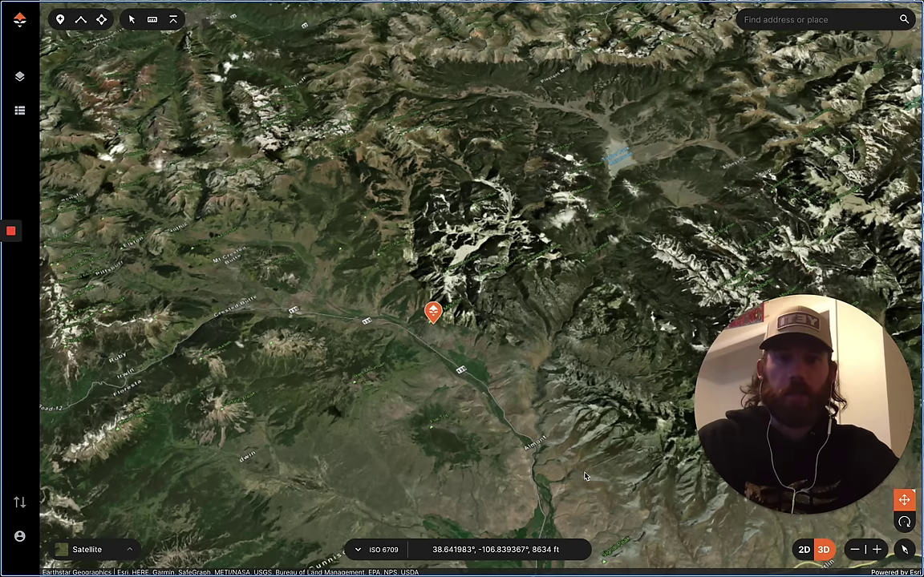
{"action": "mouse_move", "coordinate": [7, 250]}
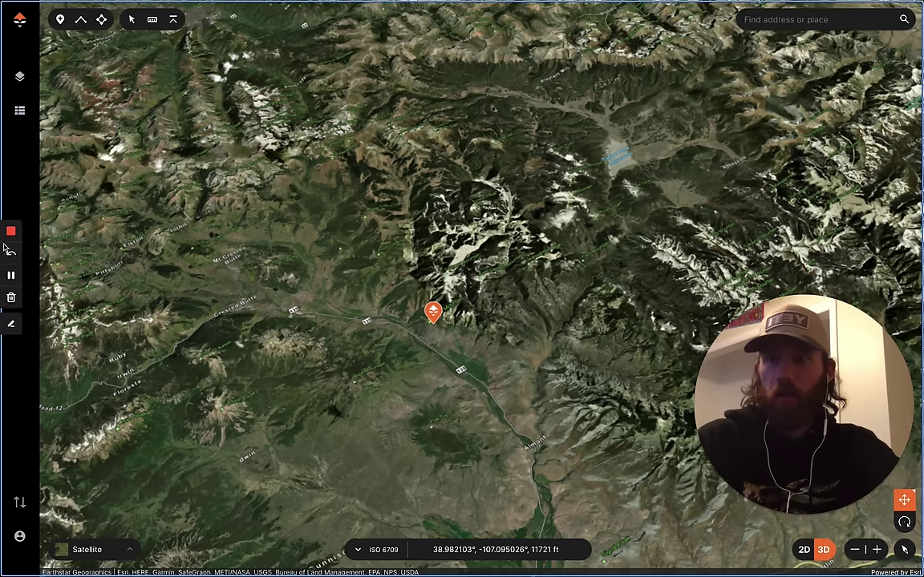
{"action": "left_click", "coordinate": [12, 324]}
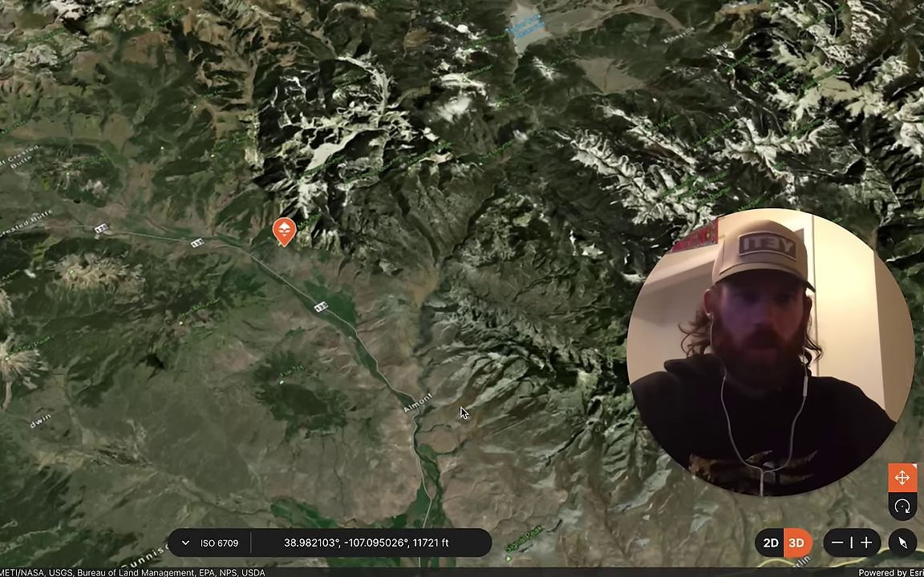
{"action": "mouse_move", "coordinate": [779, 513]}
{"action": "left_mouse_down"}
{"action": "mouse_move", "coordinate": [732, 538]}
{"action": "mouse_move", "coordinate": [768, 554]}
{"action": "left_mouse_up"}
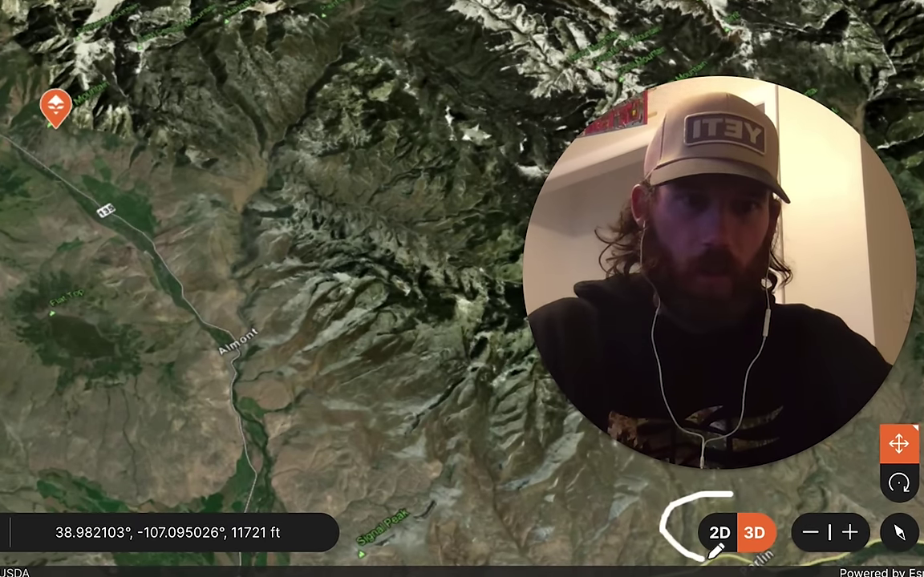
{"action": "mouse_move", "coordinate": [712, 555]}
{"action": "left_mouse_down"}
{"action": "mouse_move", "coordinate": [806, 535]}
{"action": "mouse_move", "coordinate": [790, 491]}
{"action": "mouse_move", "coordinate": [730, 483]}
{"action": "left_mouse_up"}
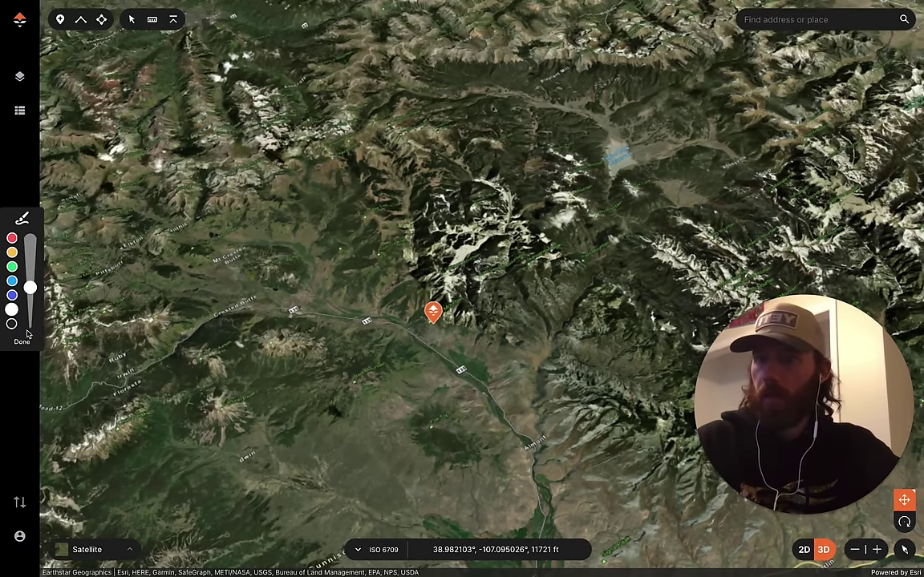
{"action": "left_click", "coordinate": [24, 337]}
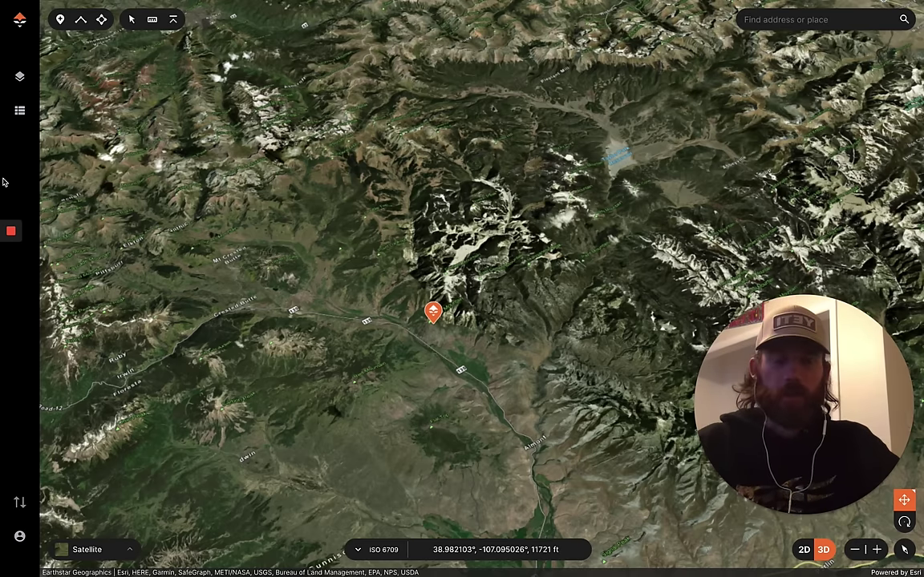
Turn on the Private Land layer for Colorado and bring the parcels around Crested Butte into view
{"action": "scroll", "coordinate": [484, 311], "scroll_direction": "up", "scroll_amount": 5}
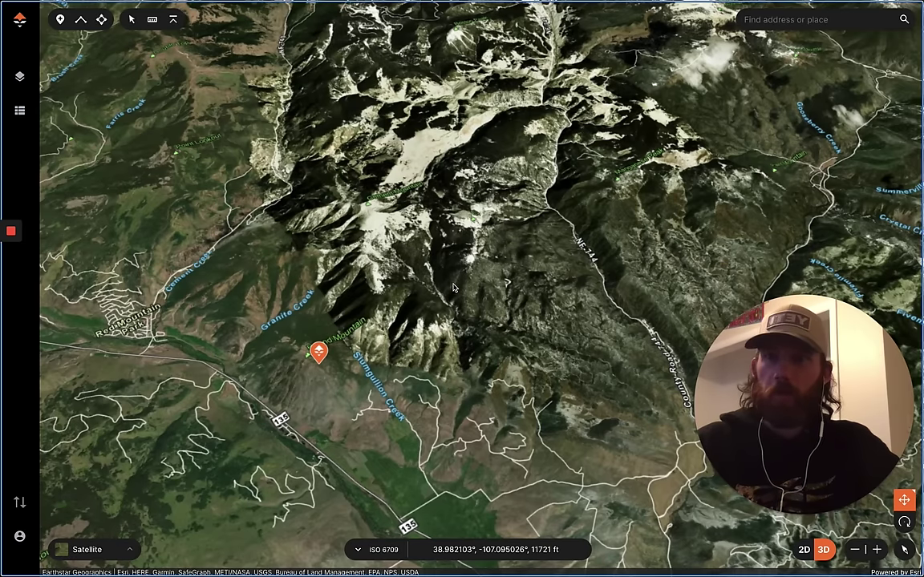
{"action": "left_click_drag", "start_coordinate": [173, 319], "coordinate": [535, 353]}
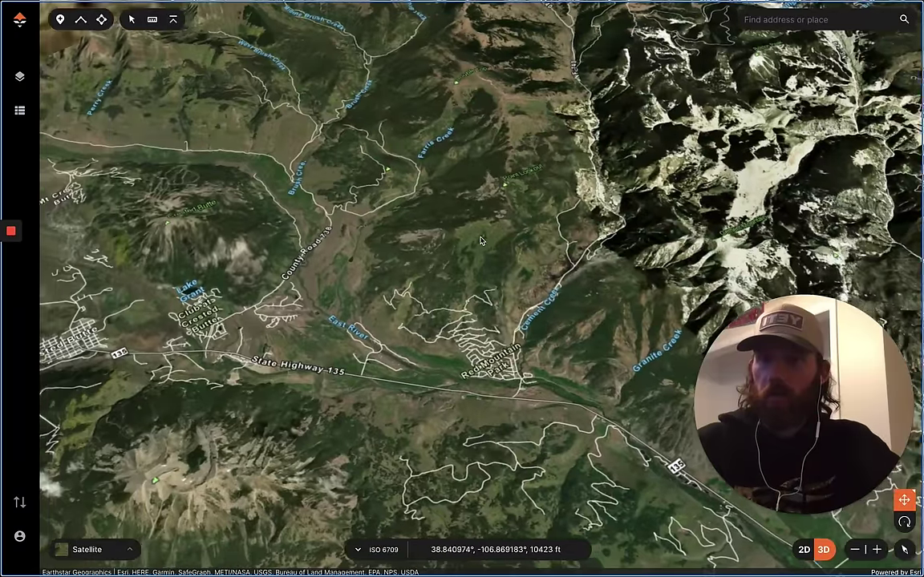
{"action": "left_click_drag", "start_coordinate": [462, 306], "coordinate": [441, 427]}
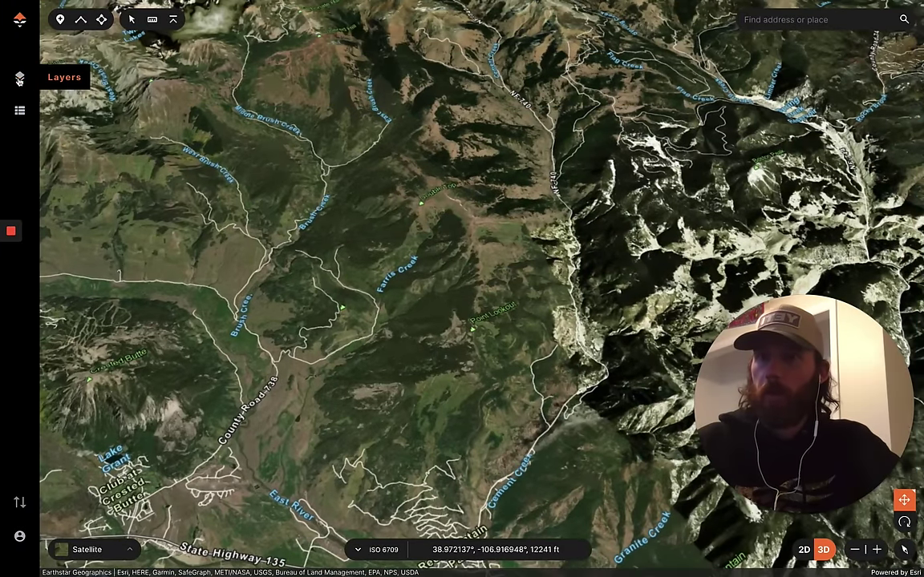
{"action": "left_click", "coordinate": [19, 77]}
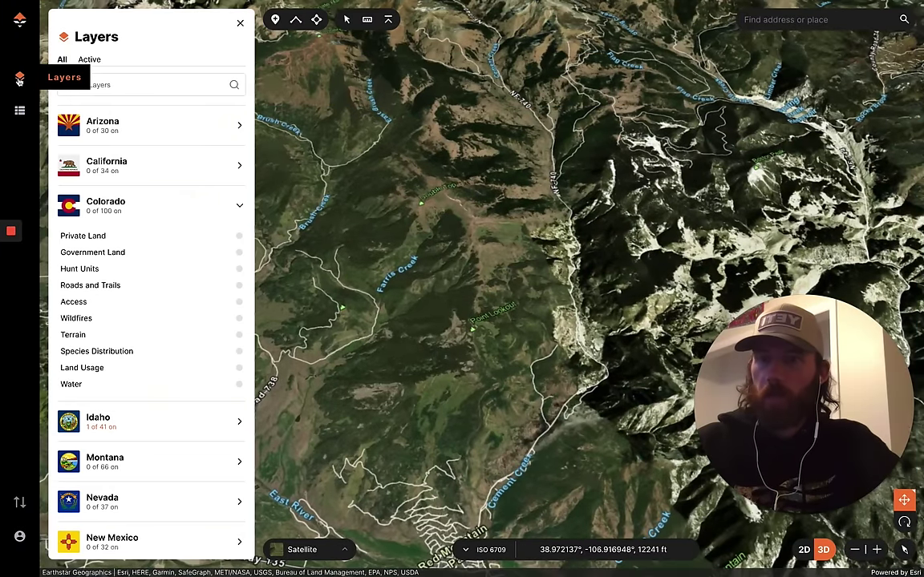
{"action": "left_click", "coordinate": [237, 239]}
{"action": "left_click", "coordinate": [231, 136]}
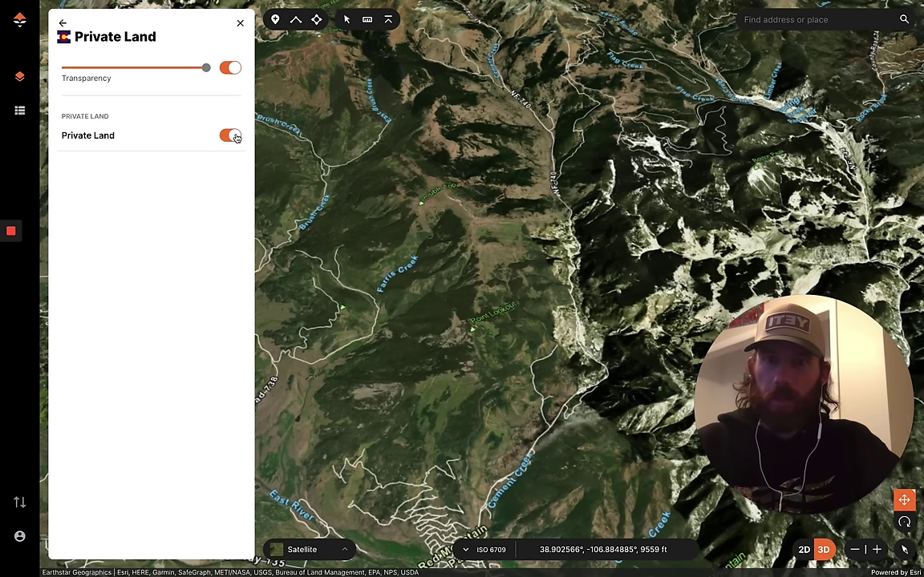
{"action": "left_click_drag", "start_coordinate": [385, 309], "coordinate": [545, 249]}
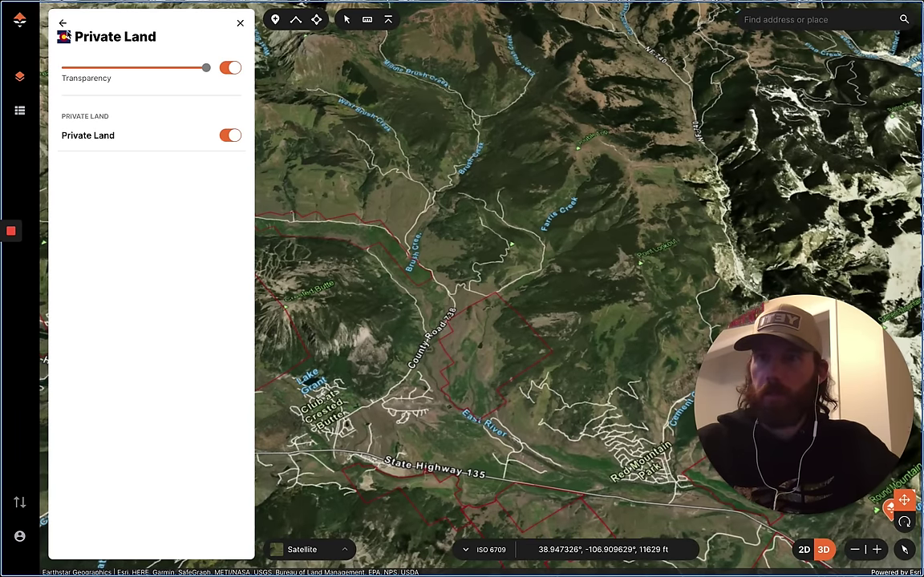
Turn on Colorado's Government Land and Wilderness layers with the Transparency setting at its maximum
{"action": "left_click", "coordinate": [63, 24]}
{"action": "left_click", "coordinate": [107, 252]}
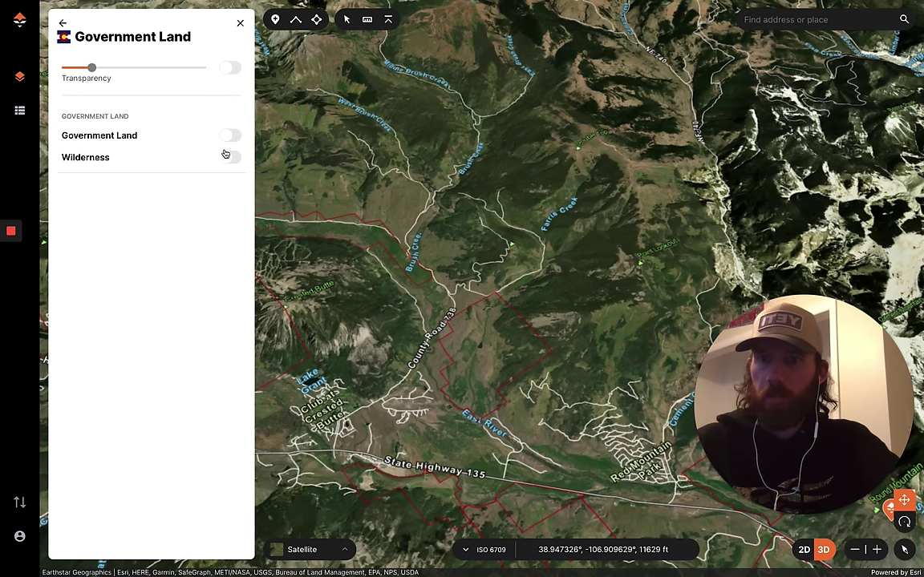
{"action": "left_click", "coordinate": [230, 136]}
{"action": "left_click_drag", "start_coordinate": [197, 72], "coordinate": [192, 69]}
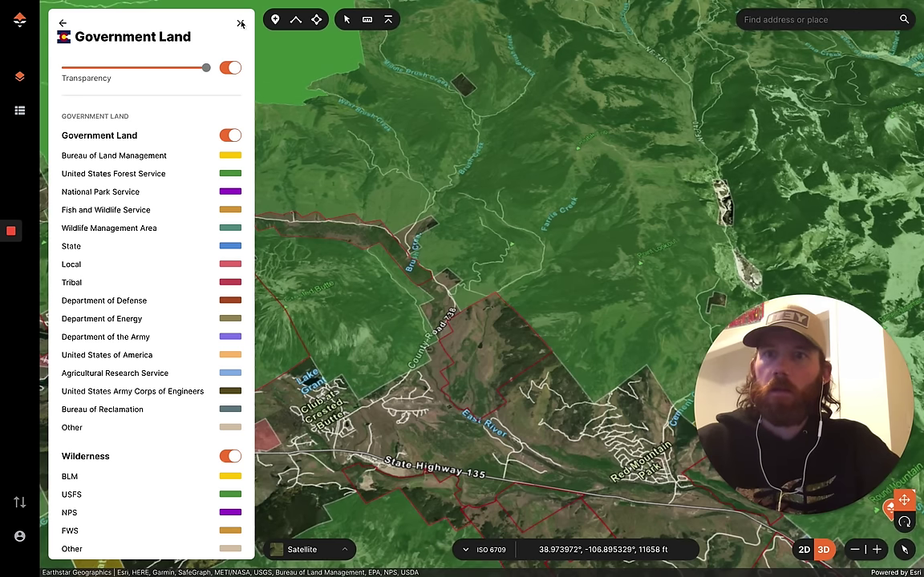
{"action": "left_click", "coordinate": [239, 22]}
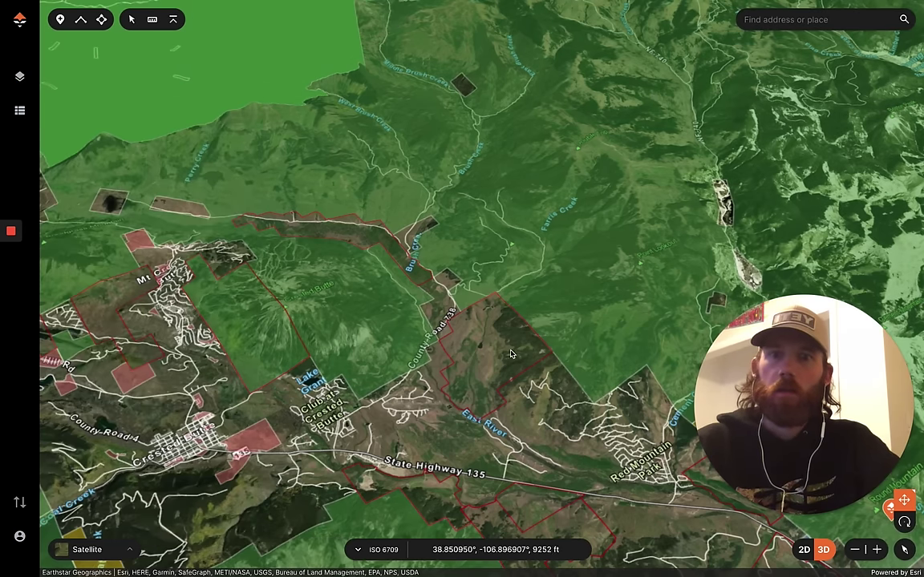
Turn on the Big Game Units layer in Colorado's Hunt Units
{"action": "left_click_drag", "start_coordinate": [520, 354], "coordinate": [423, 337]}
{"action": "scroll", "coordinate": [424, 337], "scroll_direction": "down", "scroll_amount": 2}
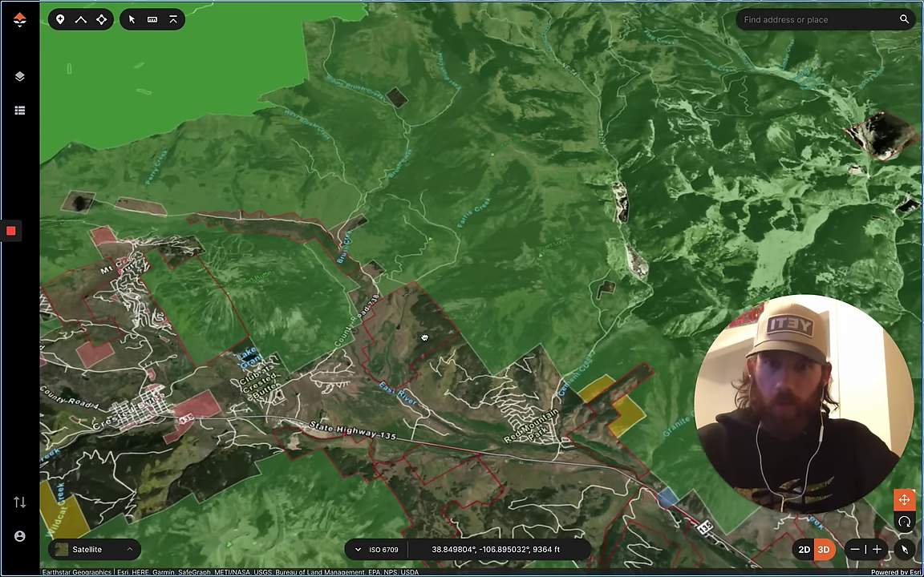
{"action": "scroll", "coordinate": [425, 337], "scroll_direction": "down", "scroll_amount": 4}
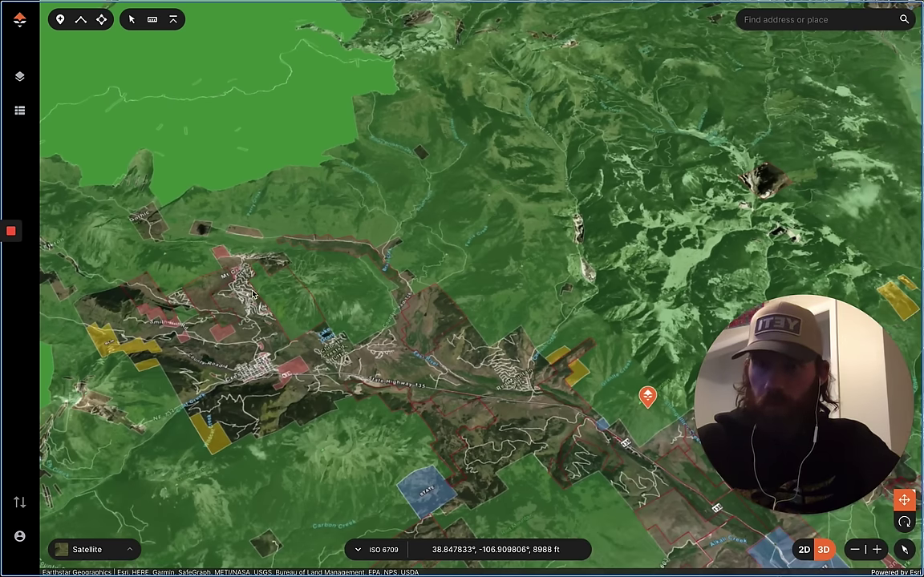
{"action": "left_click_drag", "start_coordinate": [252, 295], "coordinate": [450, 291]}
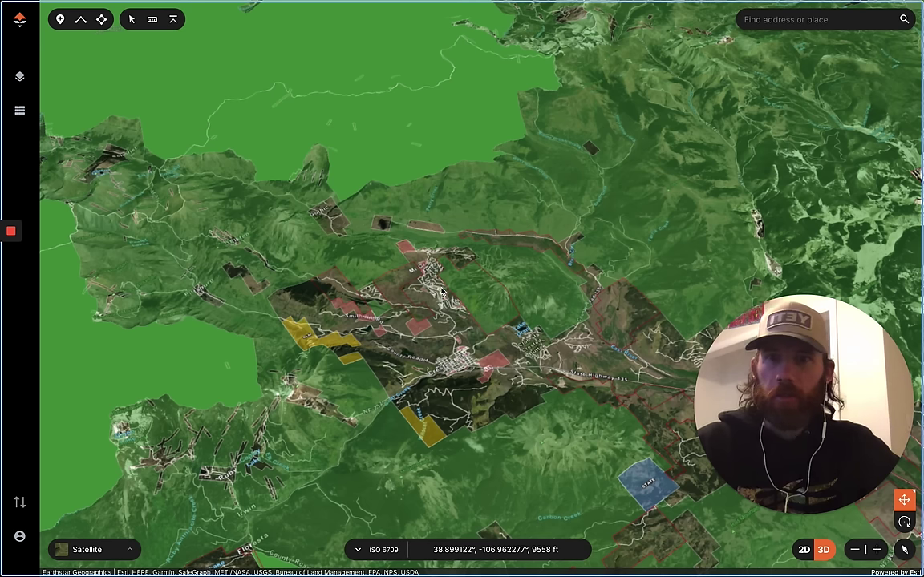
{"action": "left_click_drag", "start_coordinate": [531, 267], "coordinate": [436, 264]}
{"action": "scroll", "coordinate": [435, 264], "scroll_direction": "down", "scroll_amount": 5}
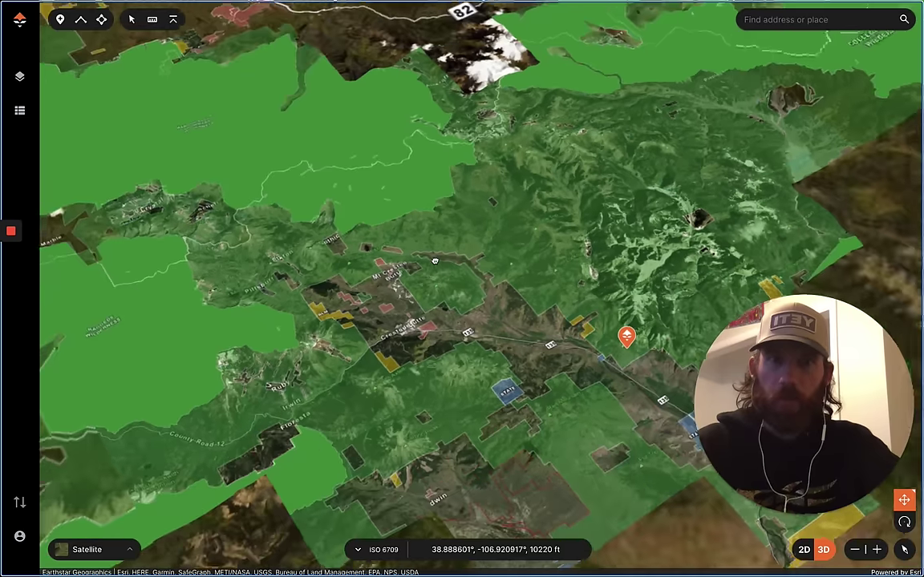
{"action": "left_click", "coordinate": [20, 78]}
{"action": "left_click", "coordinate": [143, 268]}
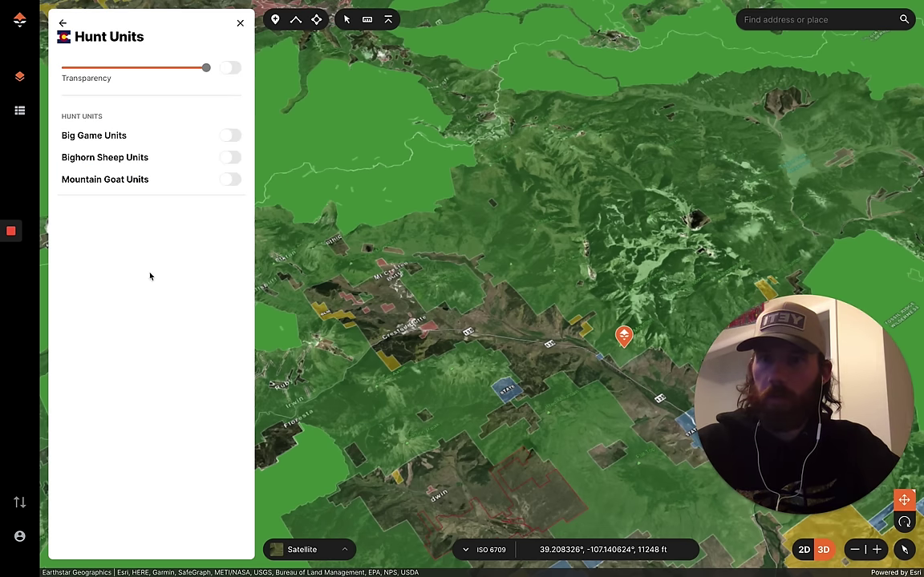
{"action": "left_click", "coordinate": [234, 136]}
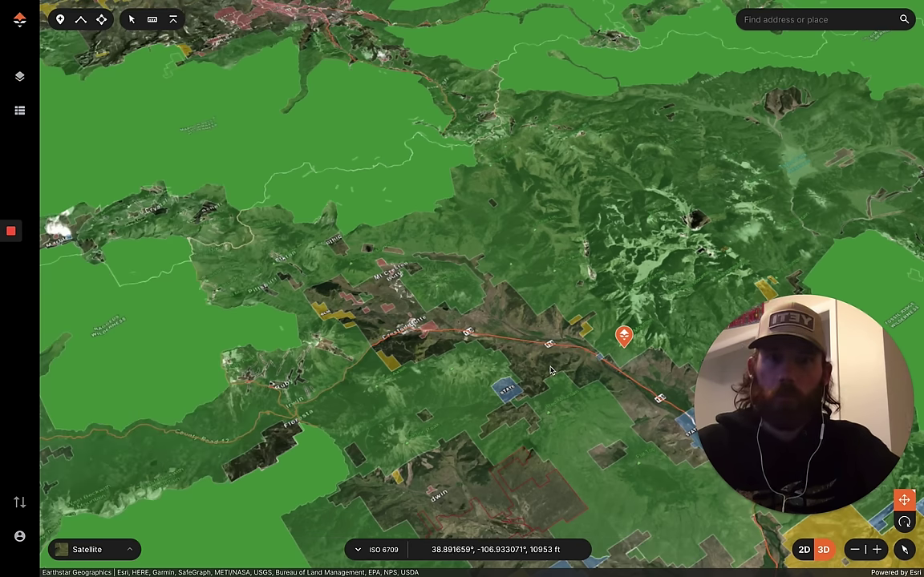
Examine land ownership and big game unit boundaries from Crested Butte past Almont to the US Highway 50 corridor
{"action": "left_click_drag", "start_coordinate": [519, 286], "coordinate": [445, 285]}
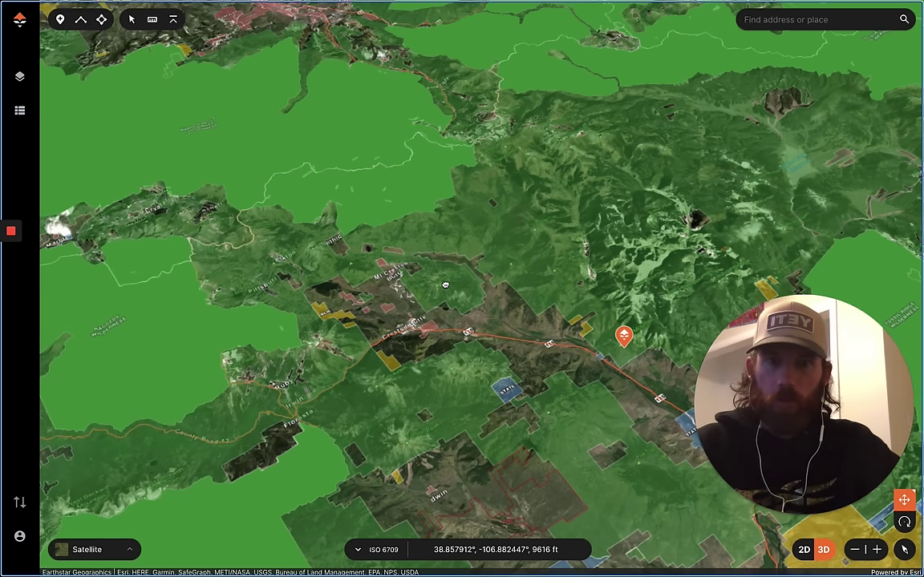
{"action": "scroll", "coordinate": [445, 284], "scroll_direction": "up", "scroll_amount": 5}
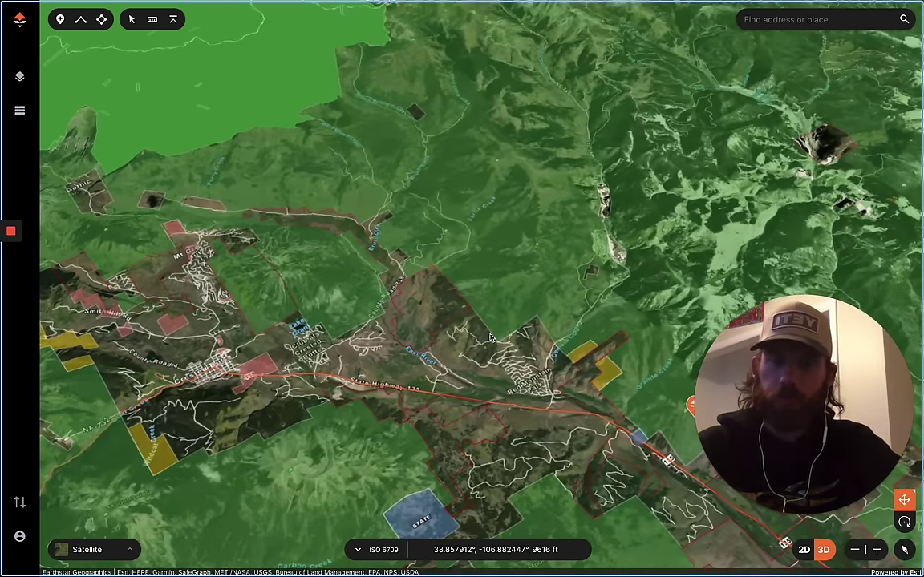
{"action": "left_click_drag", "start_coordinate": [489, 338], "coordinate": [328, 302]}
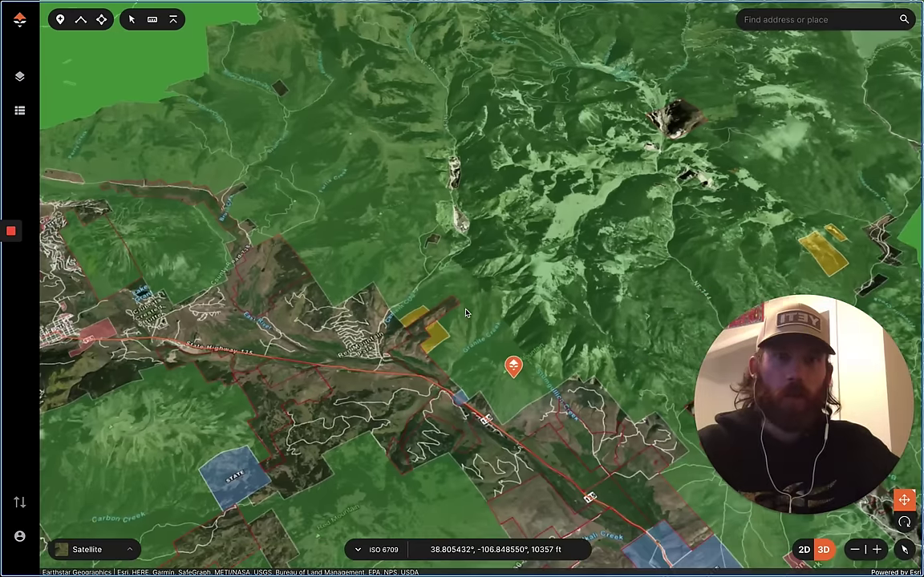
{"action": "left_click_drag", "start_coordinate": [465, 312], "coordinate": [334, 279]}
{"action": "left_click_drag", "start_coordinate": [473, 326], "coordinate": [342, 258]}
{"action": "left_click_drag", "start_coordinate": [431, 316], "coordinate": [452, 197]}
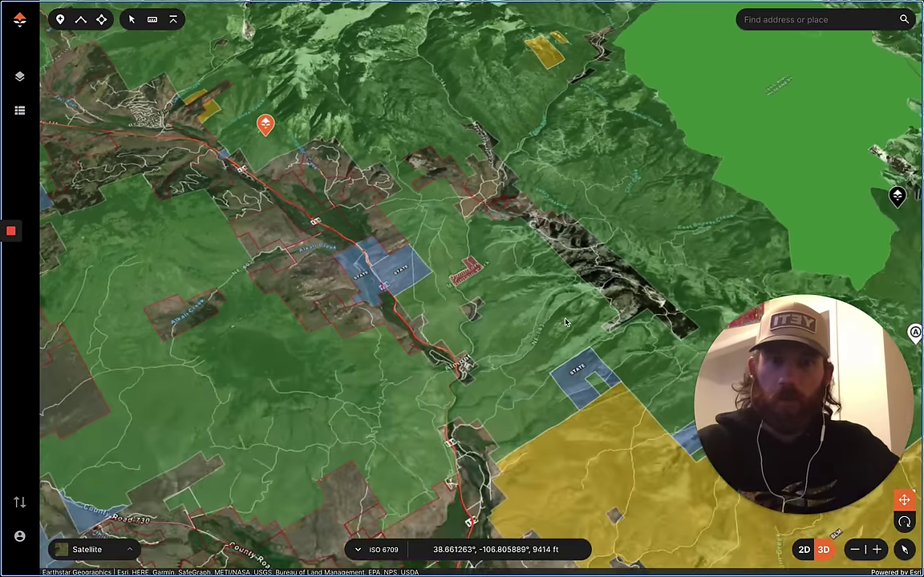
{"action": "left_click_drag", "start_coordinate": [565, 321], "coordinate": [372, 312]}
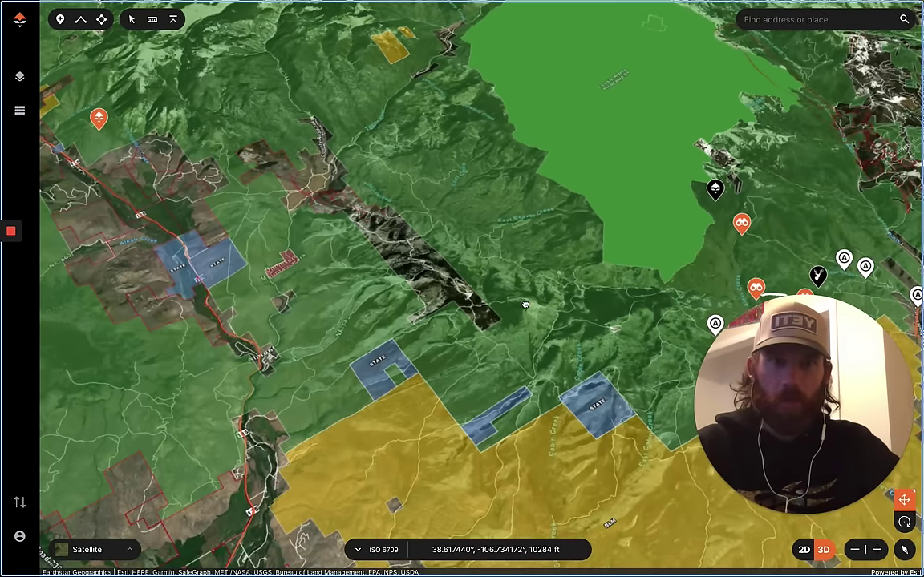
{"action": "left_click_drag", "start_coordinate": [526, 305], "coordinate": [437, 262]}
{"action": "left_click_drag", "start_coordinate": [444, 371], "coordinate": [519, 199]}
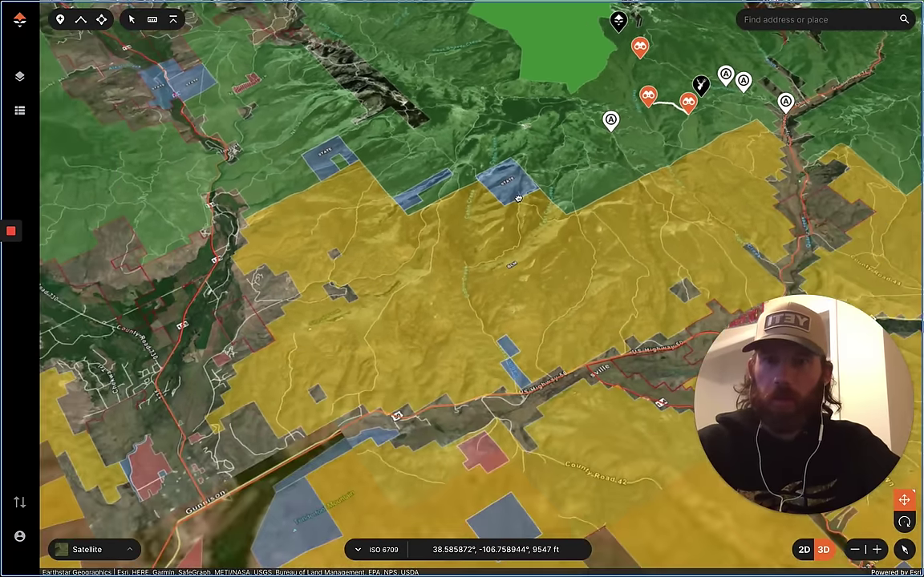
{"action": "key", "text": "Right"}
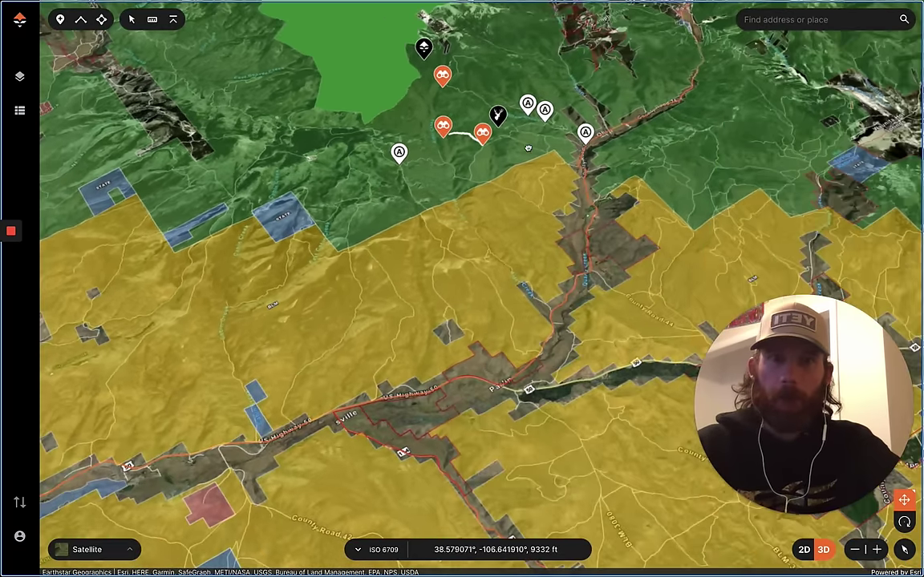
Look up the land and hunt unit details for a point in the public land east of Almont
{"action": "left_click_drag", "start_coordinate": [528, 148], "coordinate": [802, 295]}
{"action": "left_click", "coordinate": [627, 272]}
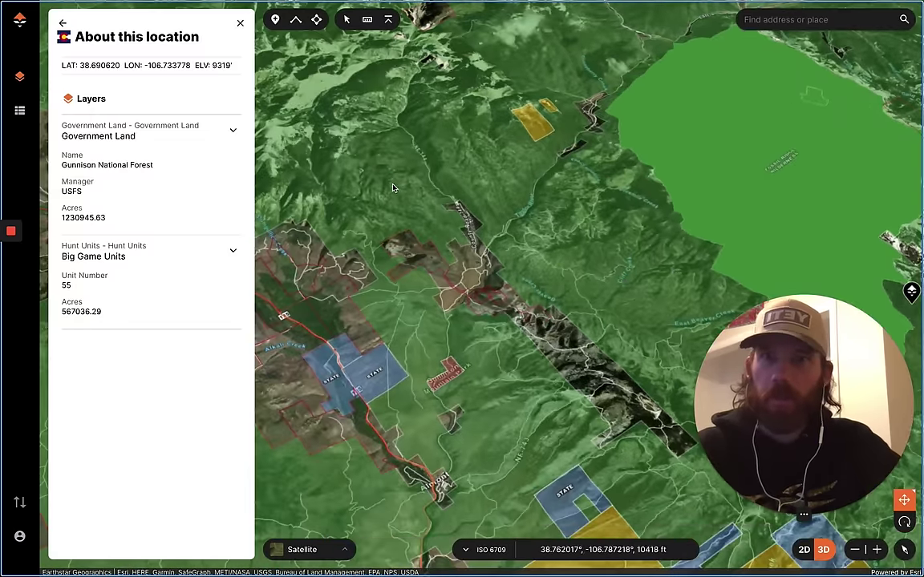
{"action": "left_click", "coordinate": [240, 22]}
Examine the mountain terrain in a tilted 3D perspective, from the valley north of Almont to the orange marker at Round Mountain
{"action": "scroll", "coordinate": [409, 201], "scroll_direction": "up", "scroll_amount": 2}
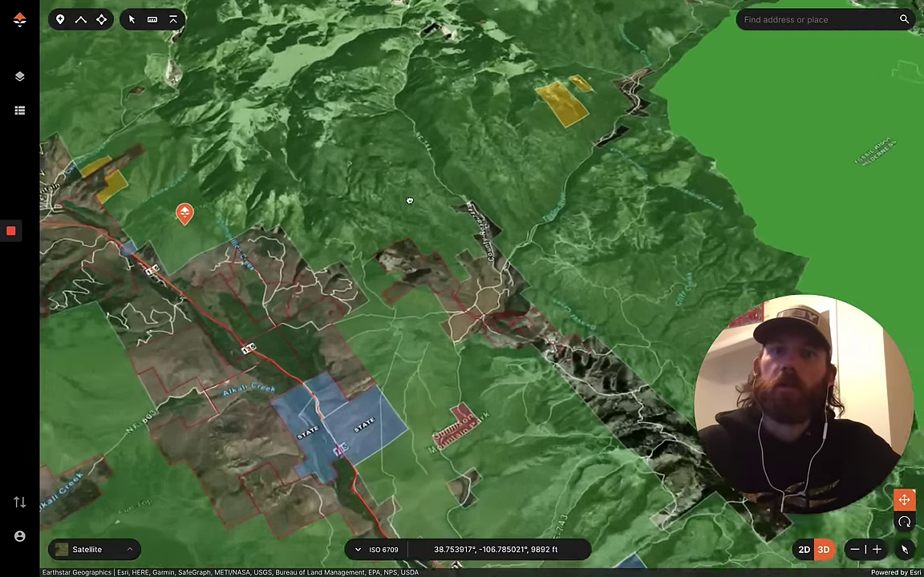
{"action": "scroll", "coordinate": [408, 200], "scroll_direction": "up", "scroll_amount": 3}
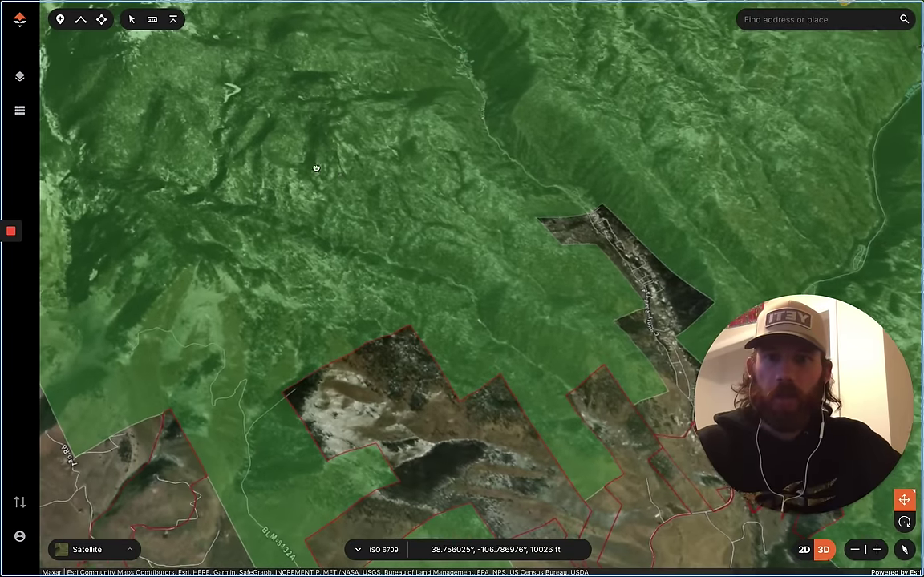
{"action": "right_click_drag", "start_coordinate": [316, 168], "coordinate": [156, 93]}
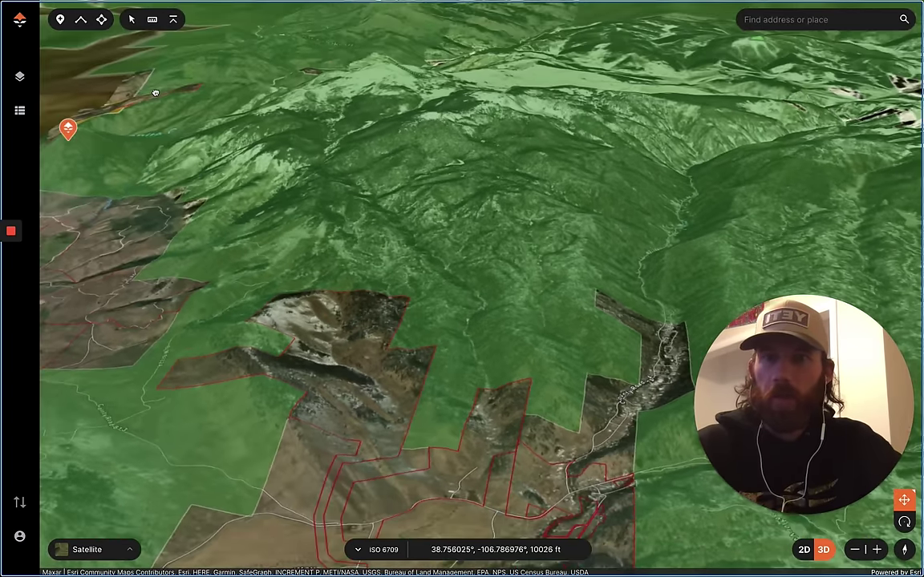
{"action": "left_click_drag", "start_coordinate": [299, 192], "coordinate": [408, 263]}
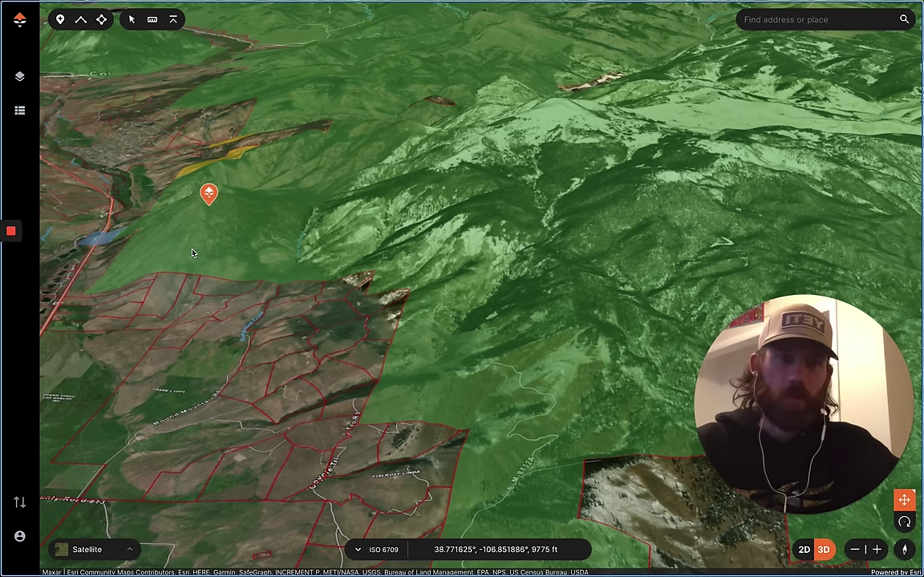
{"action": "mouse_move", "coordinate": [185, 256]}
{"action": "left_mouse_down"}
{"action": "mouse_move", "coordinate": [249, 262]}
{"action": "mouse_move", "coordinate": [262, 276]}
{"action": "left_mouse_up"}
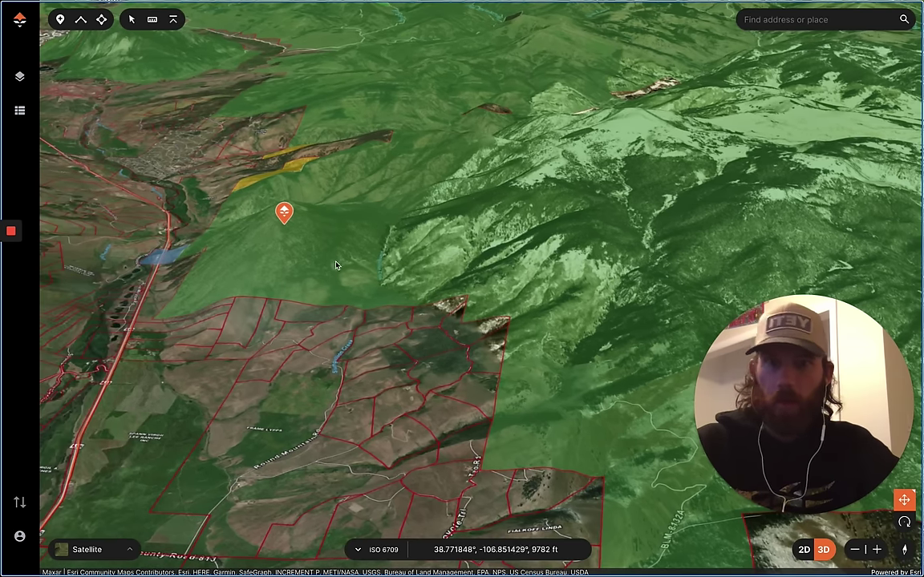
{"action": "mouse_move", "coordinate": [11, 231]}
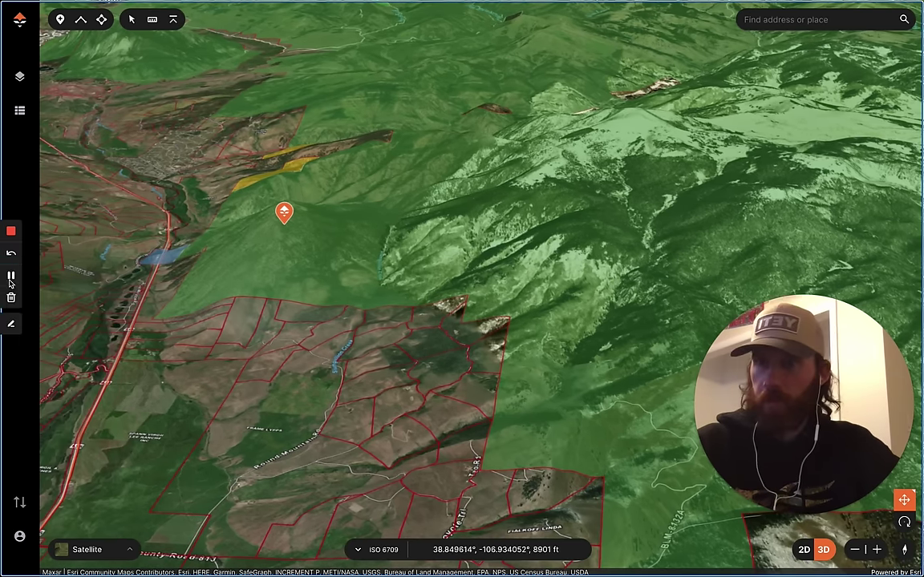
{"action": "left_click", "coordinate": [12, 325]}
{"action": "mouse_move", "coordinate": [774, 112]}
{"action": "left_mouse_down"}
{"action": "mouse_move", "coordinate": [612, 155]}
{"action": "mouse_move", "coordinate": [826, 122]}
{"action": "mouse_move", "coordinate": [755, 122]}
{"action": "left_mouse_up"}
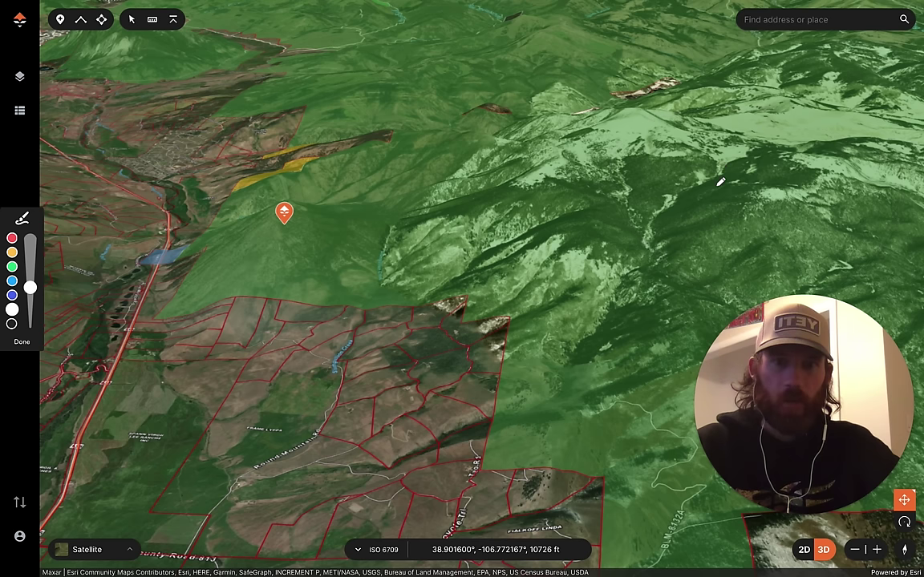
{"action": "left_click", "coordinate": [22, 342]}
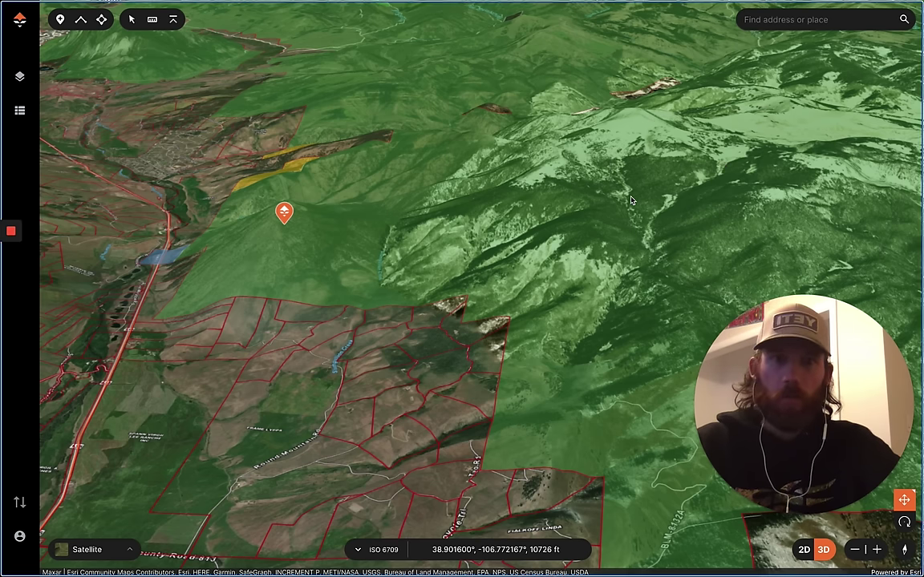
Look up the landowner and hunt unit details of a private parcel bordering the public land below the Round Mountain marker
{"action": "left_click_drag", "start_coordinate": [595, 227], "coordinate": [562, 254]}
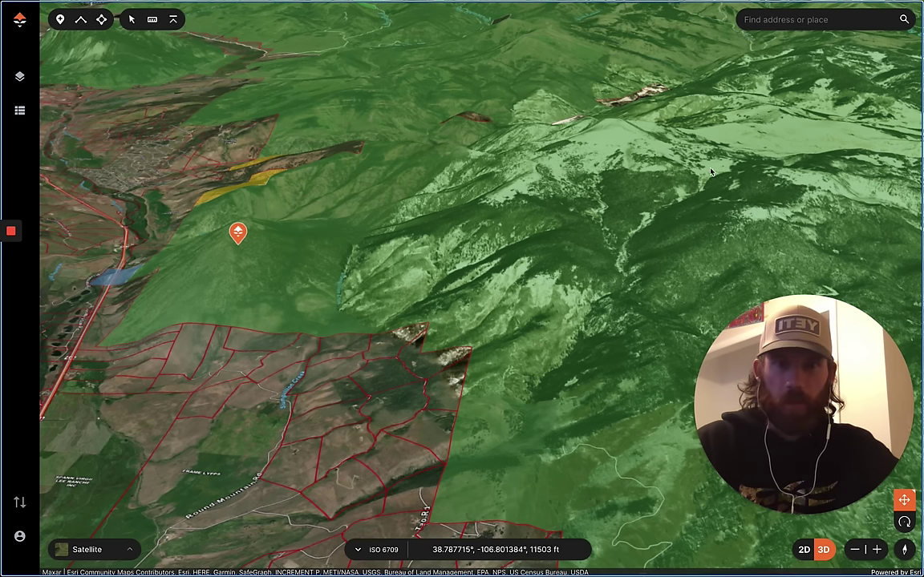
{"action": "left_click_drag", "start_coordinate": [321, 315], "coordinate": [363, 237]}
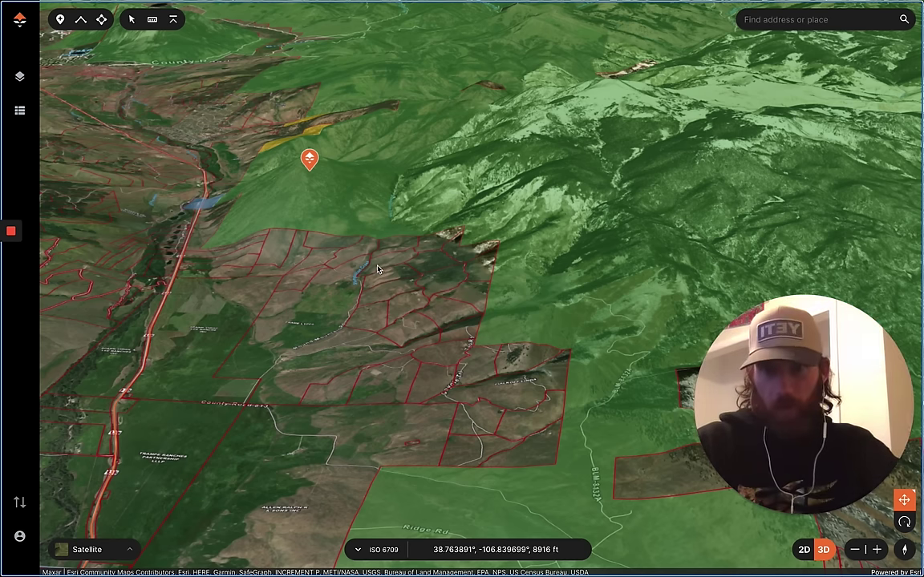
{"action": "left_click_drag", "start_coordinate": [385, 273], "coordinate": [405, 324]}
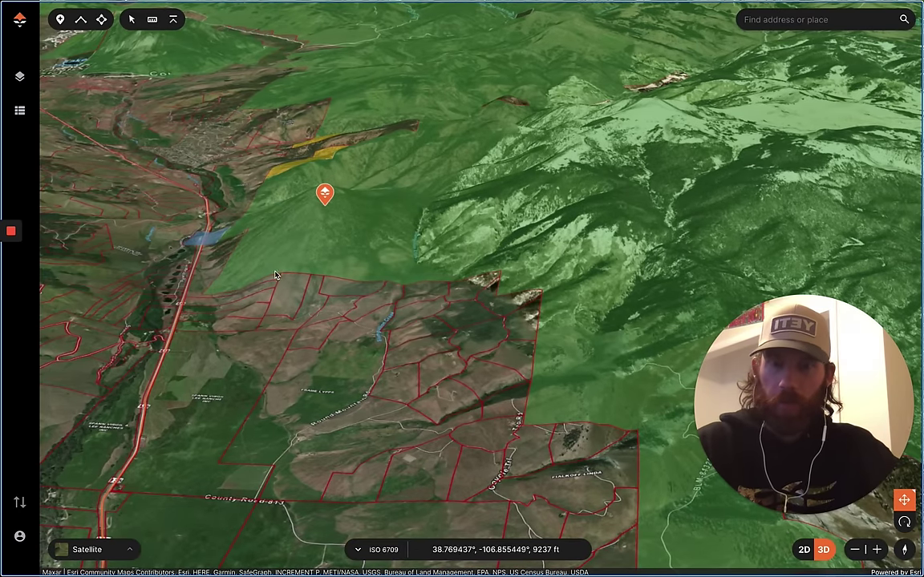
{"action": "left_click_drag", "start_coordinate": [300, 273], "coordinate": [359, 309]}
{"action": "scroll", "coordinate": [420, 304], "scroll_direction": "up", "scroll_amount": 3}
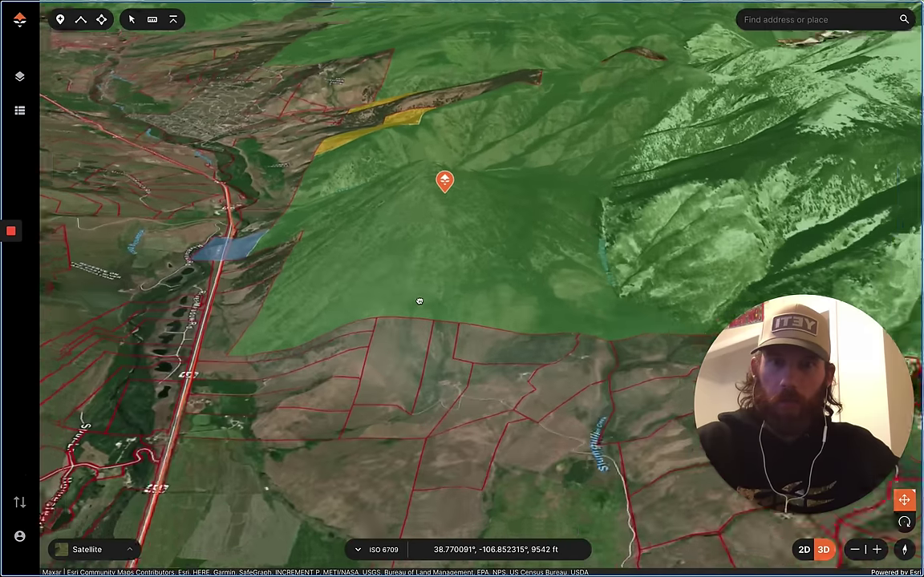
{"action": "left_click_drag", "start_coordinate": [594, 298], "coordinate": [384, 346]}
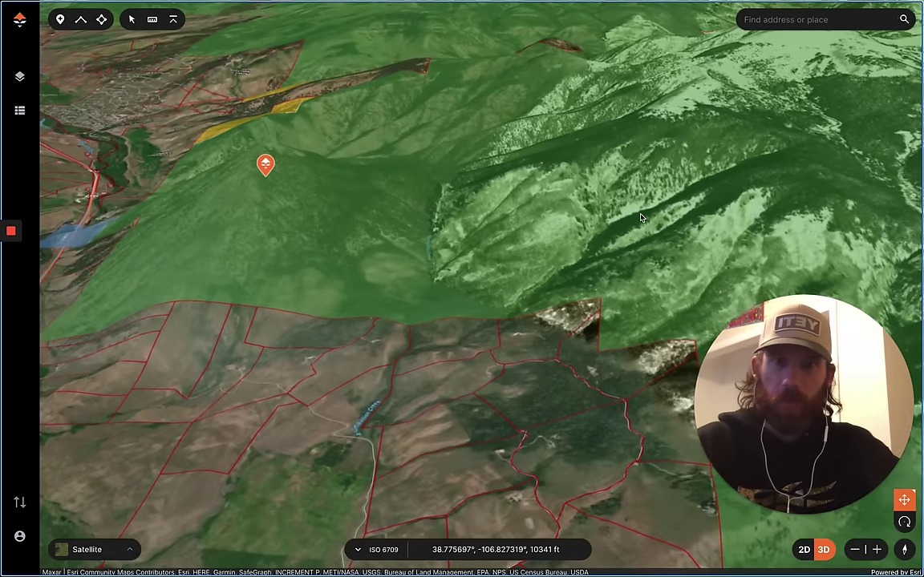
{"action": "left_click", "coordinate": [263, 153]}
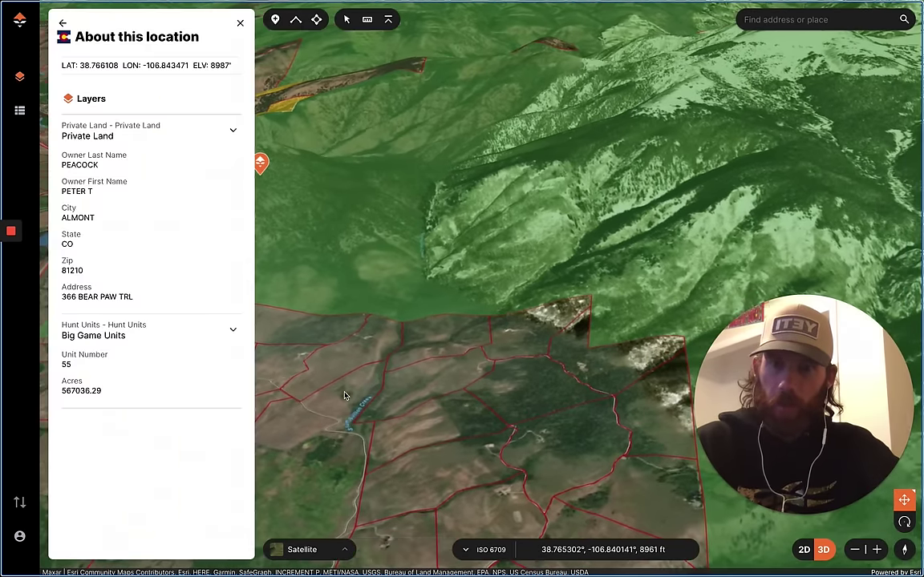
{"action": "left_click", "coordinate": [240, 22]}
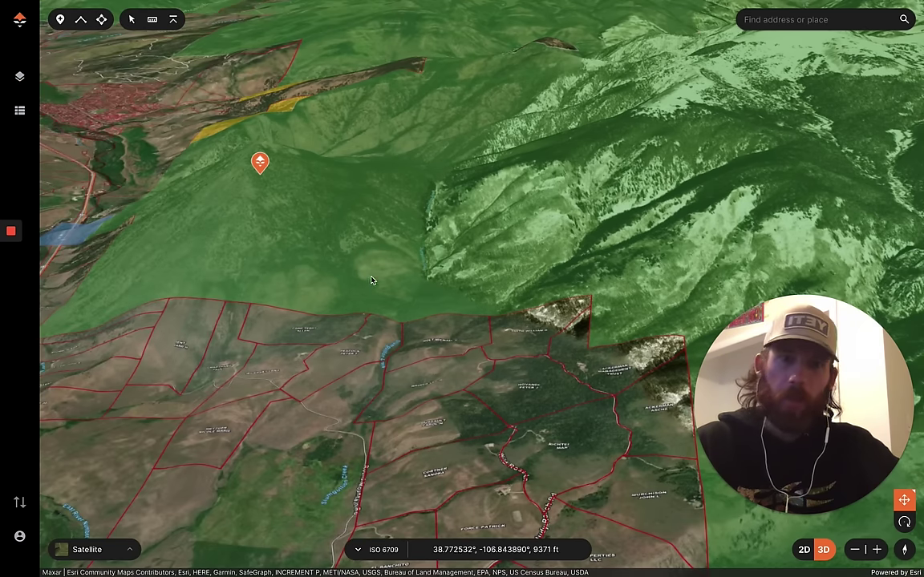
{"action": "left_click_drag", "start_coordinate": [223, 285], "coordinate": [241, 289]}
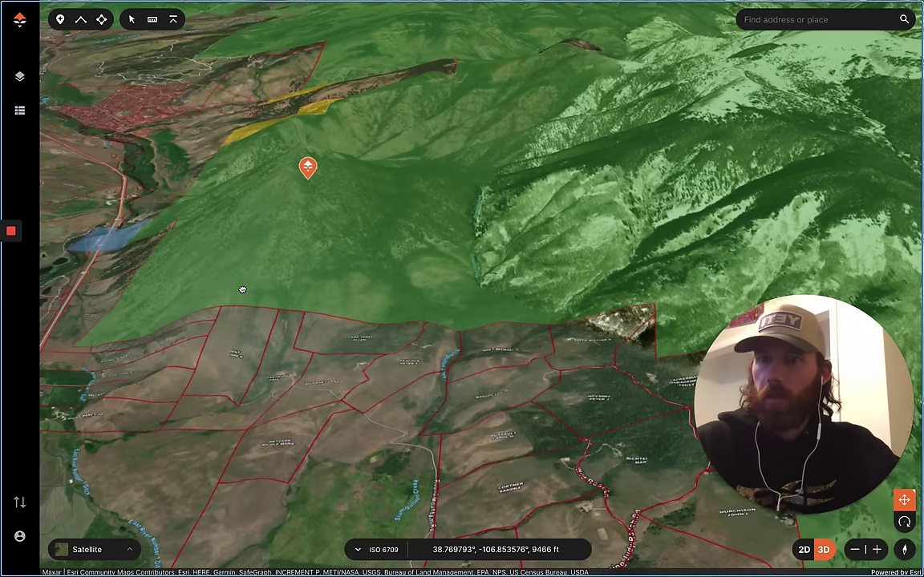
{"action": "mouse_move", "coordinate": [11, 231]}
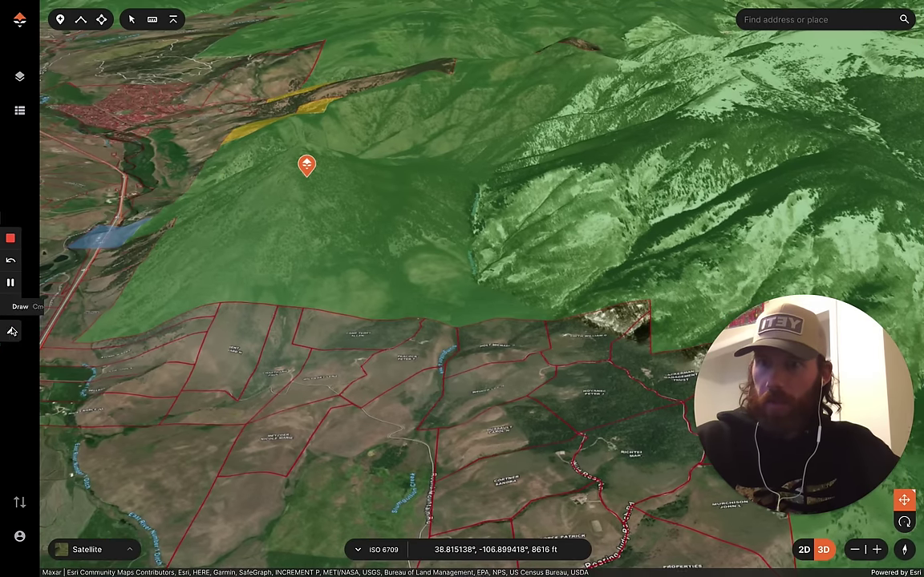
{"action": "left_click", "coordinate": [12, 297]}
{"action": "mouse_move", "coordinate": [149, 283]}
{"action": "left_mouse_down"}
{"action": "mouse_move", "coordinate": [124, 325]}
{"action": "mouse_move", "coordinate": [210, 293]}
{"action": "mouse_move", "coordinate": [281, 290]}
{"action": "mouse_move", "coordinate": [434, 312]}
{"action": "left_mouse_up"}
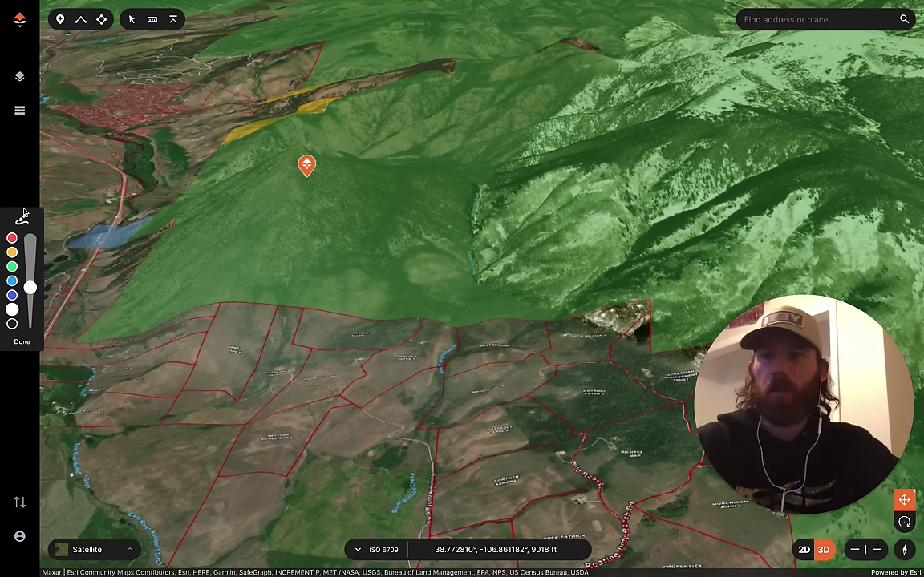
{"action": "left_click", "coordinate": [20, 343]}
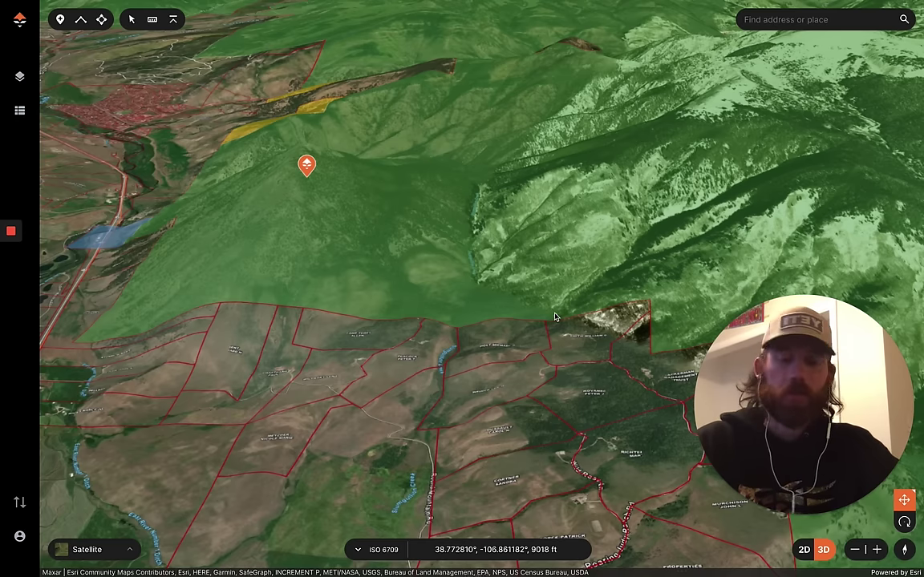
Bring the saved access, binocular and deer waypoints in the national forest north of County Road 76 into view
{"action": "scroll", "coordinate": [482, 379], "scroll_direction": "down", "scroll_amount": 3}
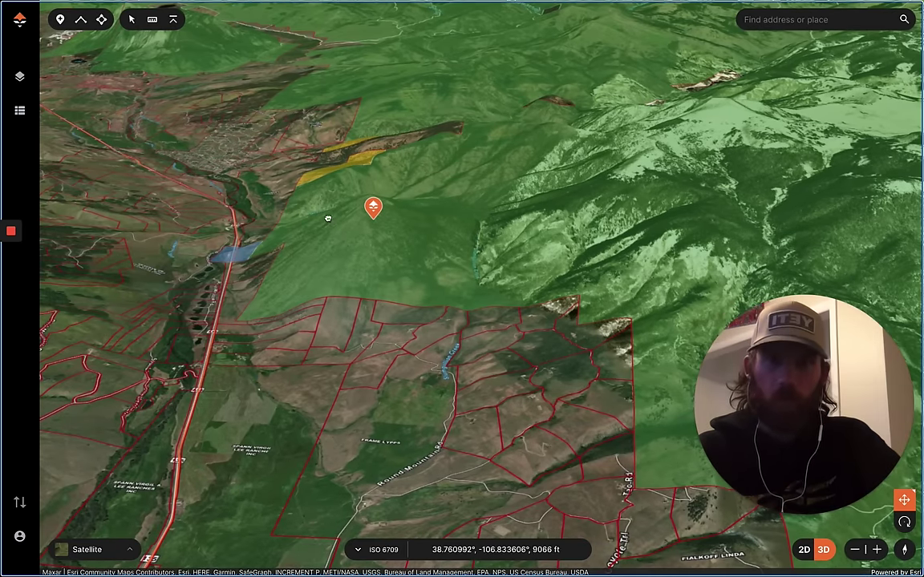
{"action": "left_click_drag", "start_coordinate": [328, 218], "coordinate": [140, 80]}
{"action": "left_click_drag", "start_coordinate": [299, 305], "coordinate": [559, 198]}
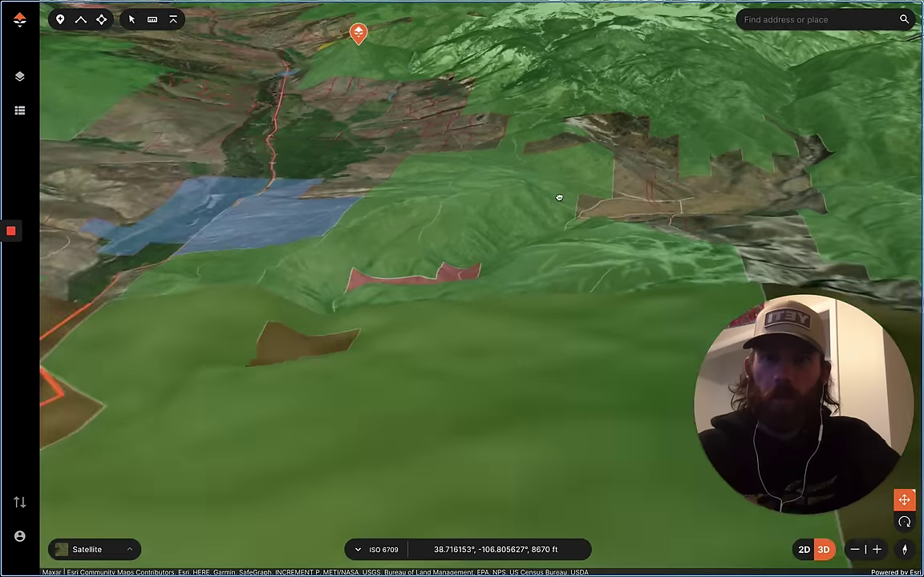
{"action": "scroll", "coordinate": [491, 390], "scroll_direction": "down", "scroll_amount": 5}
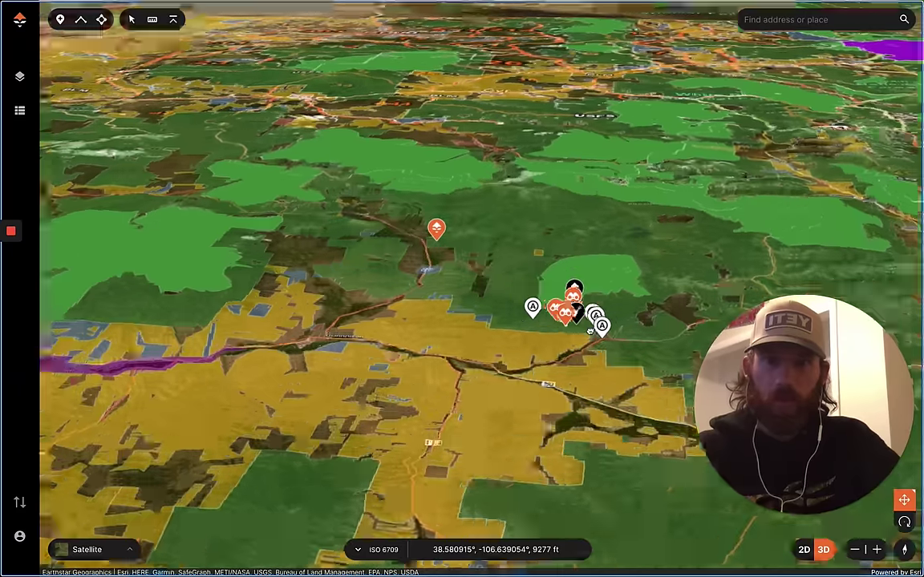
{"action": "scroll", "coordinate": [590, 332], "scroll_direction": "up", "scroll_amount": 5}
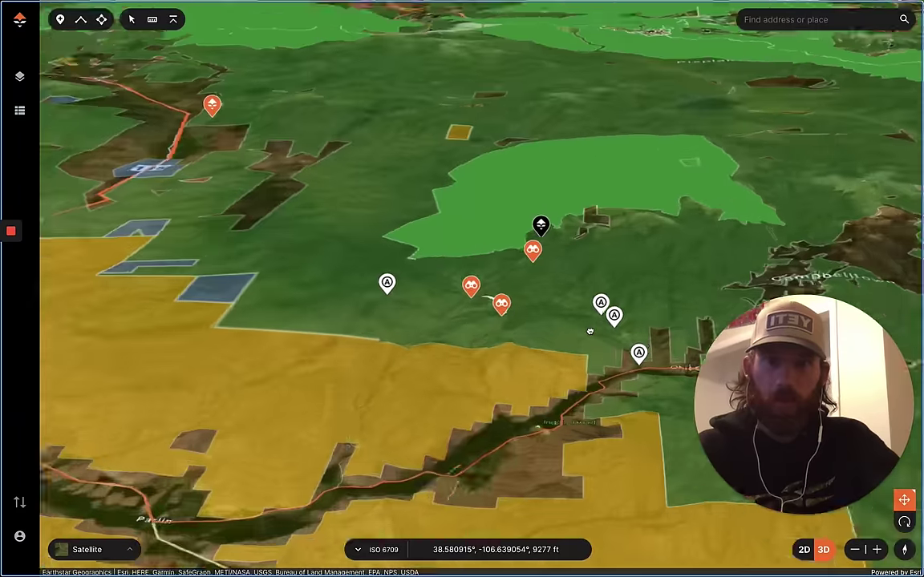
{"action": "scroll", "coordinate": [589, 332], "scroll_direction": "up", "scroll_amount": 5}
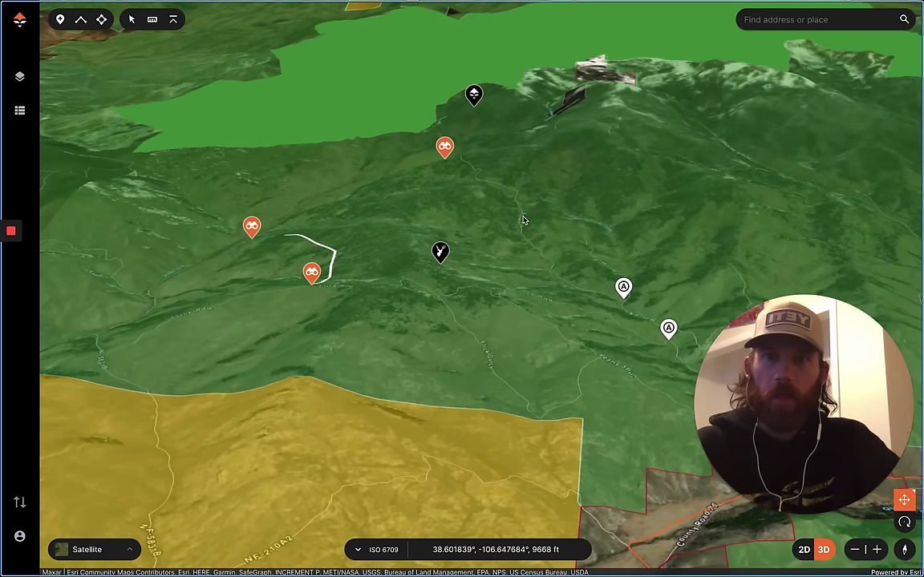
Turn off the Wilderness layer in Colorado's Government Land group
{"action": "left_click", "coordinate": [20, 76]}
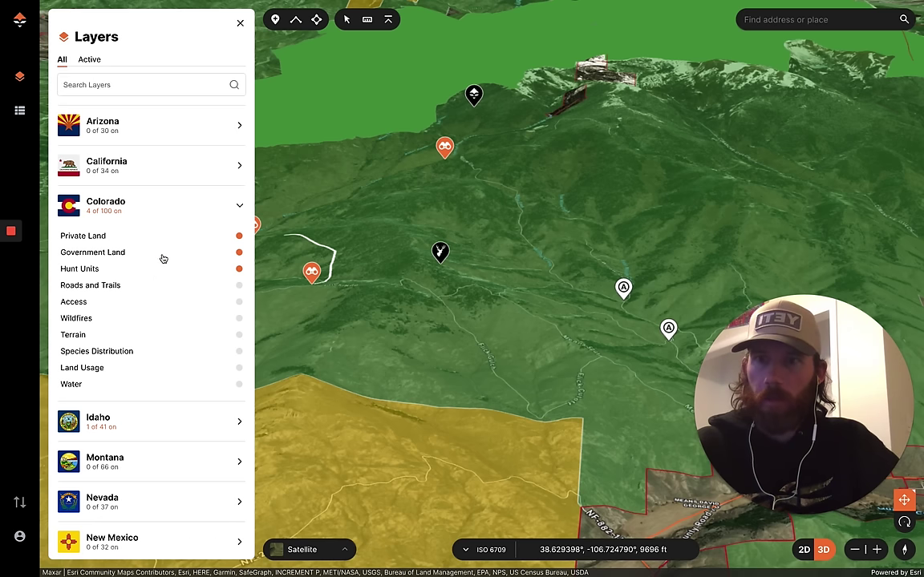
{"action": "left_click", "coordinate": [120, 252]}
{"action": "left_click", "coordinate": [229, 456]}
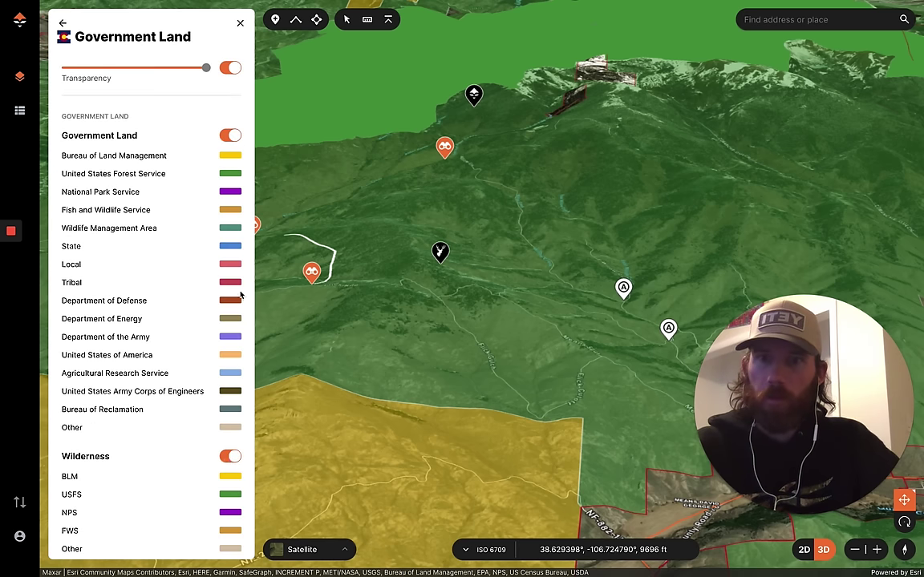
{"action": "left_click", "coordinate": [239, 24]}
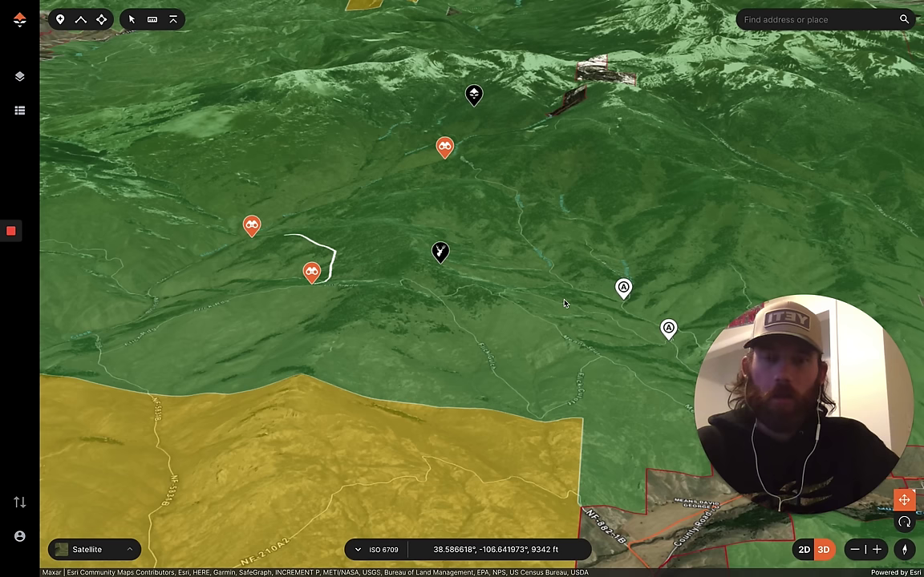
Examine the access waypoints and roads leading from County Road 76 up Willow Creek into the public land
{"action": "right_click_drag", "start_coordinate": [564, 305], "coordinate": [425, 342]}
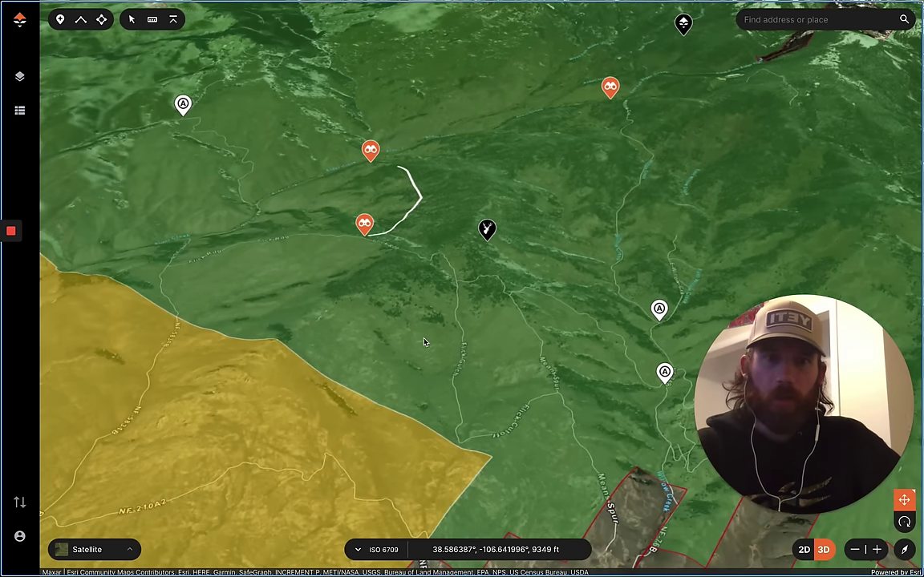
{"action": "left_click_drag", "start_coordinate": [567, 356], "coordinate": [542, 313]}
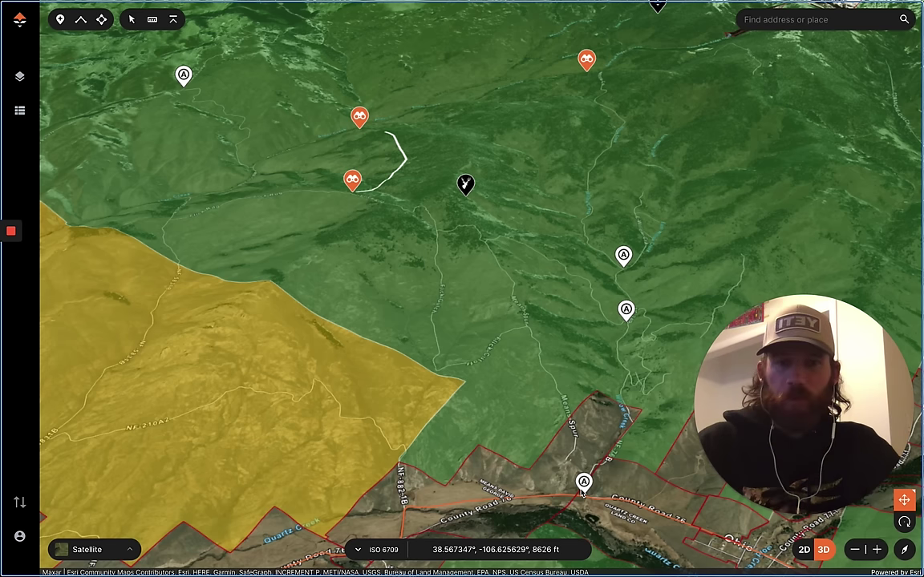
{"action": "scroll", "coordinate": [583, 491], "scroll_direction": "up", "scroll_amount": 2}
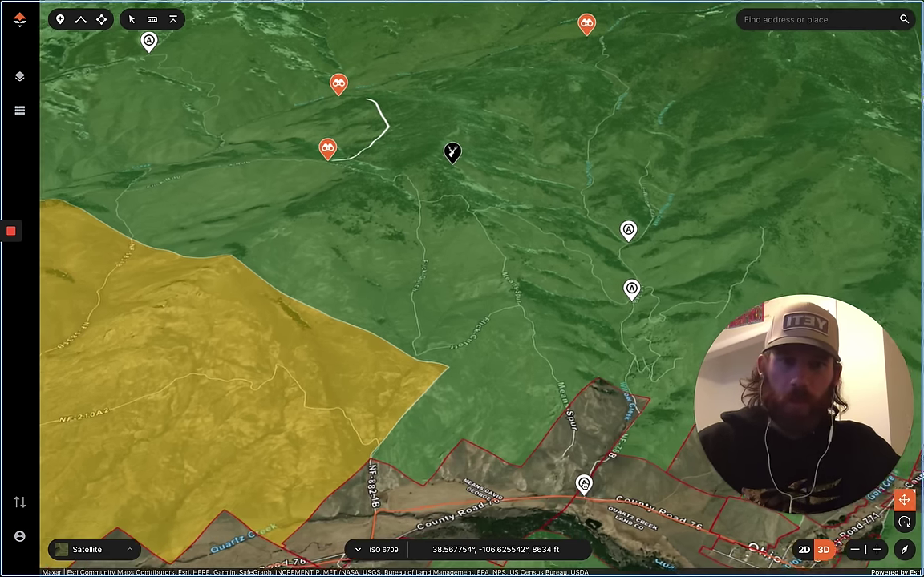
{"action": "scroll", "coordinate": [585, 487], "scroll_direction": "up", "scroll_amount": 3}
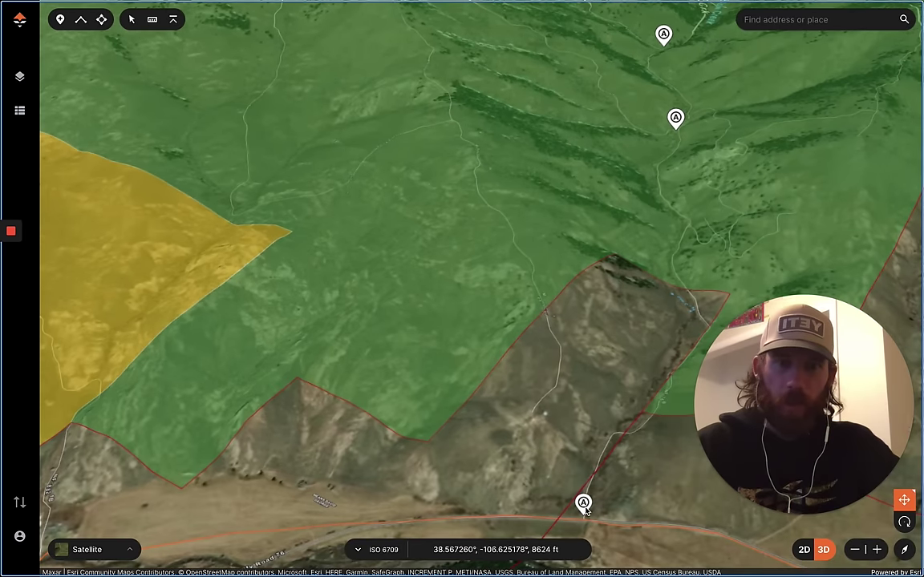
{"action": "left_click_drag", "start_coordinate": [586, 510], "coordinate": [603, 565]}
{"action": "left_click_drag", "start_coordinate": [648, 247], "coordinate": [593, 469]}
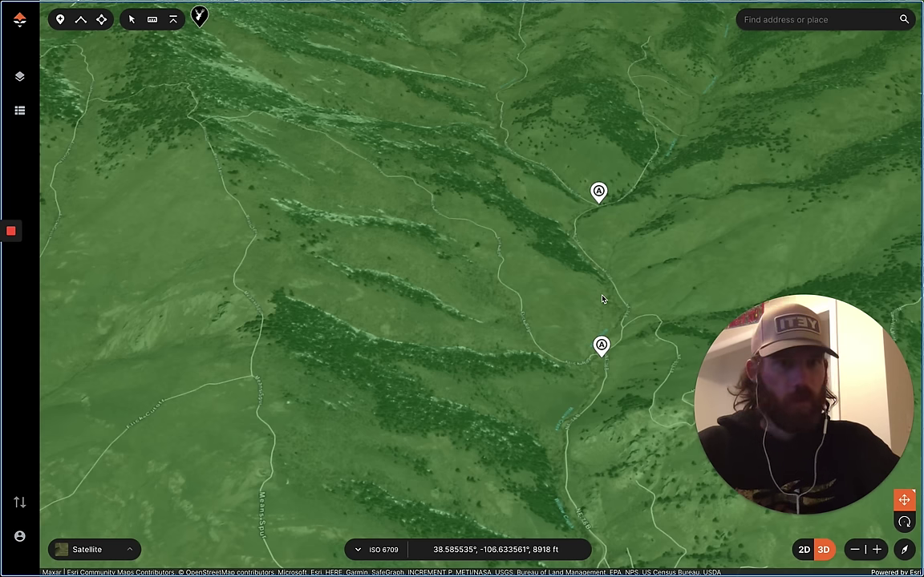
{"action": "scroll", "coordinate": [602, 299], "scroll_direction": "down", "scroll_amount": 5}
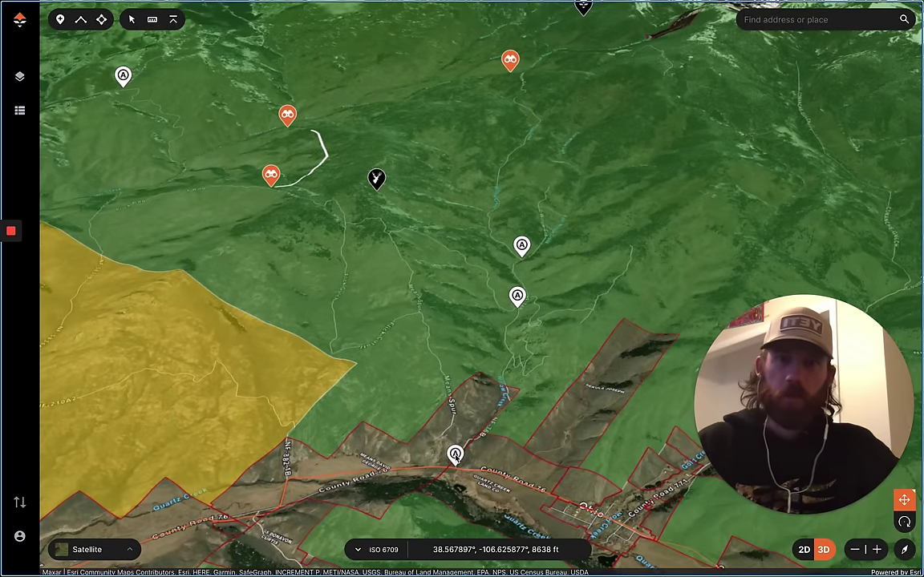
Examine the terrain around the deer waypoint from several angles, including the binocular waypoints, the white line and the timbered ridges toward Willow Creek
{"action": "scroll", "coordinate": [231, 155], "scroll_direction": "up", "scroll_amount": 3}
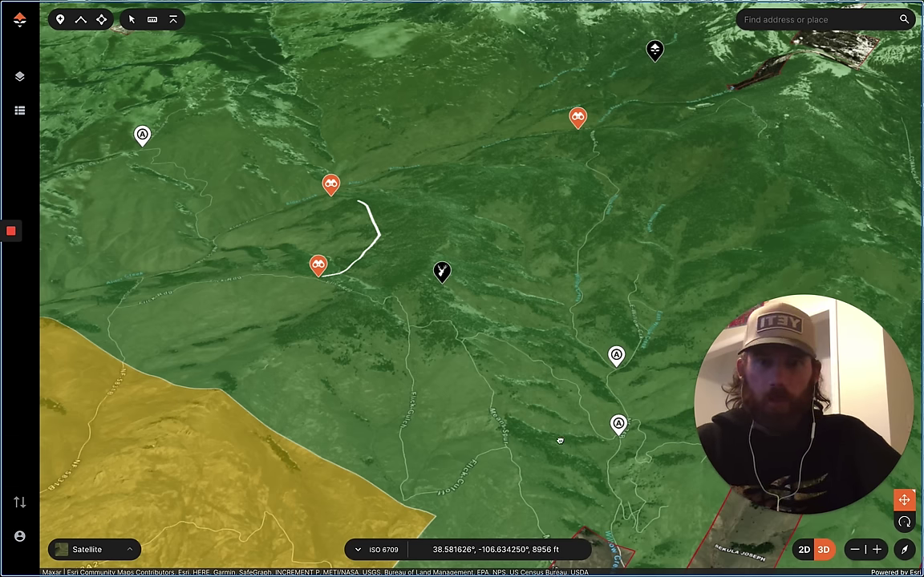
{"action": "left_click_drag", "start_coordinate": [505, 397], "coordinate": [491, 418]}
{"action": "right_click_drag", "start_coordinate": [491, 419], "coordinate": [402, 402]}
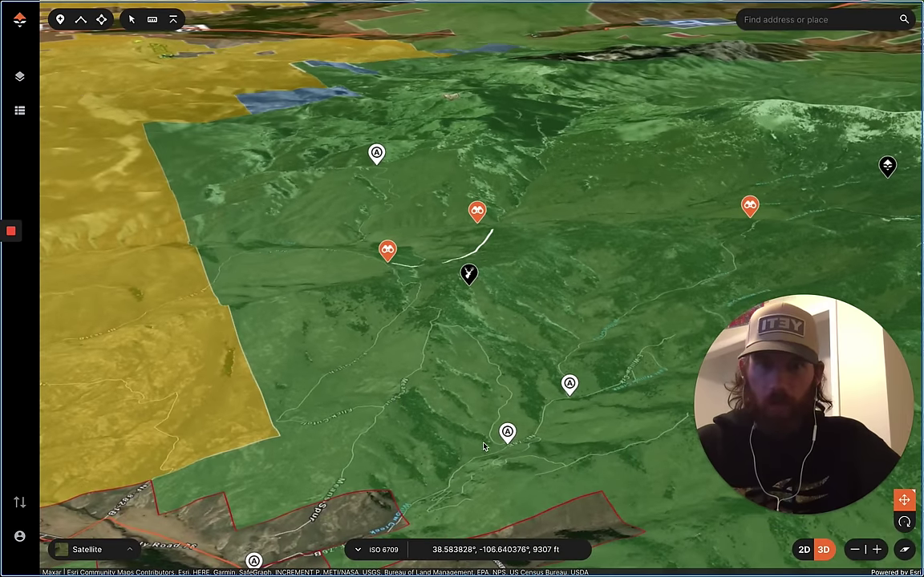
{"action": "scroll", "coordinate": [395, 278], "scroll_direction": "up", "scroll_amount": 3}
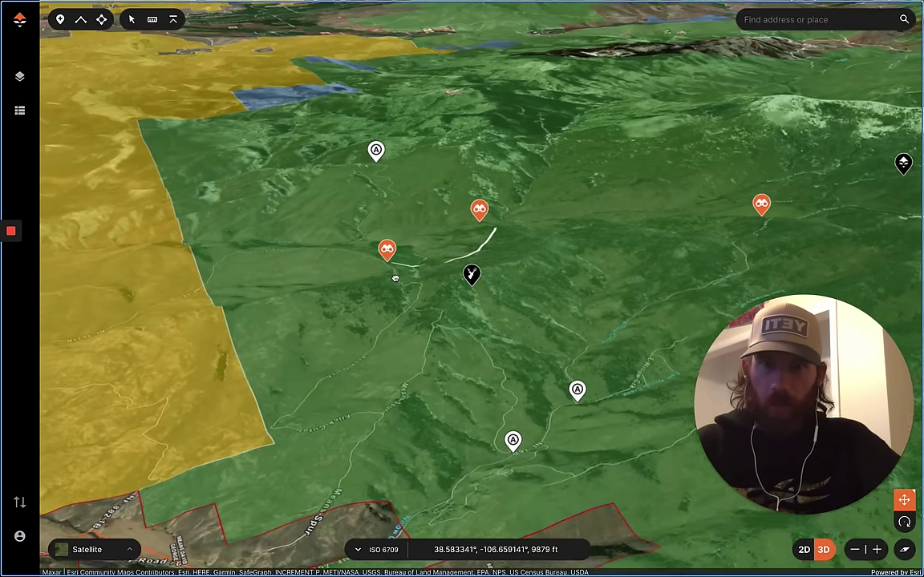
{"action": "scroll", "coordinate": [396, 279], "scroll_direction": "up", "scroll_amount": 5}
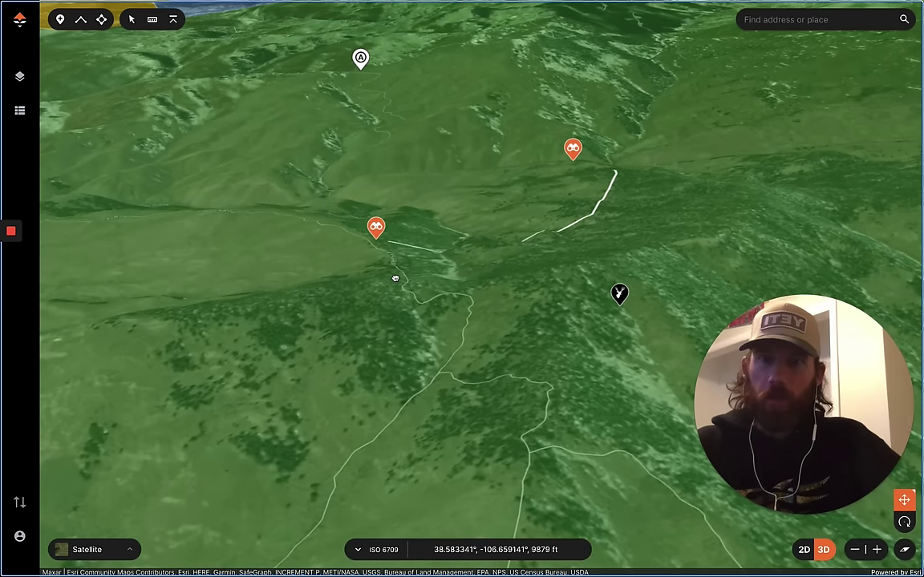
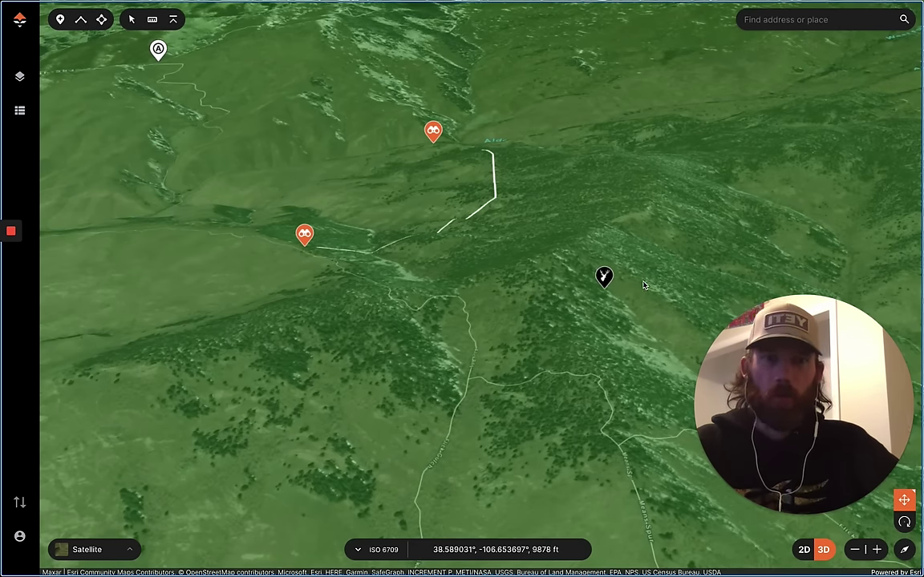
{"action": "left_click_drag", "start_coordinate": [547, 252], "coordinate": [440, 181]}
{"action": "left_click_drag", "start_coordinate": [495, 352], "coordinate": [352, 244]}
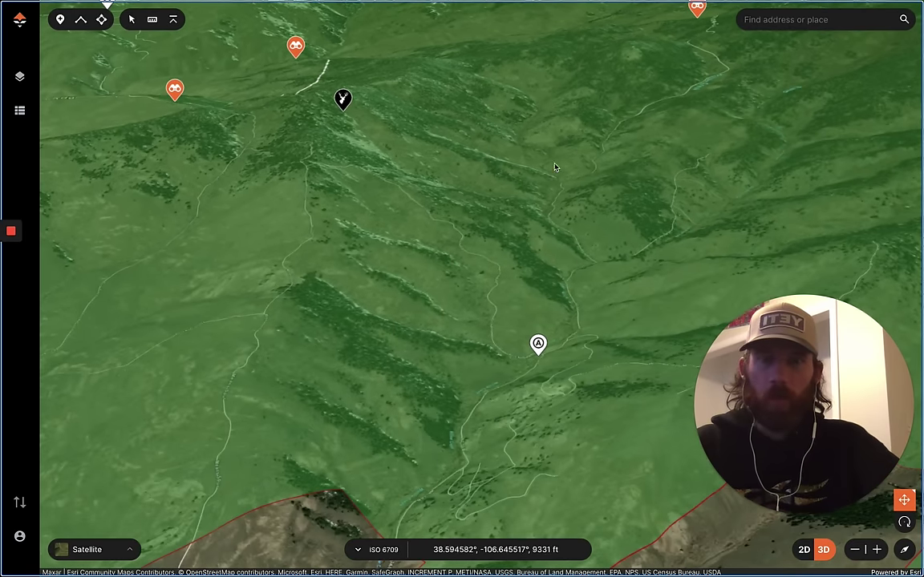
{"action": "left_click_drag", "start_coordinate": [555, 167], "coordinate": [511, 278]}
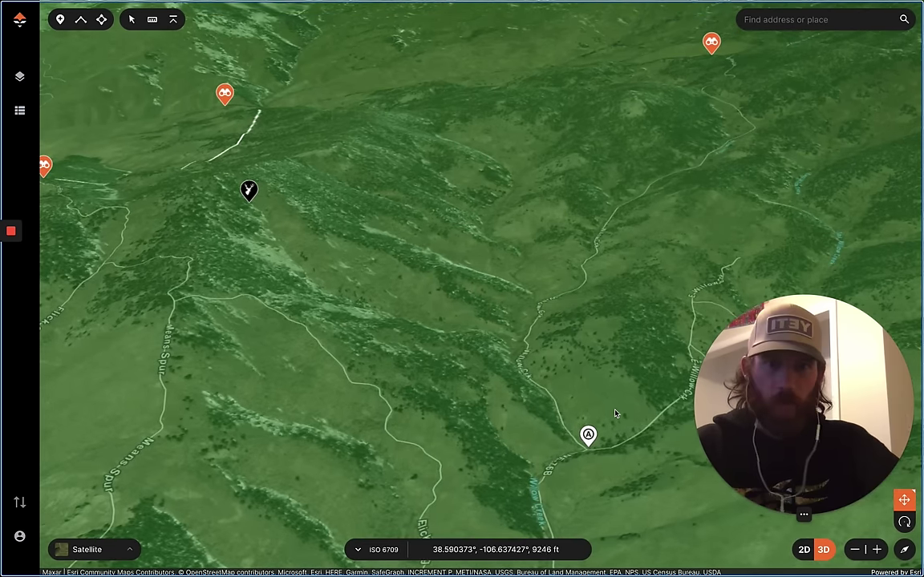
{"action": "left_click_drag", "start_coordinate": [329, 297], "coordinate": [573, 275]}
{"action": "left_click_drag", "start_coordinate": [486, 276], "coordinate": [315, 387]}
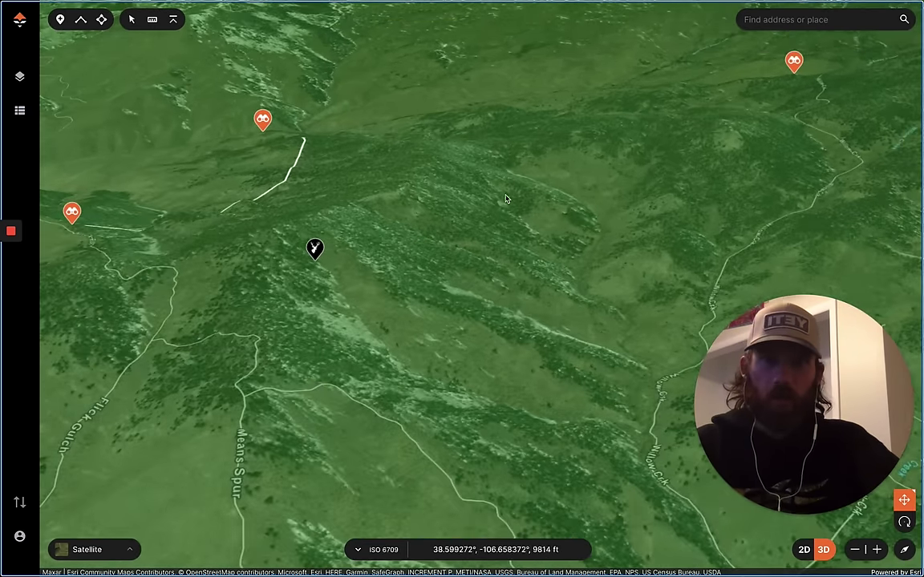
Examine the open basin and surrounding timber between the white line and the Willow Creek road
{"action": "left_click_drag", "start_coordinate": [545, 169], "coordinate": [452, 260]}
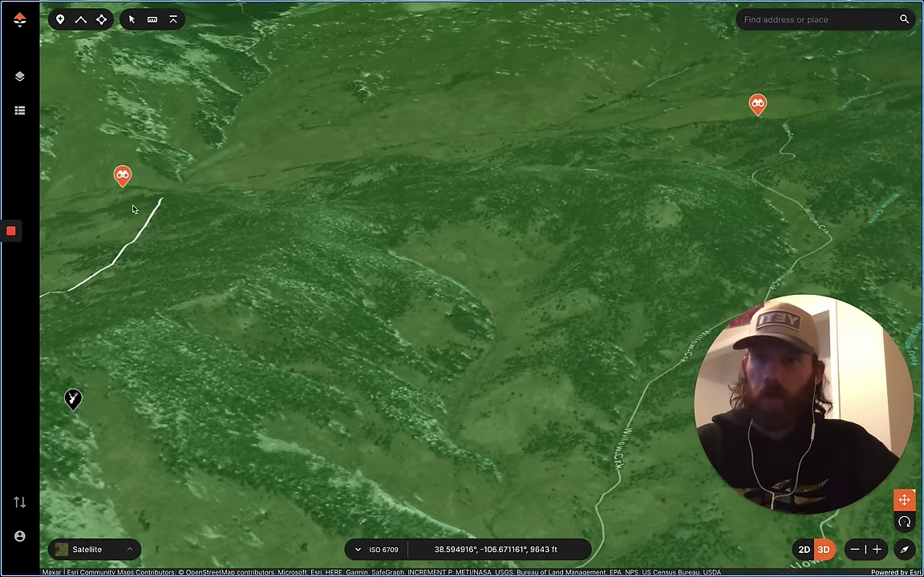
{"action": "mouse_move", "coordinate": [16, 241]}
{"action": "left_click", "coordinate": [12, 324]}
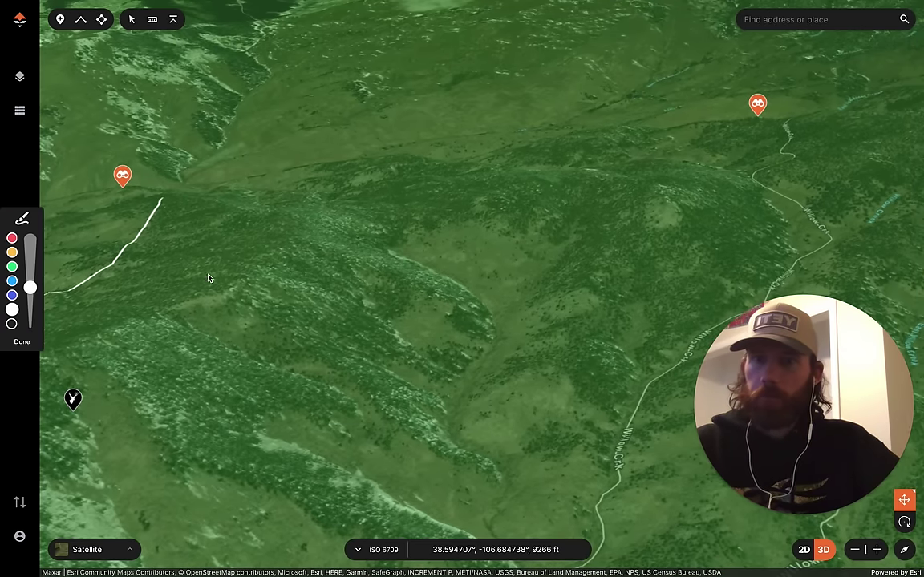
{"action": "mouse_move", "coordinate": [415, 195]}
{"action": "left_mouse_down"}
{"action": "mouse_move", "coordinate": [337, 273]}
{"action": "mouse_move", "coordinate": [553, 274]}
{"action": "mouse_move", "coordinate": [567, 192]}
{"action": "mouse_move", "coordinate": [416, 195]}
{"action": "left_mouse_up"}
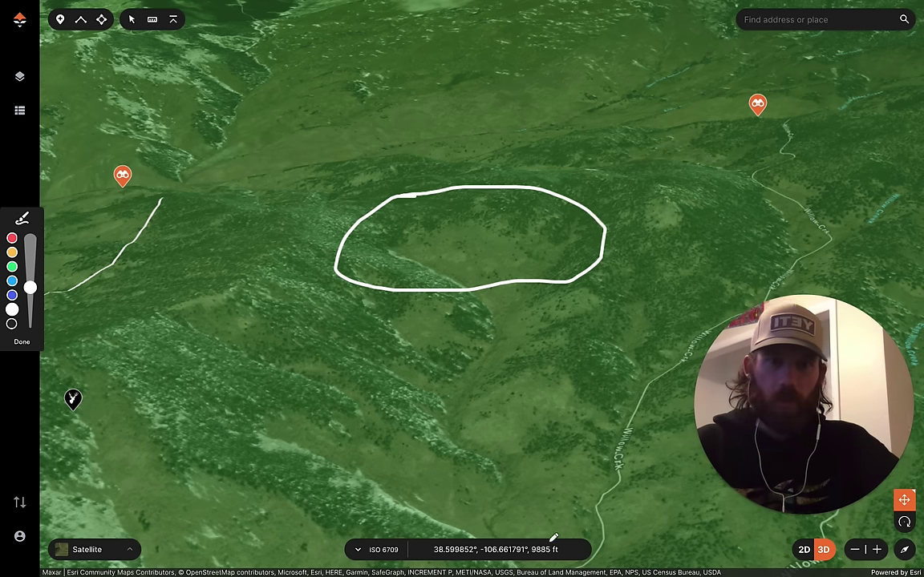
{"action": "mouse_move", "coordinate": [598, 529]}
{"action": "left_mouse_down"}
{"action": "mouse_move", "coordinate": [604, 482]}
{"action": "mouse_move", "coordinate": [691, 348]}
{"action": "left_mouse_up"}
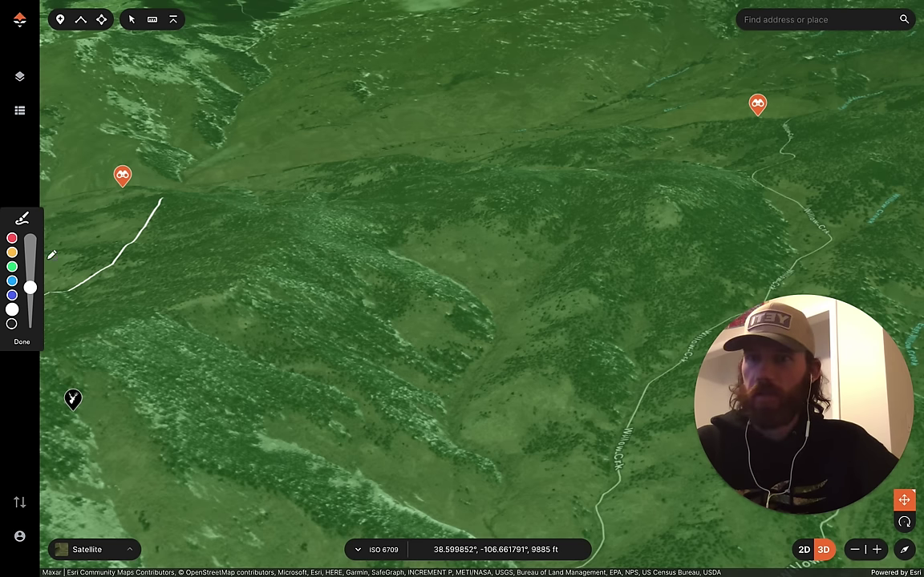
{"action": "left_click", "coordinate": [22, 342]}
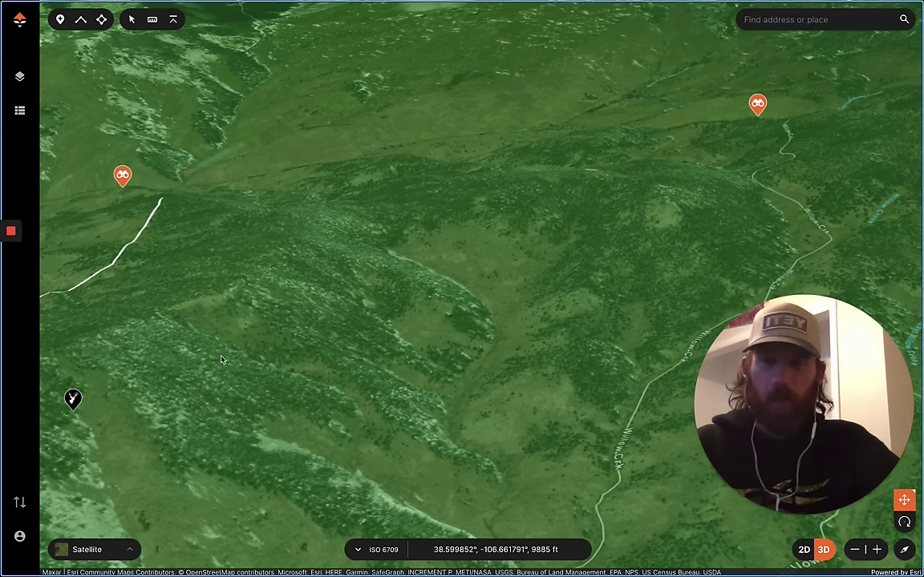
Examine the Flick Ridge road, its binocular waypoint and the white line up close, including the hillsides behind them at a low angle
{"action": "left_click_drag", "start_coordinate": [195, 371], "coordinate": [395, 377]}
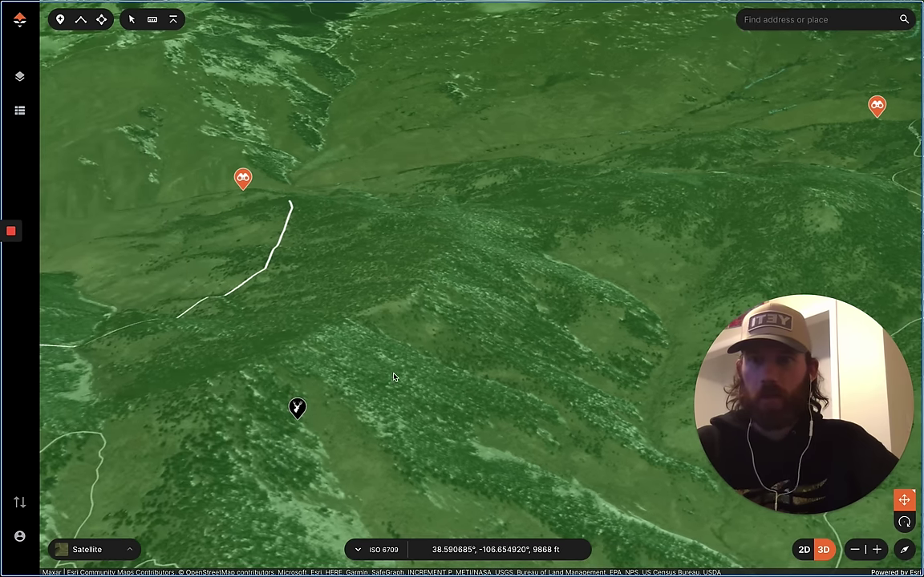
{"action": "left_click_drag", "start_coordinate": [200, 502], "coordinate": [316, 383]}
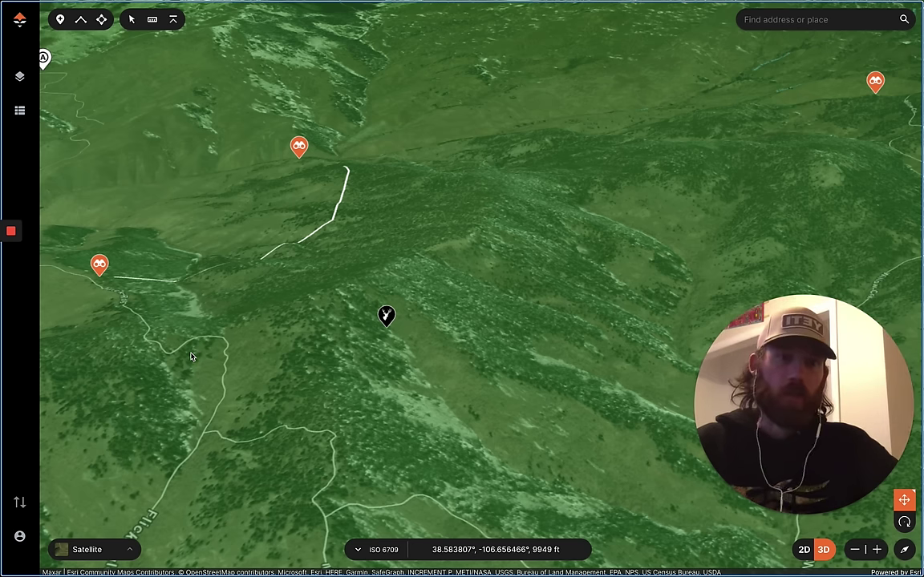
{"action": "left_click_drag", "start_coordinate": [187, 355], "coordinate": [336, 347]}
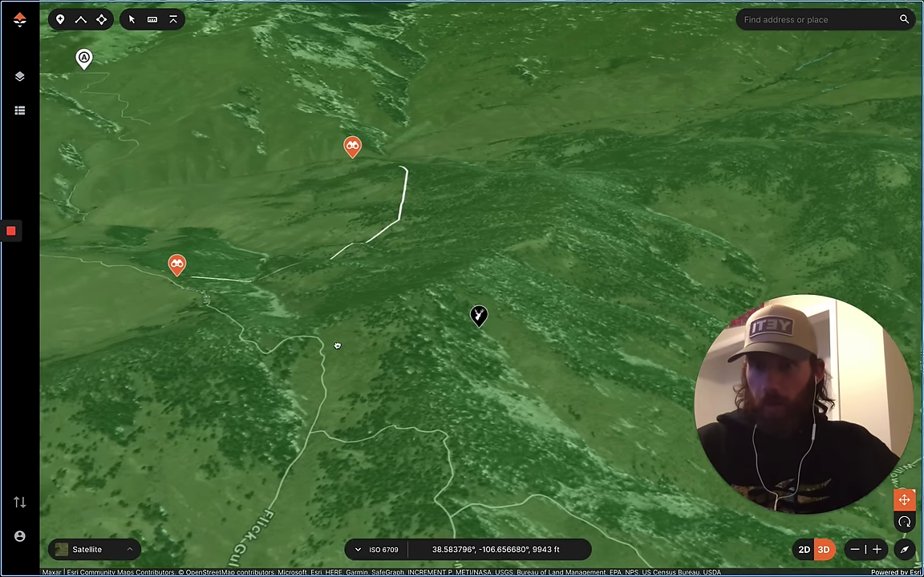
{"action": "left_click_drag", "start_coordinate": [245, 303], "coordinate": [293, 384]}
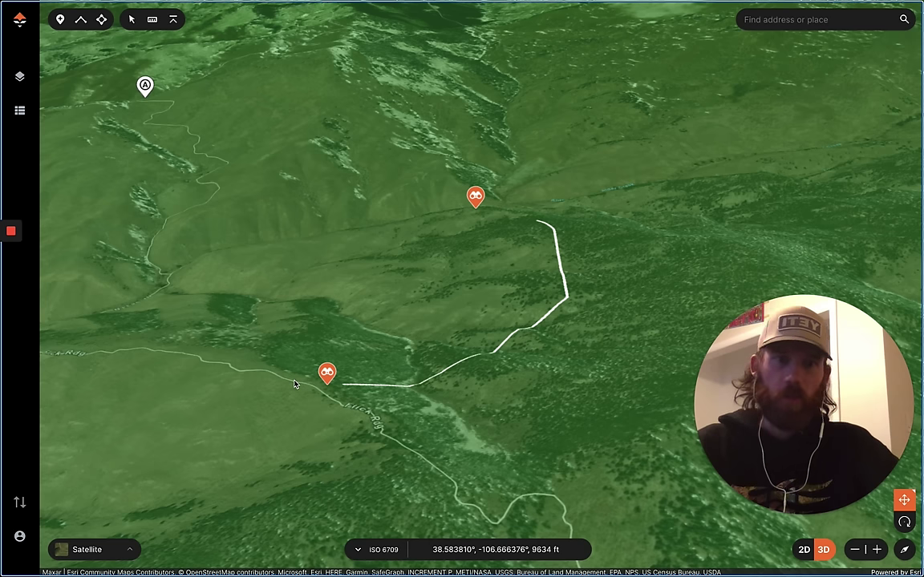
{"action": "scroll", "coordinate": [327, 393], "scroll_direction": "up", "scroll_amount": 2}
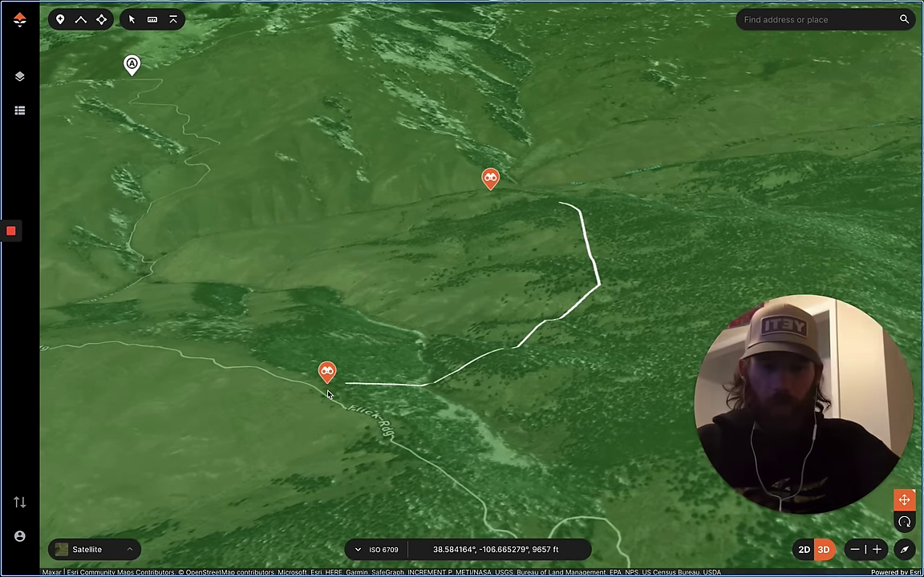
{"action": "right_click_drag", "start_coordinate": [327, 394], "coordinate": [337, 358]}
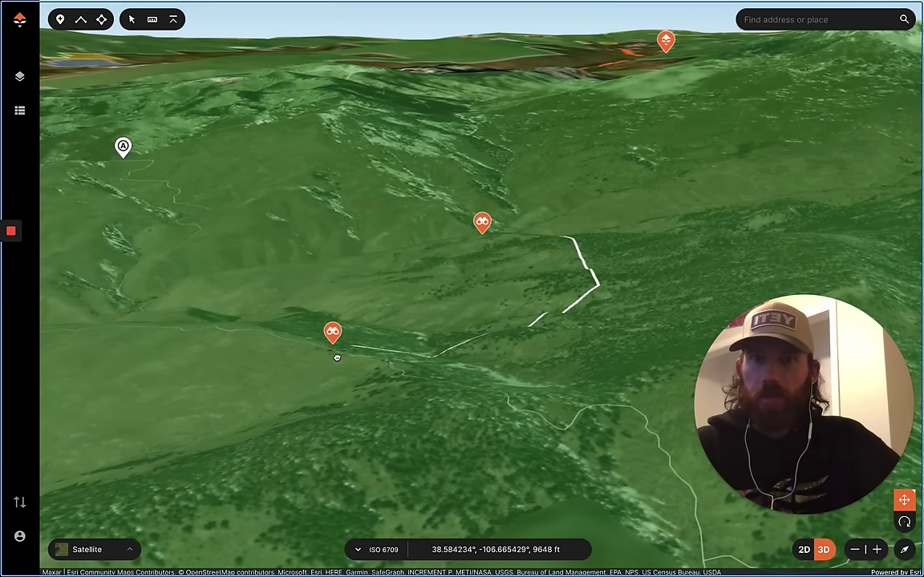
{"action": "left_click", "coordinate": [11, 231]}
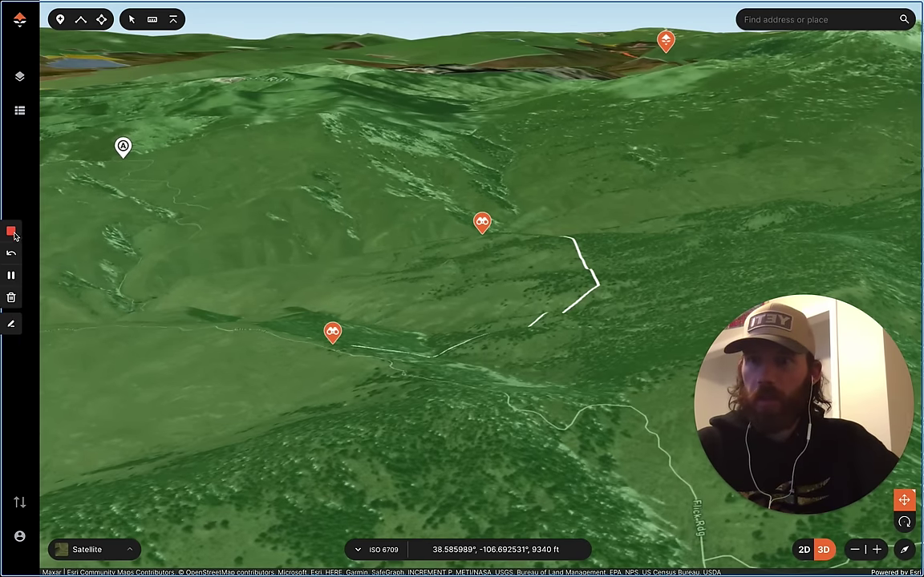
{"action": "left_click", "coordinate": [12, 323]}
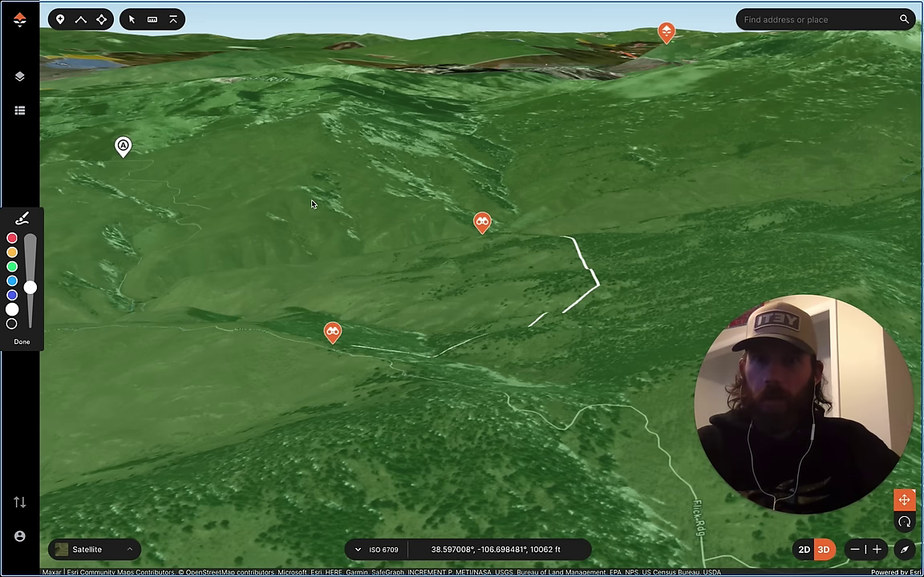
{"action": "mouse_move", "coordinate": [242, 159]}
{"action": "left_mouse_down"}
{"action": "mouse_move", "coordinate": [223, 201]}
{"action": "mouse_move", "coordinate": [441, 197]}
{"action": "mouse_move", "coordinate": [243, 159]}
{"action": "mouse_move", "coordinate": [231, 168]}
{"action": "left_mouse_up"}
{"action": "mouse_move", "coordinate": [740, 98]}
{"action": "left_mouse_down"}
{"action": "mouse_move", "coordinate": [549, 160]}
{"action": "mouse_move", "coordinate": [802, 128]}
{"action": "mouse_move", "coordinate": [862, 87]}
{"action": "mouse_move", "coordinate": [730, 95]}
{"action": "left_mouse_up"}
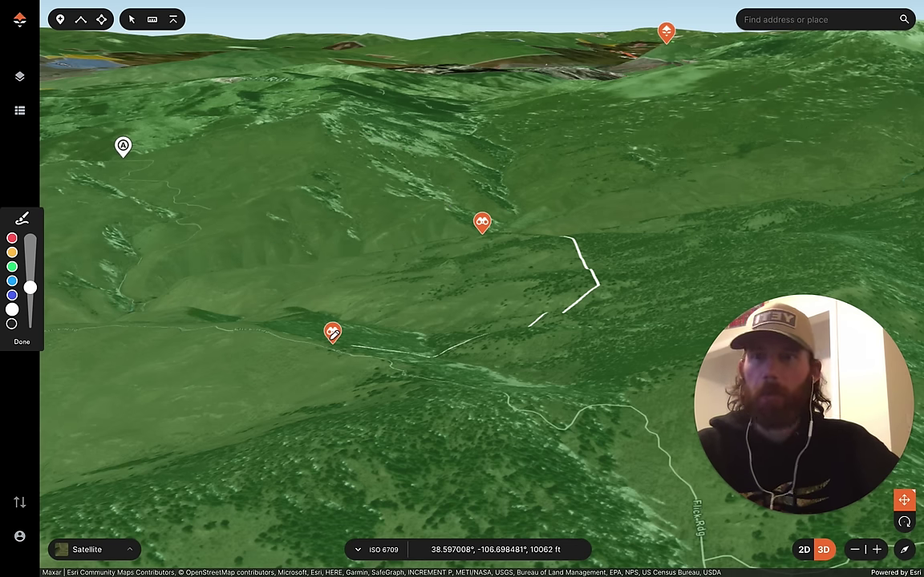
{"action": "left_click", "coordinate": [22, 343]}
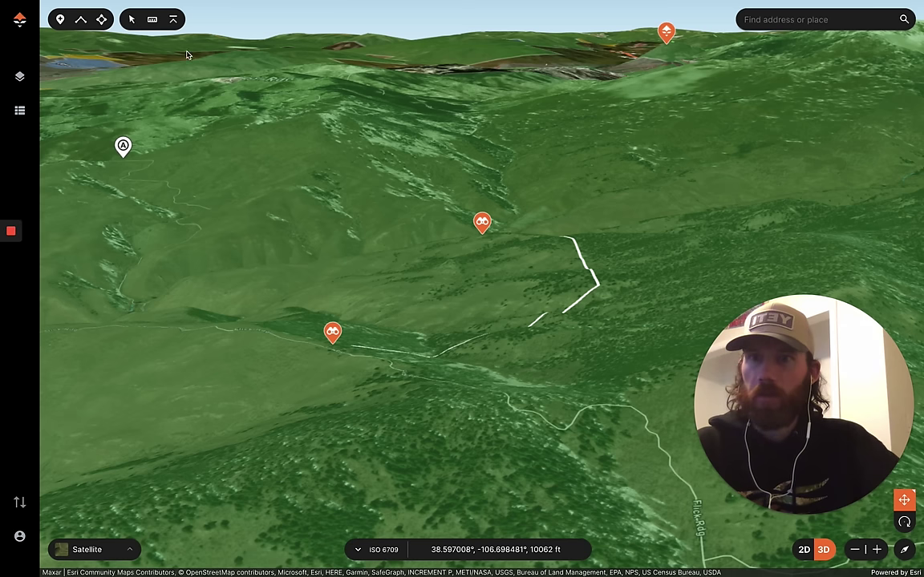
Measure the distance in yards from the binocular waypoint beside the Flick Ridge road to the open slope inside the white line
{"action": "left_click", "coordinate": [152, 21]}
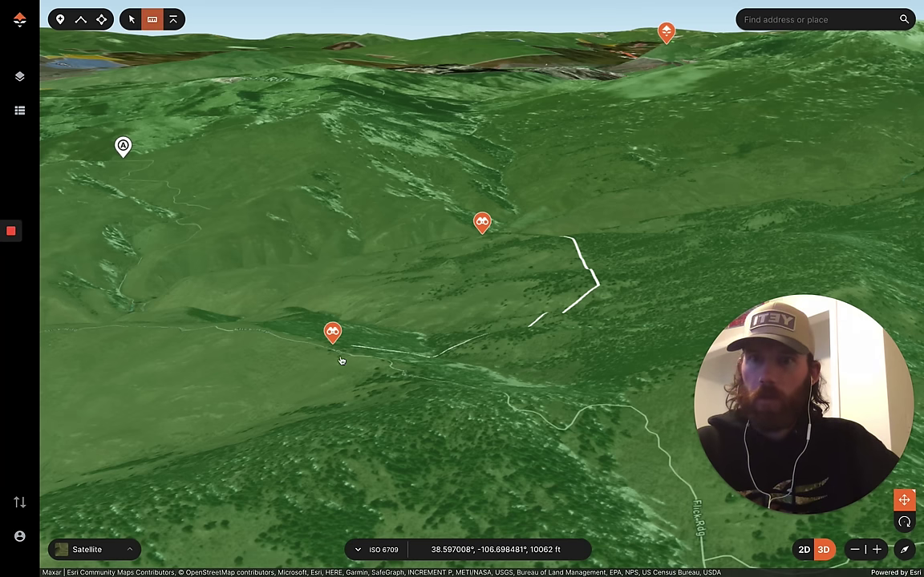
{"action": "left_click", "coordinate": [327, 339]}
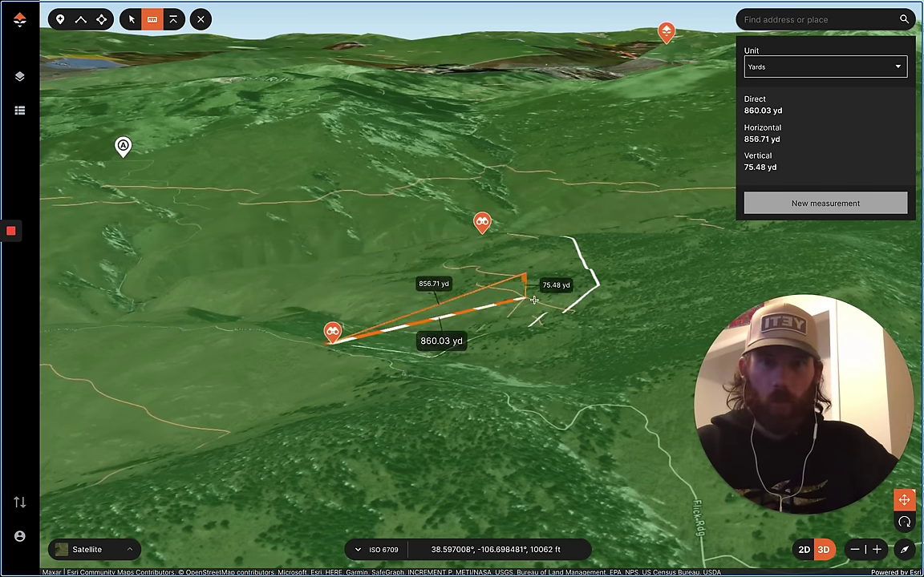
{"action": "left_click", "coordinate": [493, 290]}
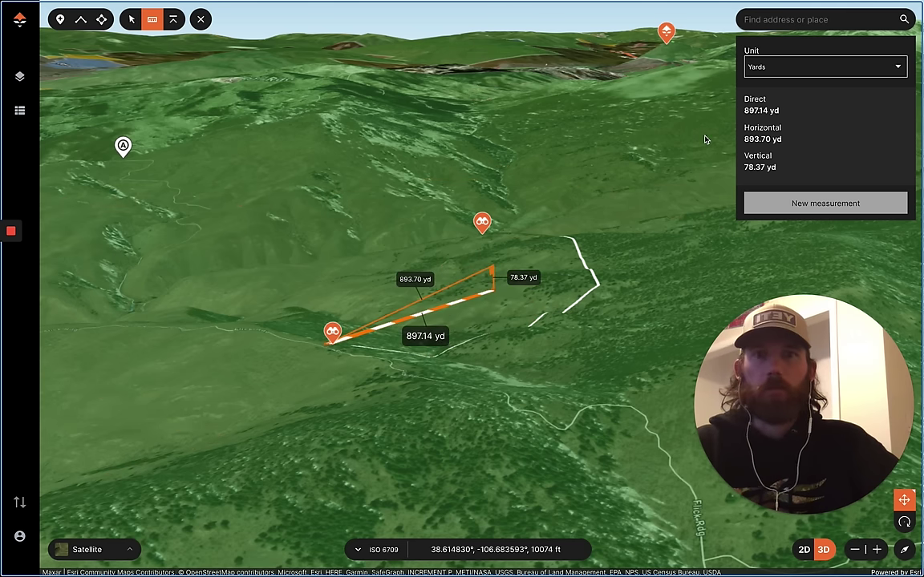
{"action": "left_click", "coordinate": [201, 19]}
Examine the waypoints in relation to the surrounding BLM, state and national forest land, with the map oriented north
{"action": "scroll", "coordinate": [329, 247], "scroll_direction": "down", "scroll_amount": 3}
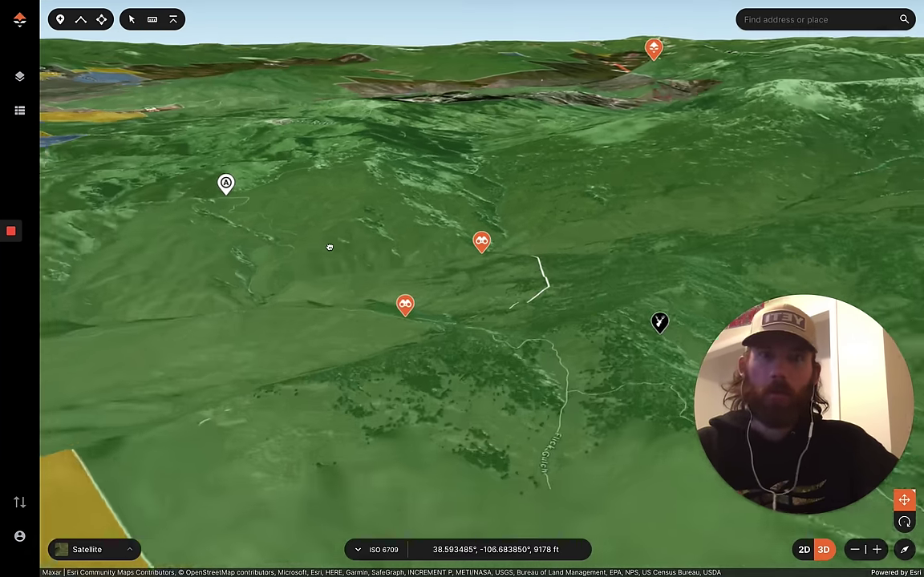
{"action": "scroll", "coordinate": [330, 247], "scroll_direction": "down", "scroll_amount": 5}
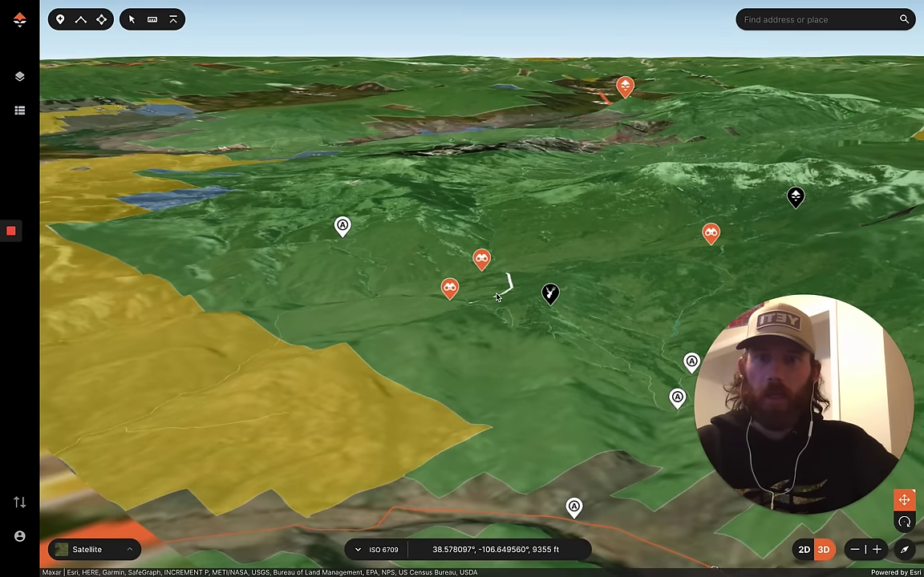
{"action": "left_click_drag", "start_coordinate": [466, 304], "coordinate": [488, 334]}
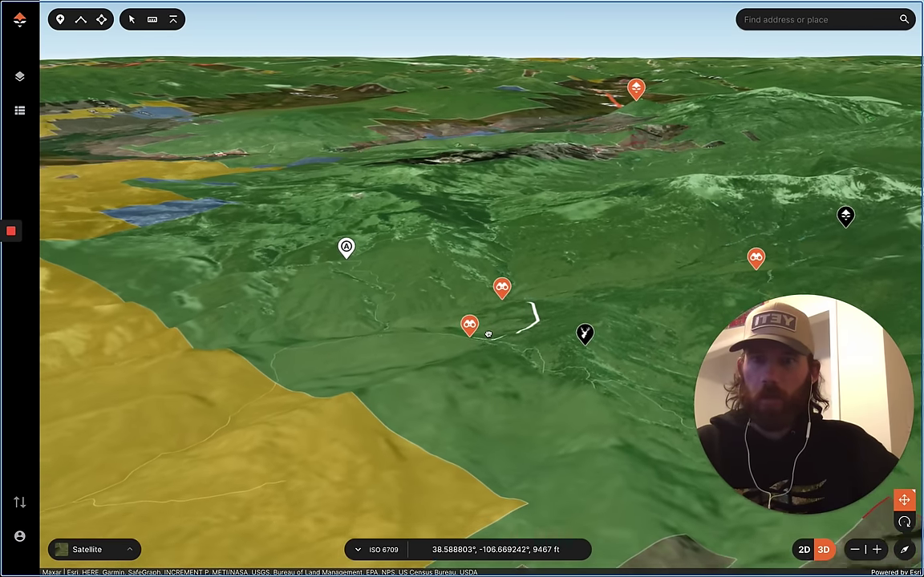
{"action": "scroll", "coordinate": [488, 334], "scroll_direction": "down", "scroll_amount": 3}
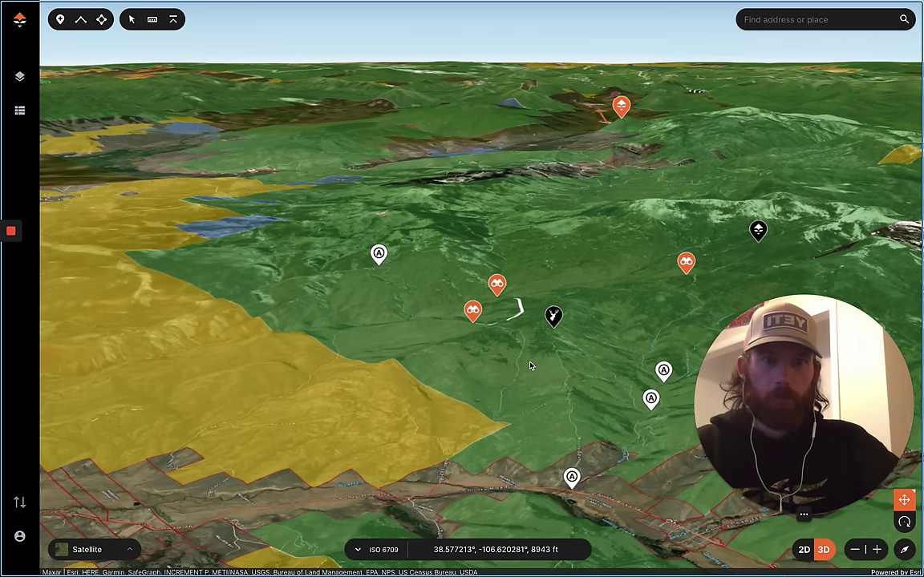
{"action": "left_click_drag", "start_coordinate": [437, 304], "coordinate": [434, 419]}
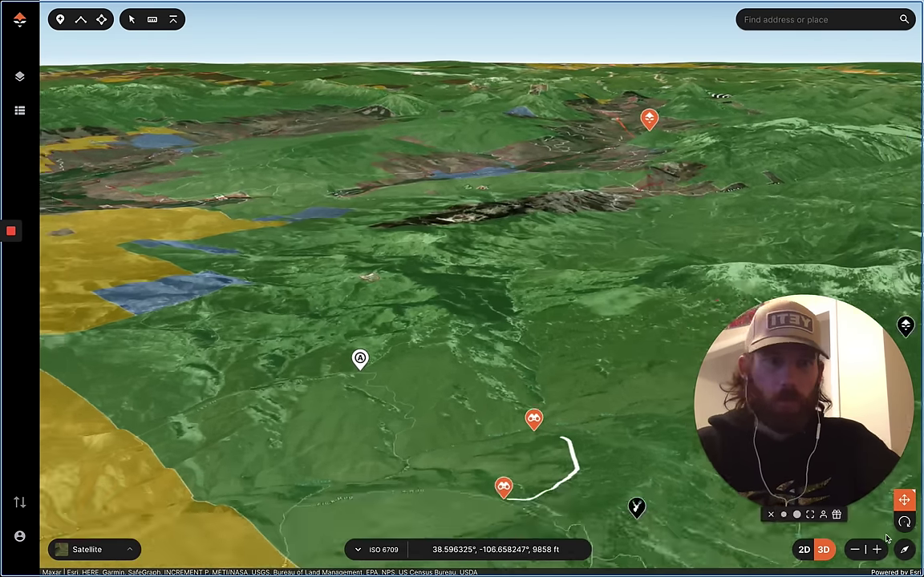
{"action": "left_click", "coordinate": [903, 550]}
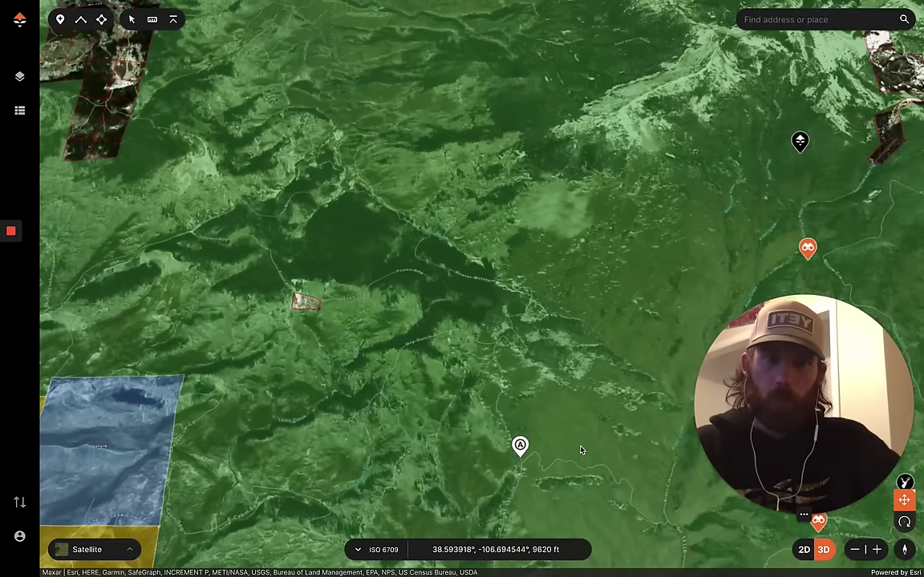
{"action": "scroll", "coordinate": [581, 447], "scroll_direction": "down", "scroll_amount": 3}
{"action": "left_click_drag", "start_coordinate": [535, 410], "coordinate": [385, 346]}
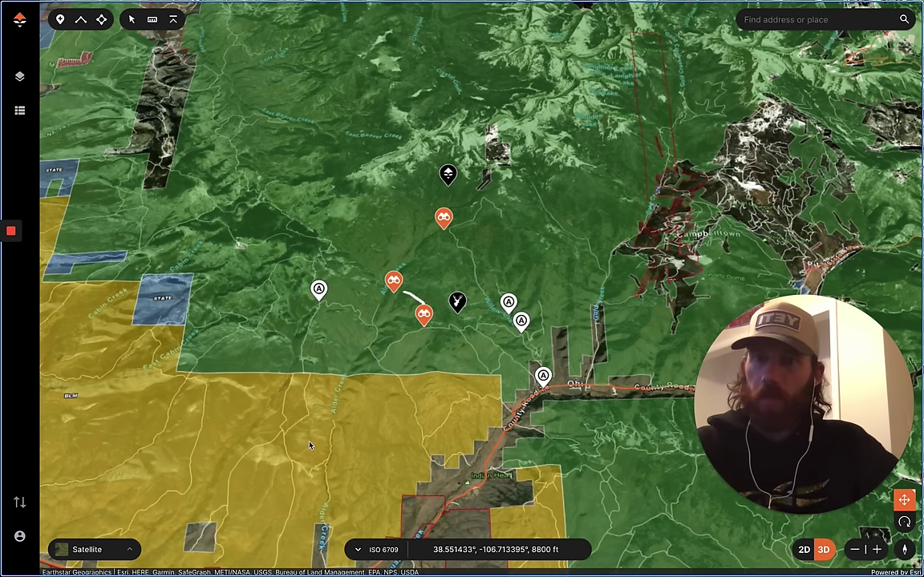
{"action": "left_click_drag", "start_coordinate": [319, 444], "coordinate": [358, 433]}
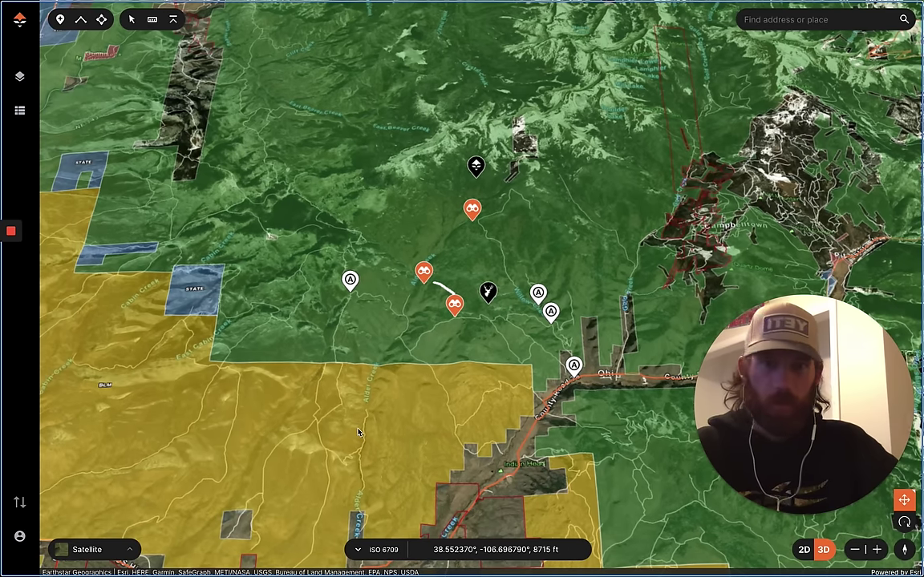
Turn on all of Colorado's Roads and Trails layers, including Motorized Roads and Trails, Roads, and Trails
{"action": "left_click", "coordinate": [19, 79]}
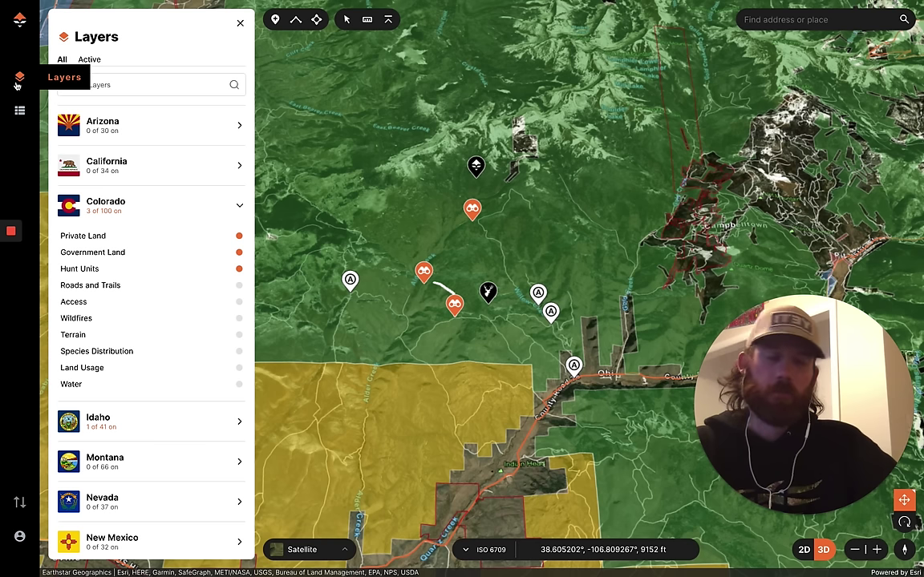
{"action": "left_click", "coordinate": [109, 284]}
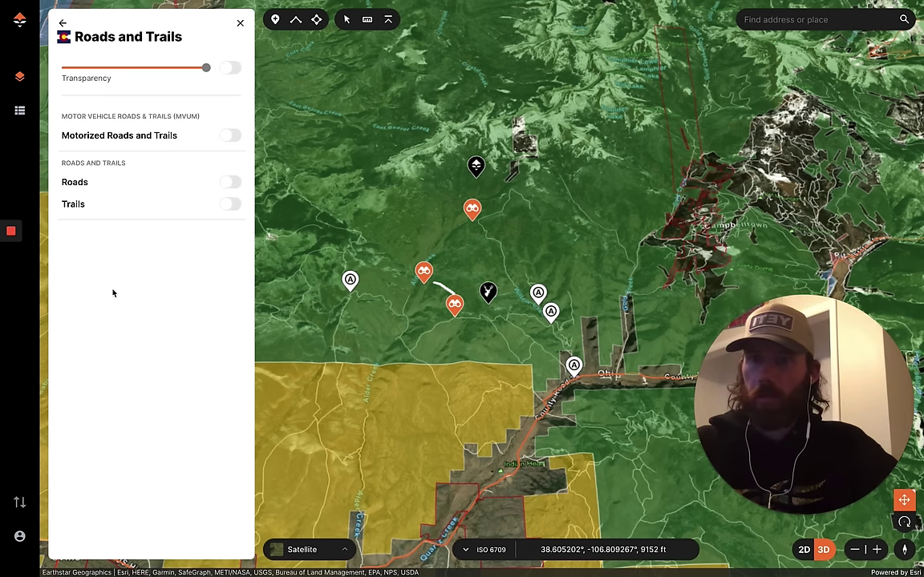
{"action": "left_click", "coordinate": [230, 69]}
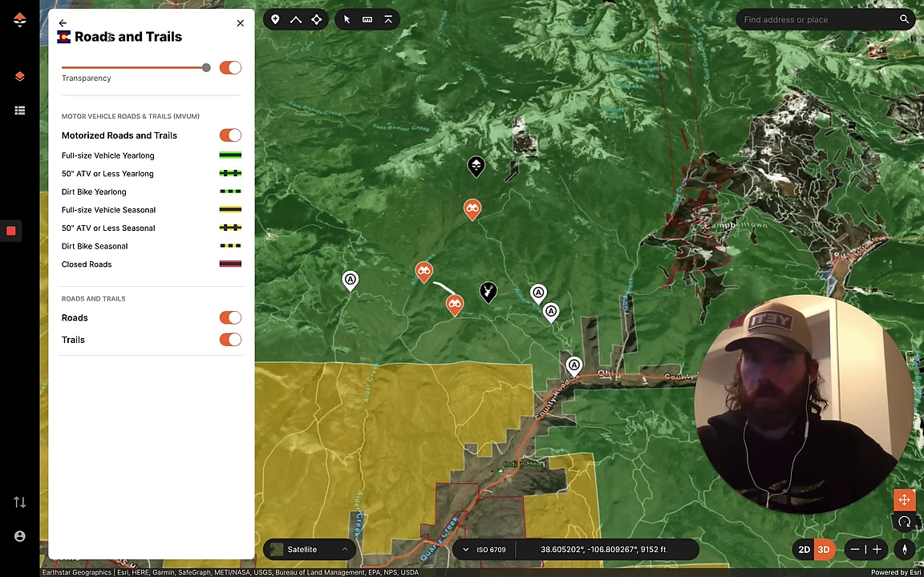
{"action": "left_click", "coordinate": [62, 27]}
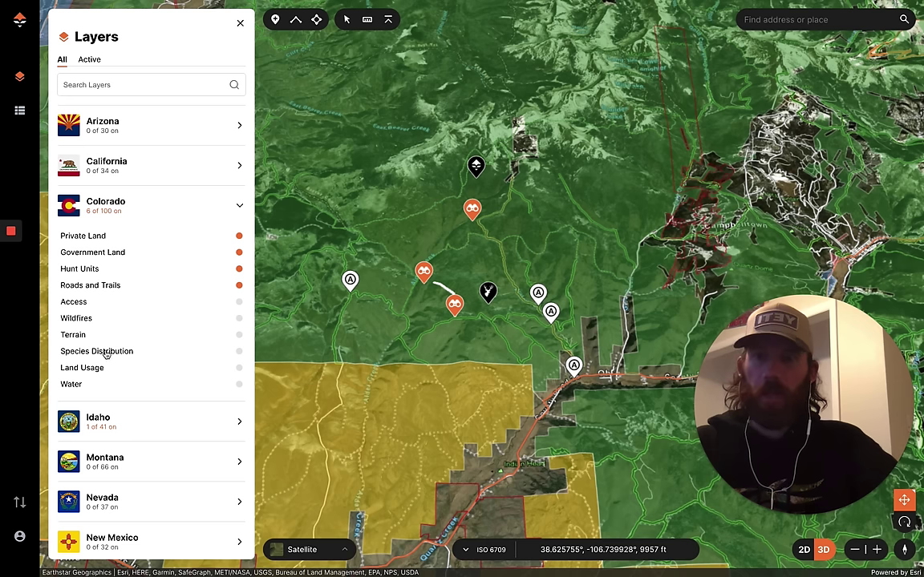
Turn on the mule deer Winter Range layer in Colorado's Species Distribution group
{"action": "left_click", "coordinate": [228, 350]}
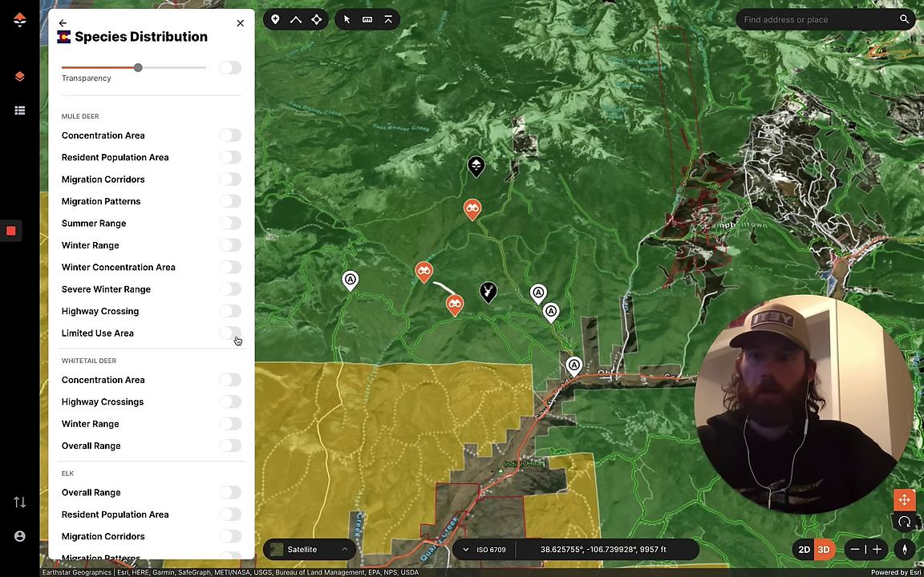
{"action": "left_click", "coordinate": [230, 246]}
{"action": "left_click", "coordinate": [239, 23]}
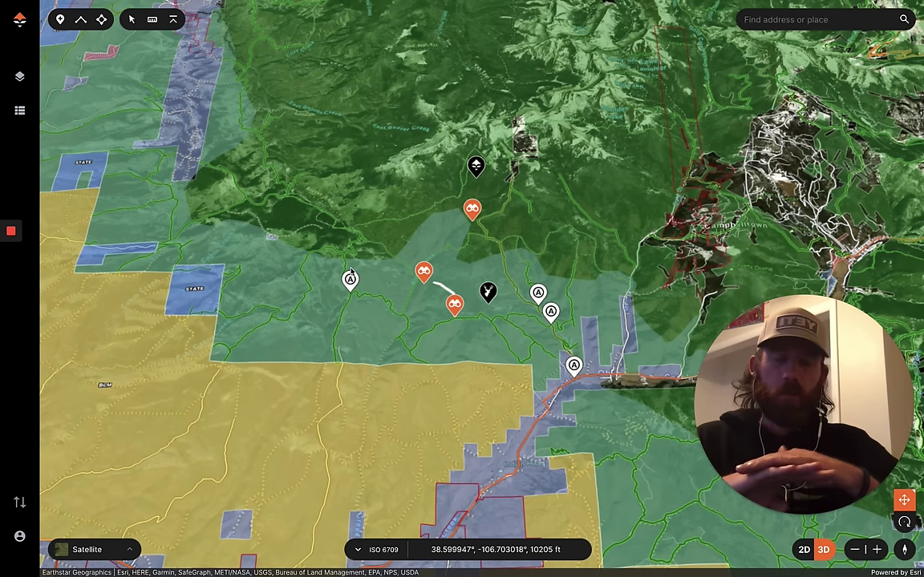
Examine the mule deer winter range boundary around the waypoints and the mountains to the north
{"action": "scroll", "coordinate": [314, 320], "scroll_direction": "down", "scroll_amount": 2}
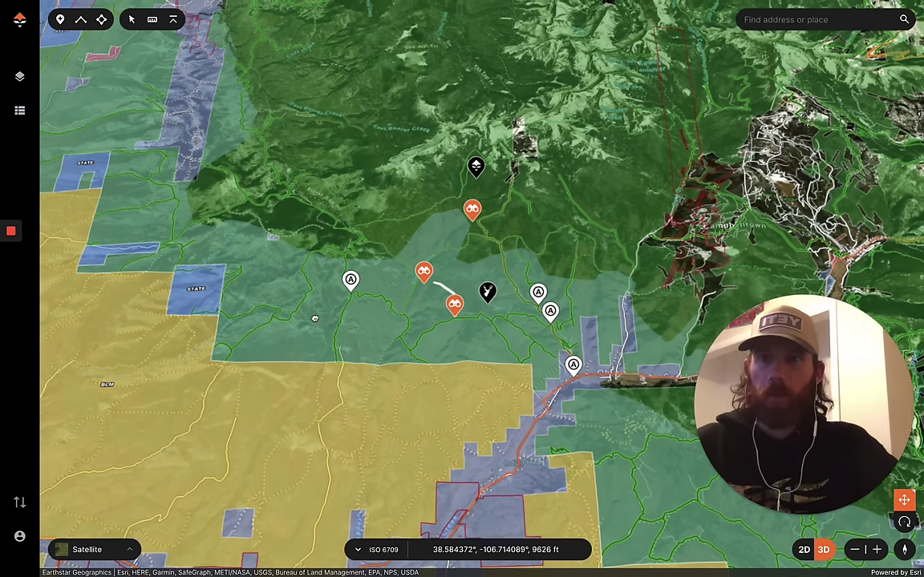
{"action": "right_click_drag", "start_coordinate": [319, 283], "coordinate": [262, 219]}
{"action": "left_click_drag", "start_coordinate": [262, 219], "coordinate": [328, 306]}
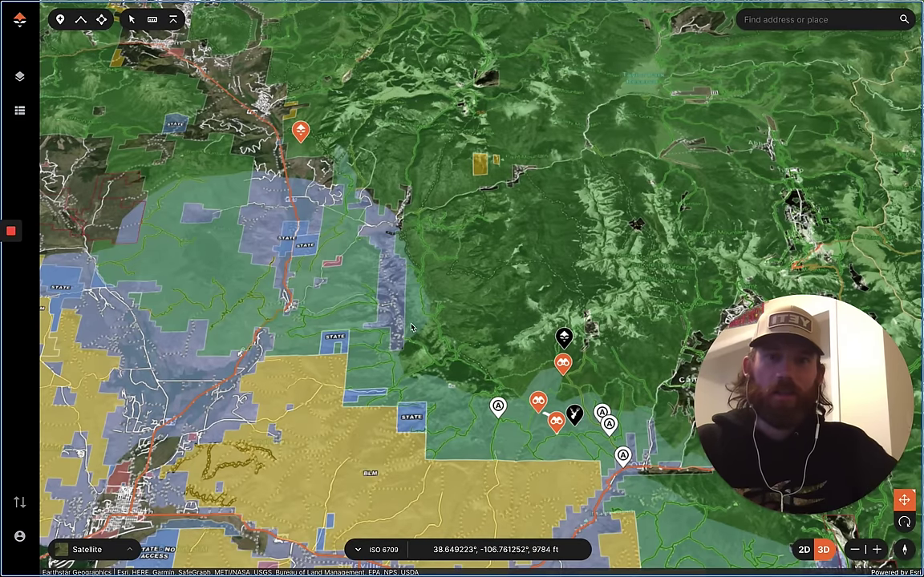
{"action": "scroll", "coordinate": [518, 314], "scroll_direction": "up", "scroll_amount": 5}
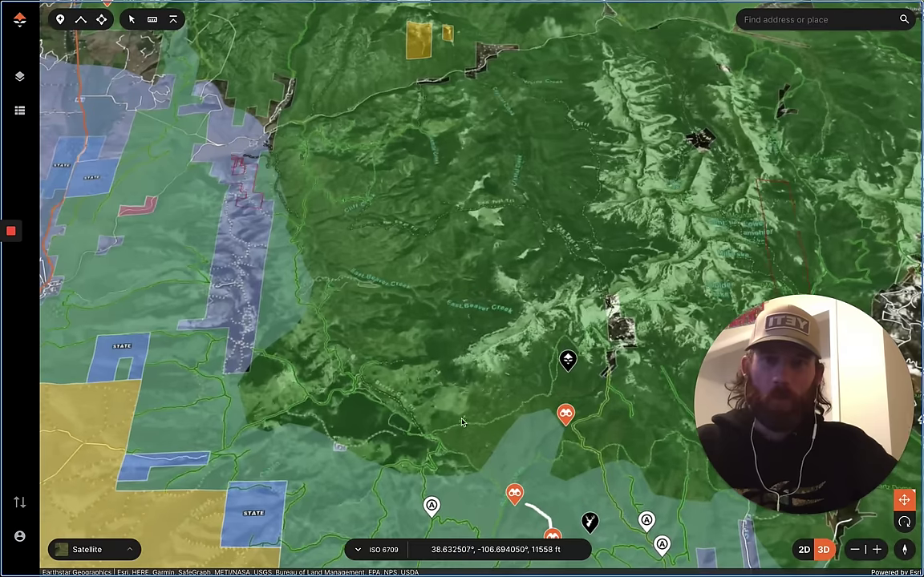
Examine the mule deer winter range around the waypoints, including the BLM land and highway corridor to the south
{"action": "left_click_drag", "start_coordinate": [463, 422], "coordinate": [473, 369]}
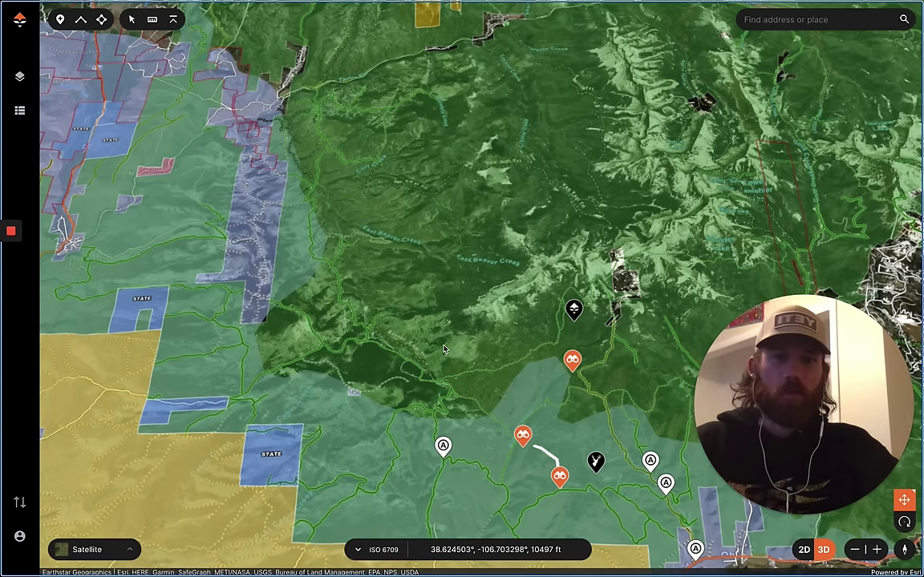
{"action": "left_click_drag", "start_coordinate": [390, 383], "coordinate": [358, 321]}
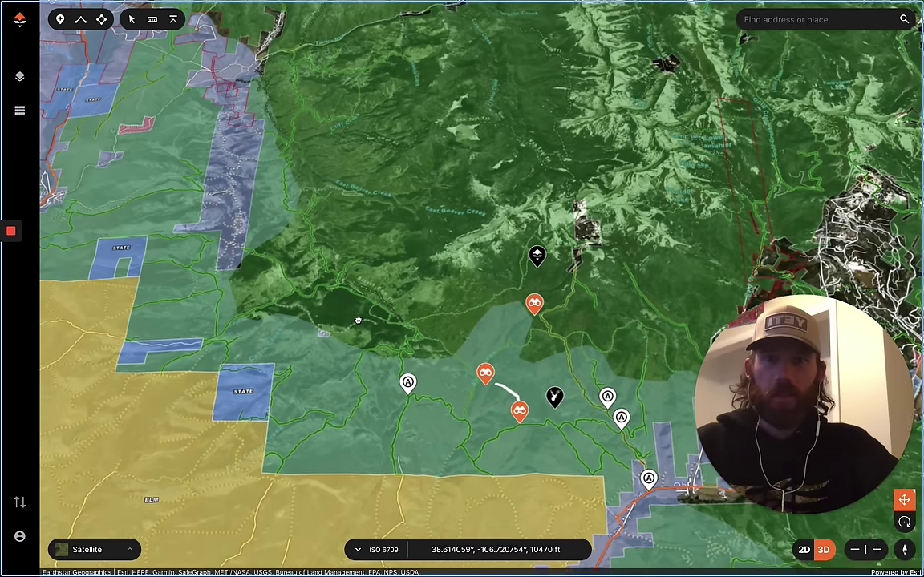
{"action": "scroll", "coordinate": [358, 323], "scroll_direction": "down", "scroll_amount": 3}
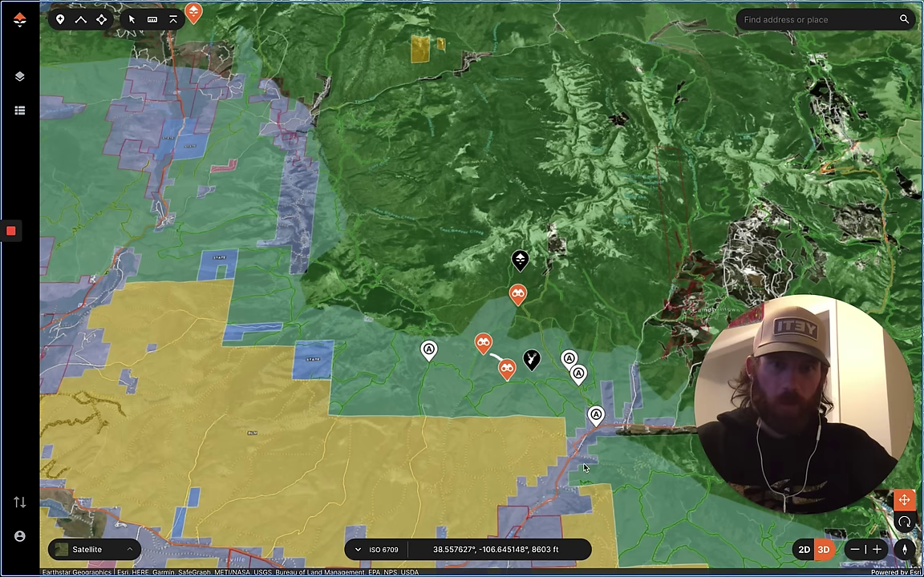
{"action": "left_click_drag", "start_coordinate": [462, 453], "coordinate": [475, 394]}
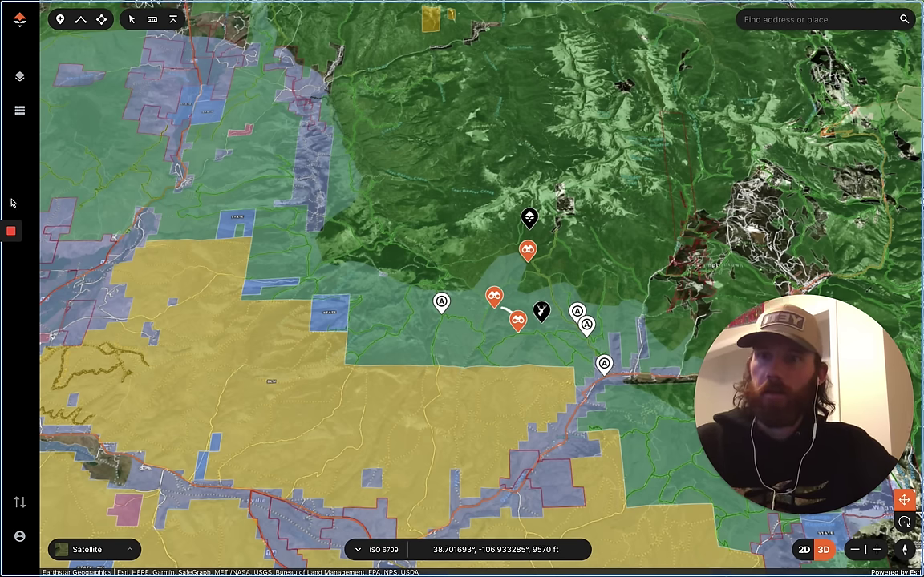
{"action": "mouse_move", "coordinate": [12, 221]}
{"action": "left_click", "coordinate": [12, 296]}
{"action": "mouse_move", "coordinate": [484, 239]}
{"action": "left_mouse_down"}
{"action": "mouse_move", "coordinate": [266, 297]}
{"action": "mouse_move", "coordinate": [503, 402]}
{"action": "mouse_move", "coordinate": [662, 372]}
{"action": "mouse_move", "coordinate": [562, 254]}
{"action": "mouse_move", "coordinate": [454, 234]}
{"action": "left_mouse_up"}
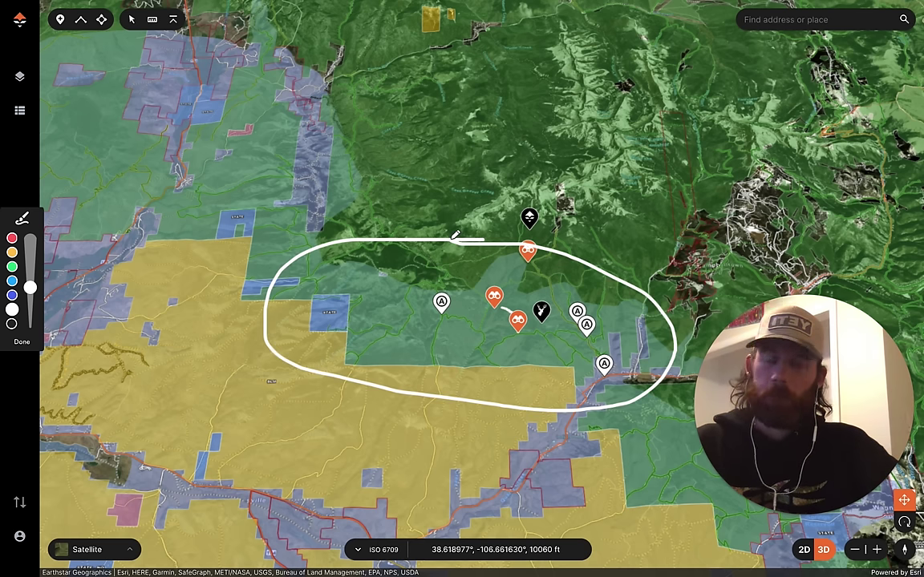
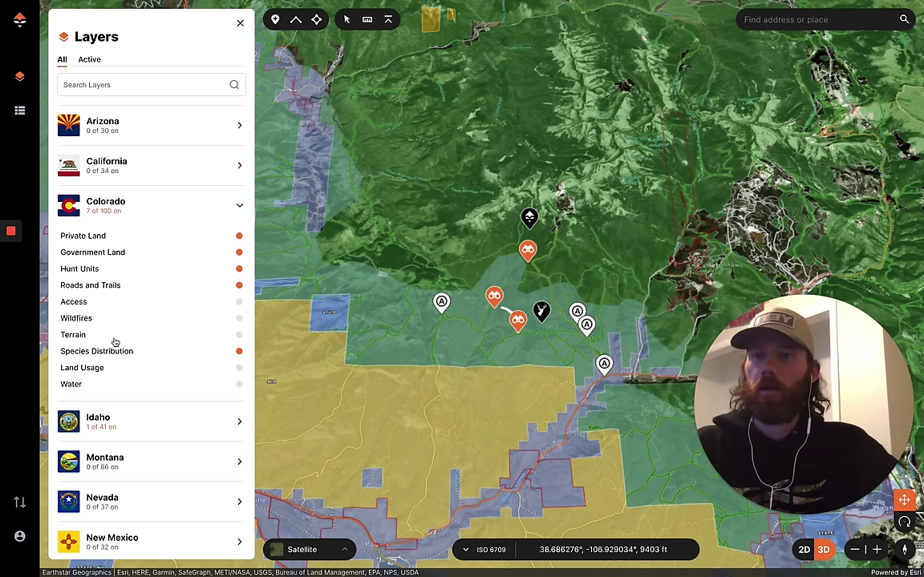
Turn on the 7,000 to 8,500 ft and 8,500 to 10,000 ft elevation layers in Colorado's Terrain group
{"action": "left_click", "coordinate": [113, 337]}
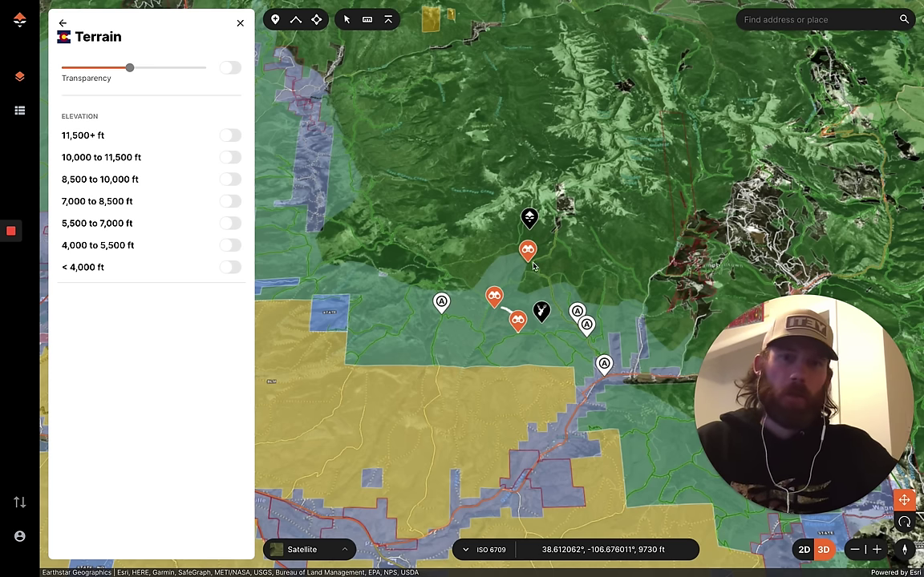
{"action": "left_click", "coordinate": [230, 202]}
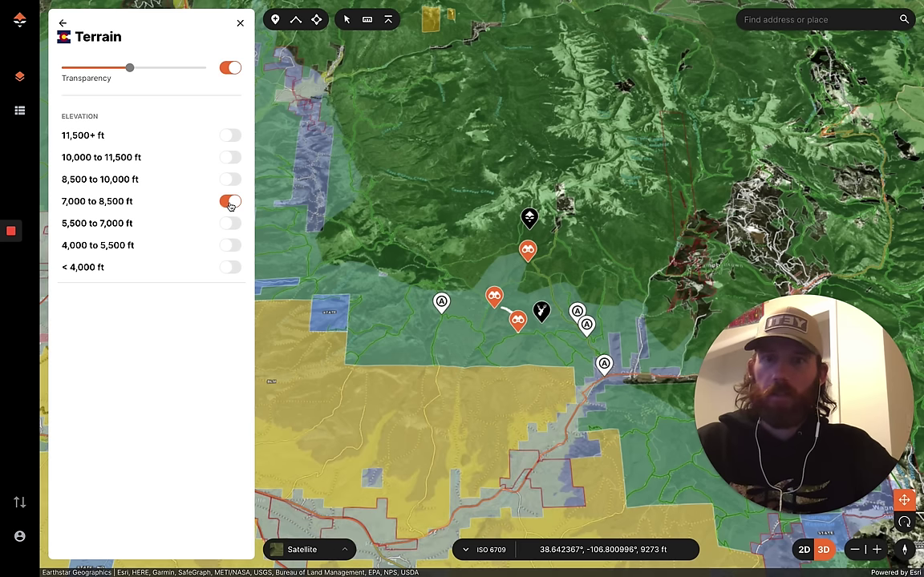
{"action": "left_click", "coordinate": [222, 181]}
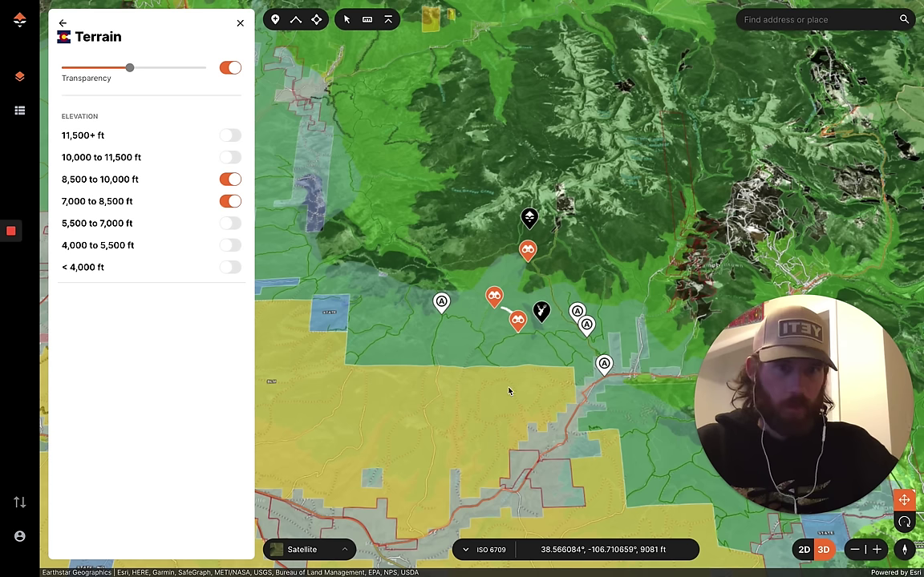
Examine the upper edge of the 8,500 to 10,000 ft elevation band around the waypoints and the surrounding mountains
{"action": "mouse_move", "coordinate": [13, 235]}
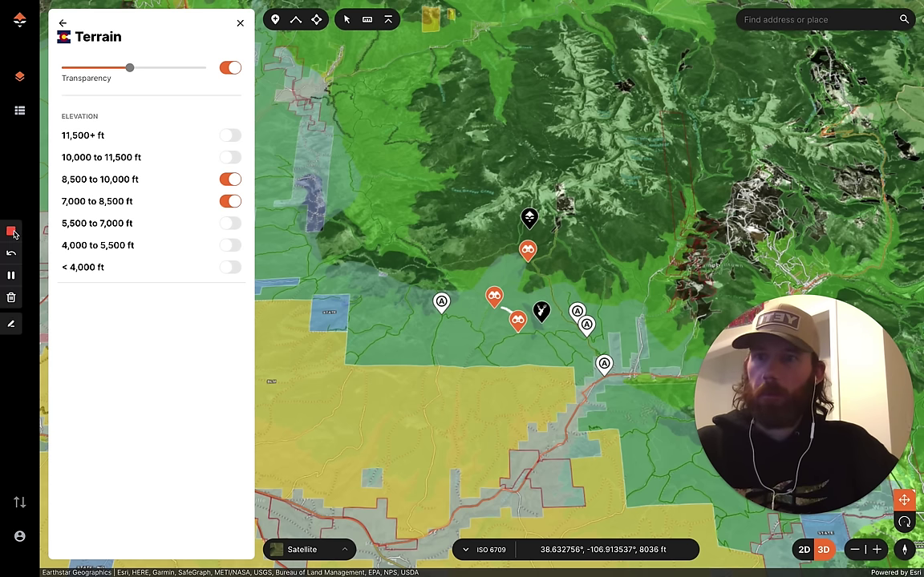
{"action": "left_click", "coordinate": [11, 325]}
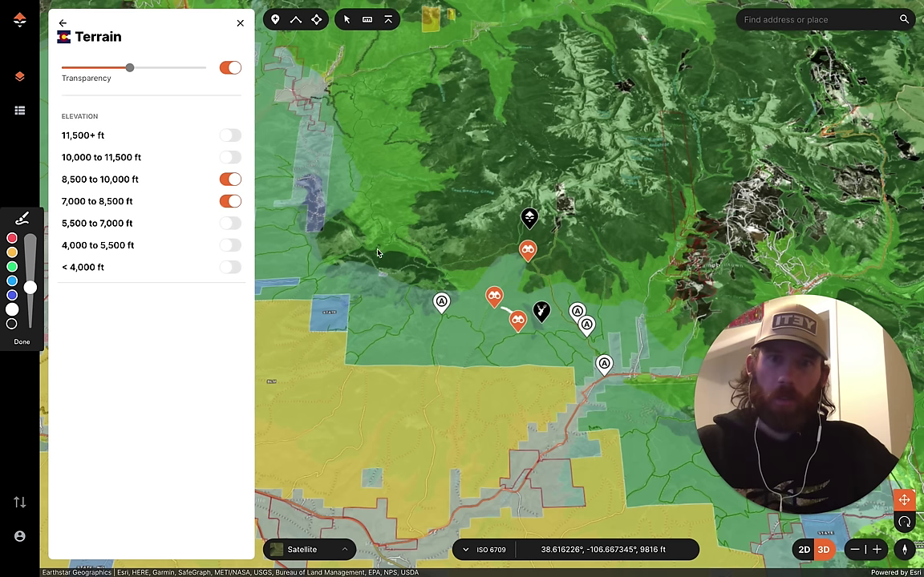
{"action": "mouse_move", "coordinate": [423, 203]}
{"action": "left_mouse_down"}
{"action": "mouse_move", "coordinate": [425, 265]}
{"action": "mouse_move", "coordinate": [559, 264]}
{"action": "mouse_move", "coordinate": [598, 288]}
{"action": "mouse_move", "coordinate": [690, 197]}
{"action": "mouse_move", "coordinate": [677, 272]}
{"action": "mouse_move", "coordinate": [680, 374]}
{"action": "left_mouse_up"}
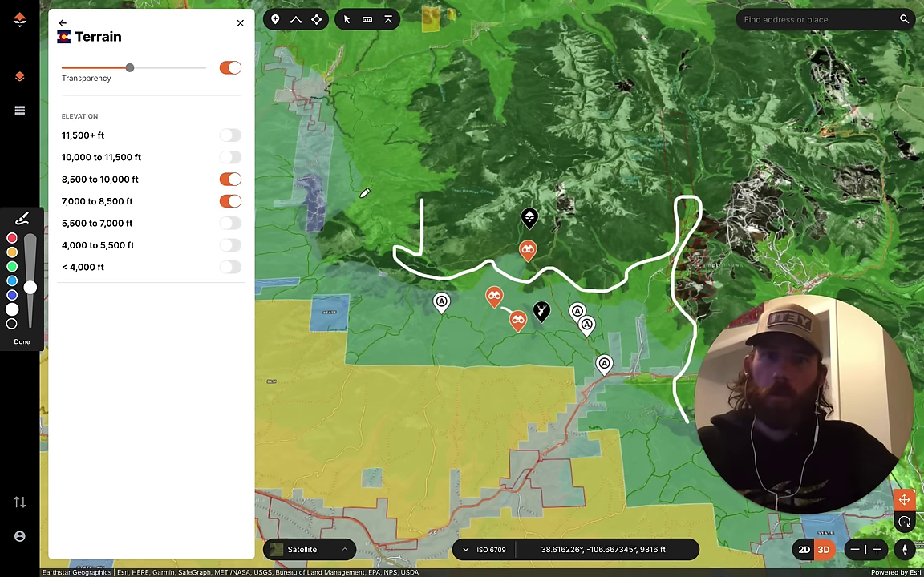
{"action": "mouse_move", "coordinate": [355, 196]}
{"action": "left_mouse_down"}
{"action": "mouse_move", "coordinate": [382, 272]}
{"action": "mouse_move", "coordinate": [490, 273]}
{"action": "mouse_move", "coordinate": [519, 258]}
{"action": "mouse_move", "coordinate": [539, 298]}
{"action": "mouse_move", "coordinate": [565, 285]}
{"action": "mouse_move", "coordinate": [688, 349]}
{"action": "left_mouse_up"}
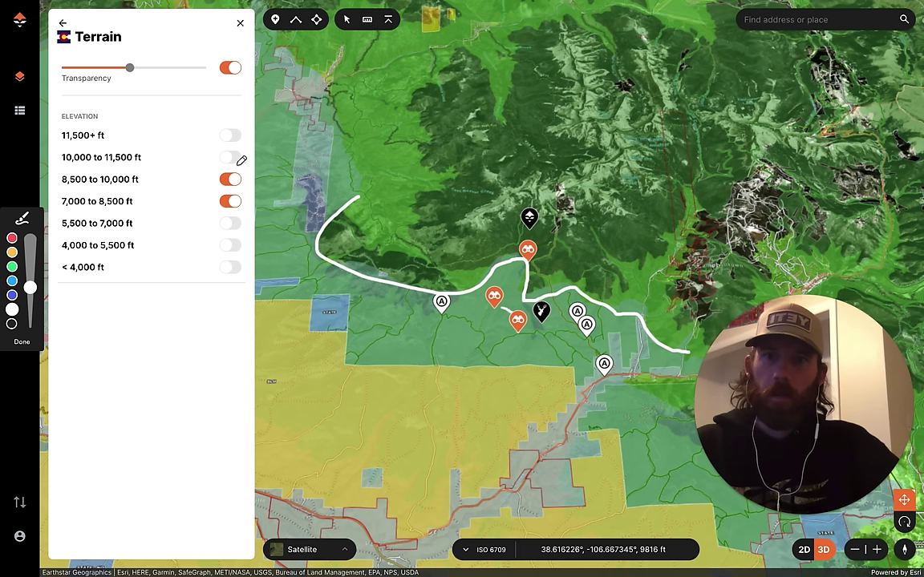
{"action": "mouse_move", "coordinate": [264, 90]}
{"action": "left_mouse_down"}
{"action": "mouse_move", "coordinate": [321, 401]}
{"action": "mouse_move", "coordinate": [637, 513]}
{"action": "mouse_move", "coordinate": [890, 152]}
{"action": "mouse_move", "coordinate": [280, 66]}
{"action": "left_mouse_up"}
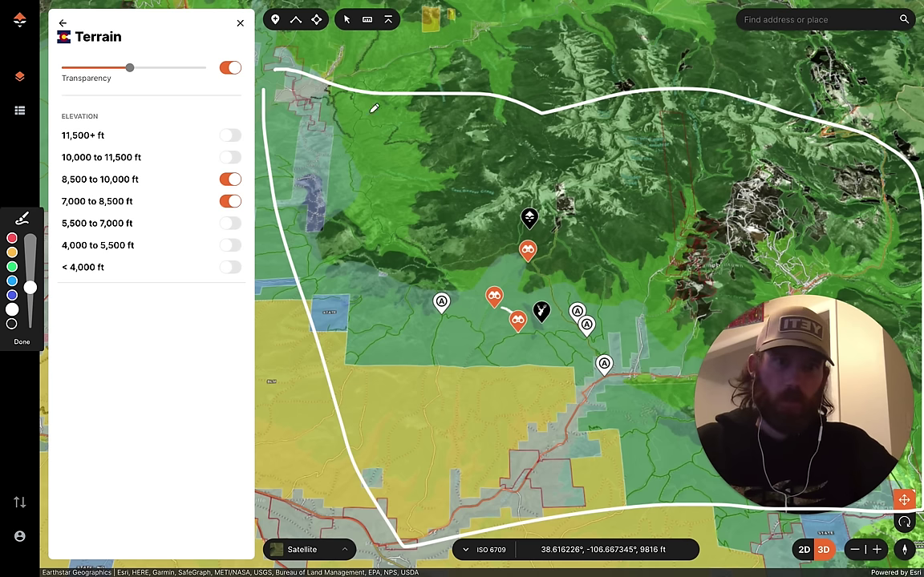
{"action": "mouse_move", "coordinate": [747, 192]}
{"action": "left_mouse_down"}
{"action": "mouse_move", "coordinate": [720, 221]}
{"action": "mouse_move", "coordinate": [685, 312]}
{"action": "mouse_move", "coordinate": [782, 220]}
{"action": "mouse_move", "coordinate": [795, 164]}
{"action": "mouse_move", "coordinate": [766, 178]}
{"action": "left_mouse_up"}
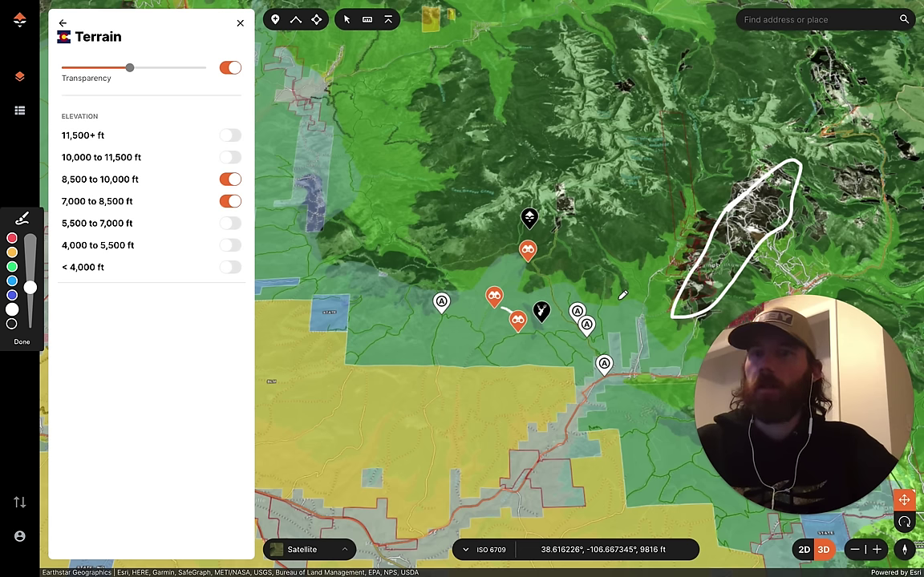
{"action": "mouse_move", "coordinate": [433, 215]}
{"action": "left_mouse_down"}
{"action": "mouse_move", "coordinate": [498, 411]}
{"action": "mouse_move", "coordinate": [539, 173]}
{"action": "mouse_move", "coordinate": [325, 213]}
{"action": "left_mouse_up"}
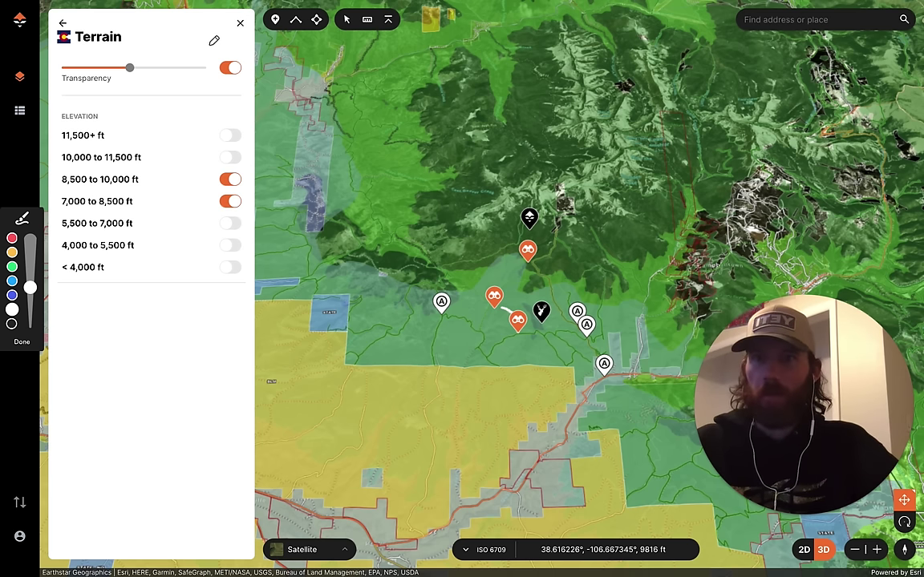
{"action": "left_click", "coordinate": [21, 342]}
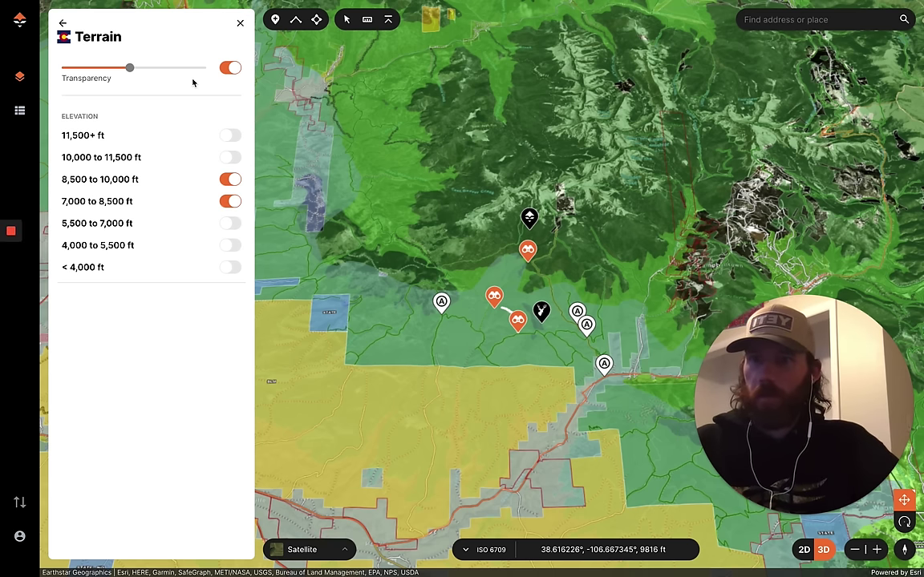
Make Colorado's Terrain elevation layers more opaque and turn off the Government Land layer
{"action": "left_click", "coordinate": [129, 69]}
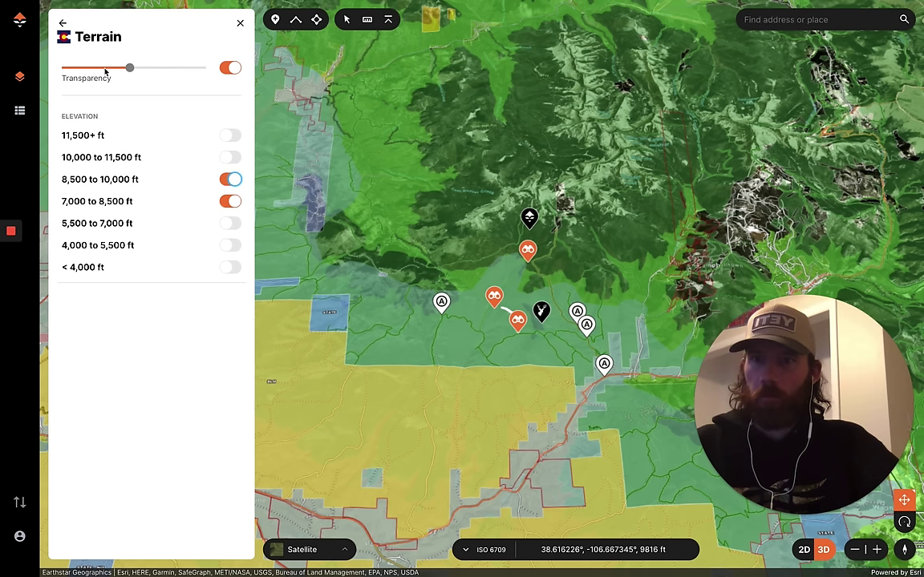
{"action": "left_click_drag", "start_coordinate": [130, 68], "coordinate": [159, 67]}
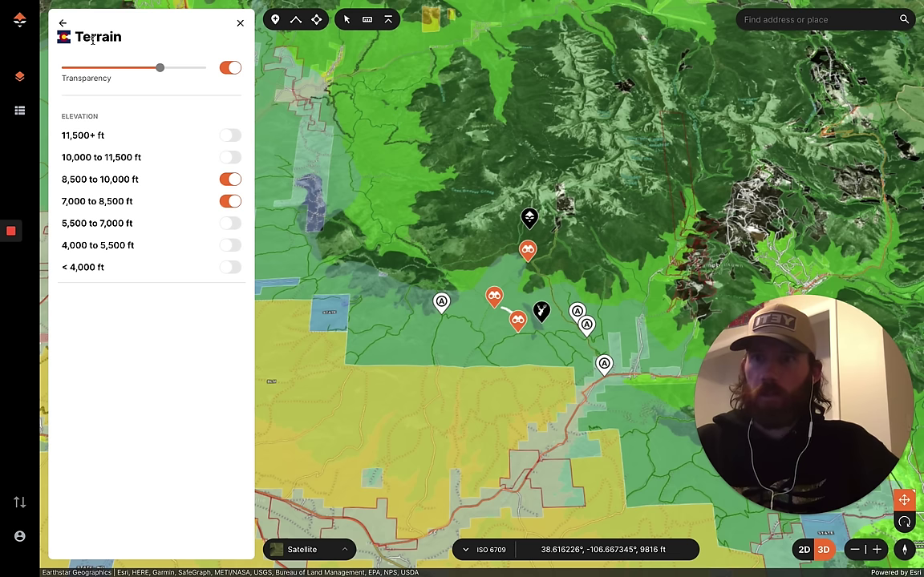
{"action": "left_click", "coordinate": [63, 23]}
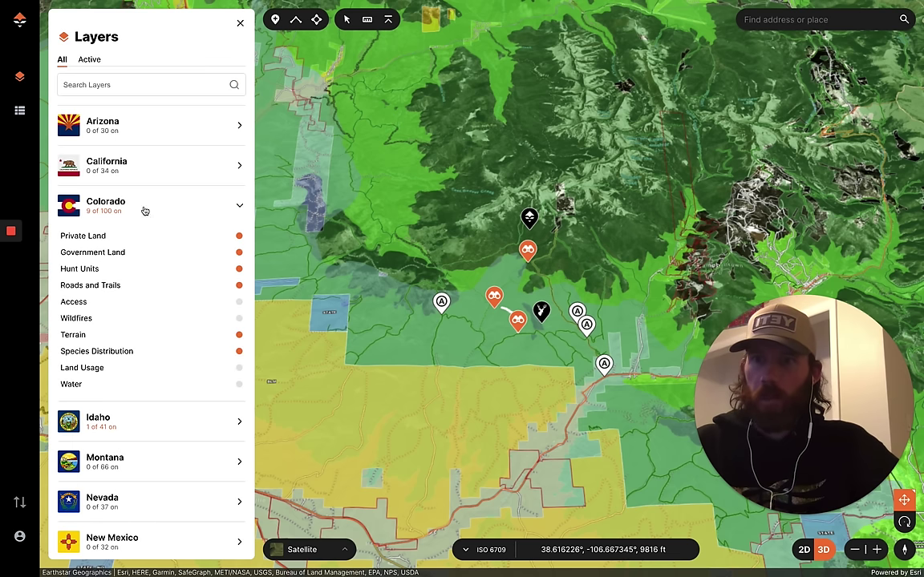
{"action": "left_click", "coordinate": [180, 253]}
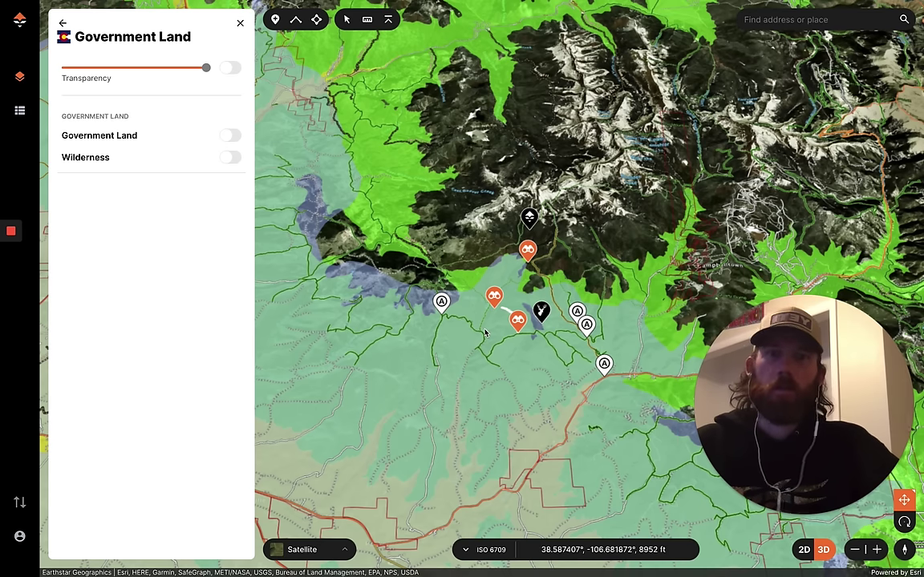
Turn off the mule deer Winter Range layer in Colorado's Species Distribution group and close the layer list
{"action": "scroll", "coordinate": [484, 334], "scroll_direction": "up", "scroll_amount": 5}
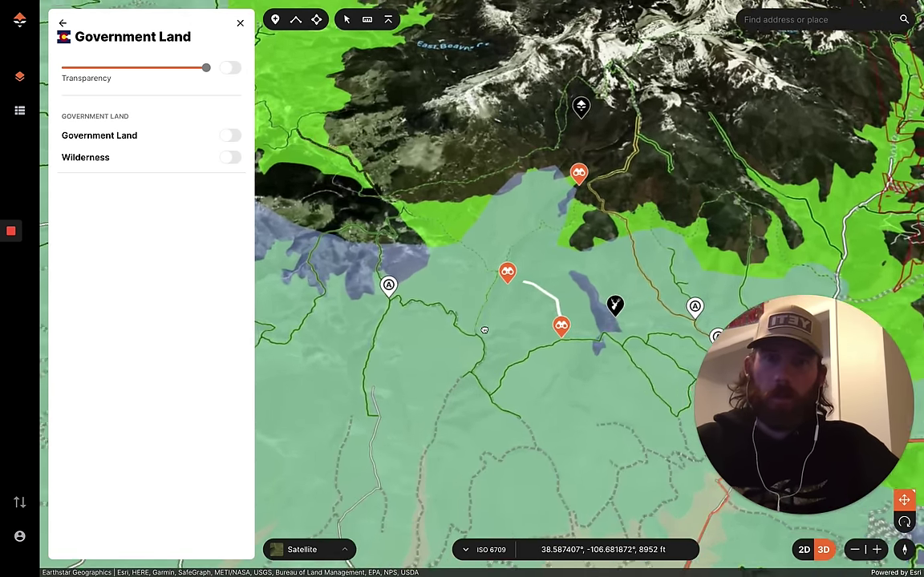
{"action": "left_click_drag", "start_coordinate": [485, 330], "coordinate": [342, 203]}
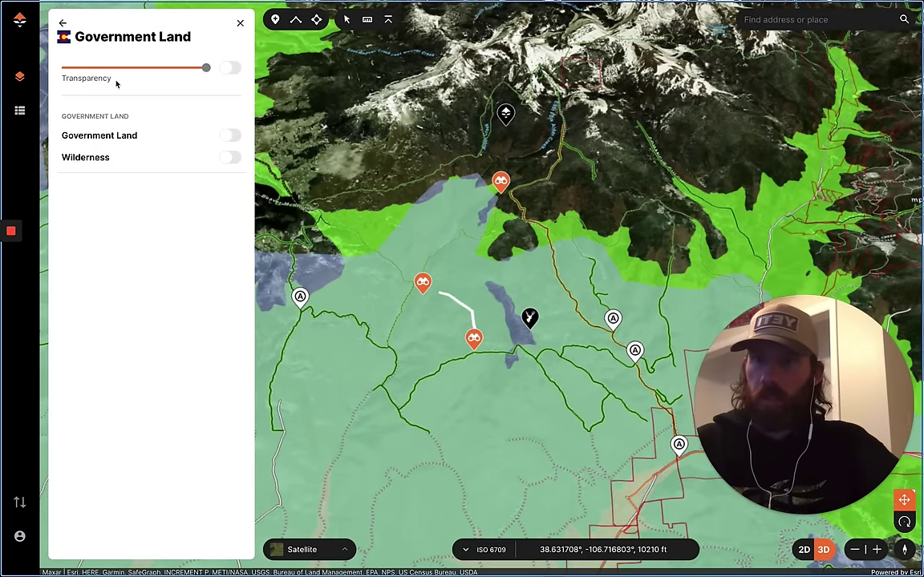
{"action": "left_click", "coordinate": [62, 25]}
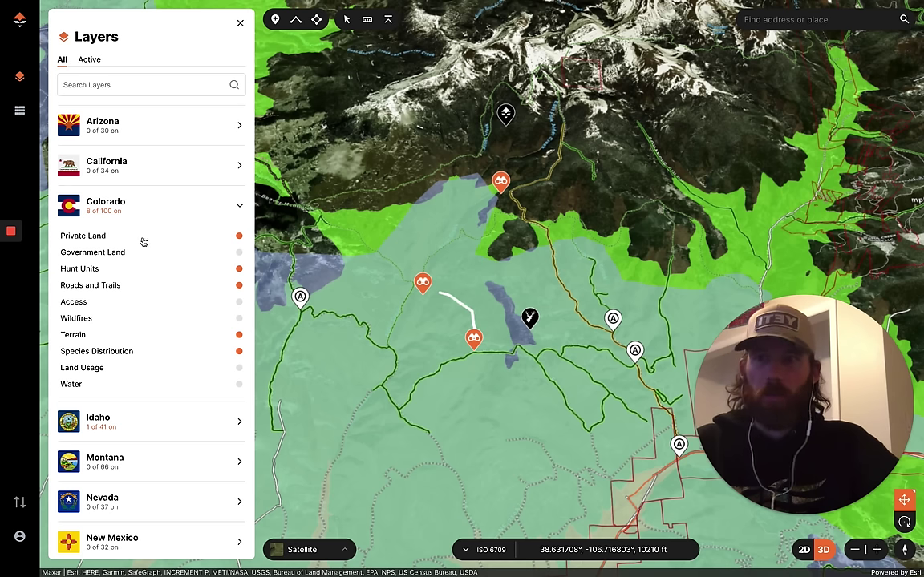
{"action": "left_click", "coordinate": [141, 286]}
{"action": "left_click", "coordinate": [64, 24]}
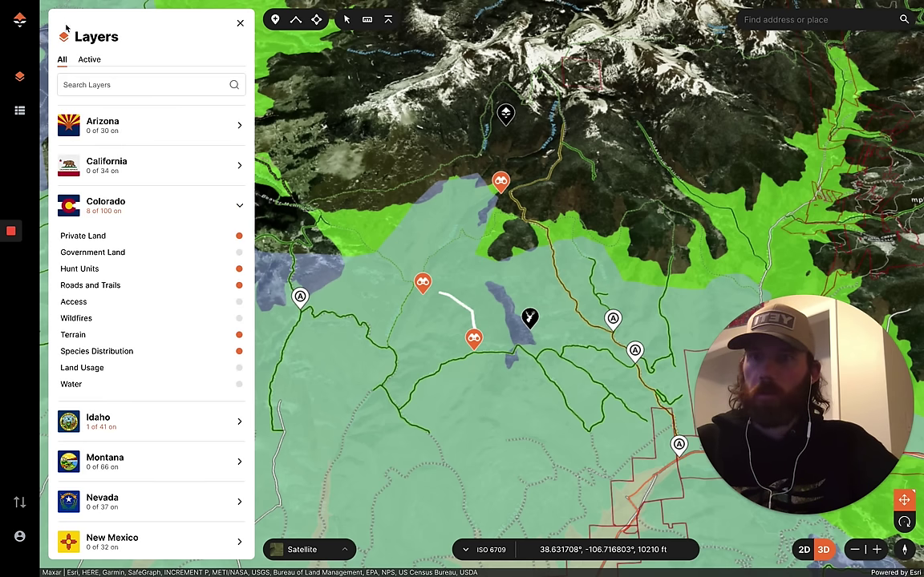
{"action": "left_click", "coordinate": [161, 352]}
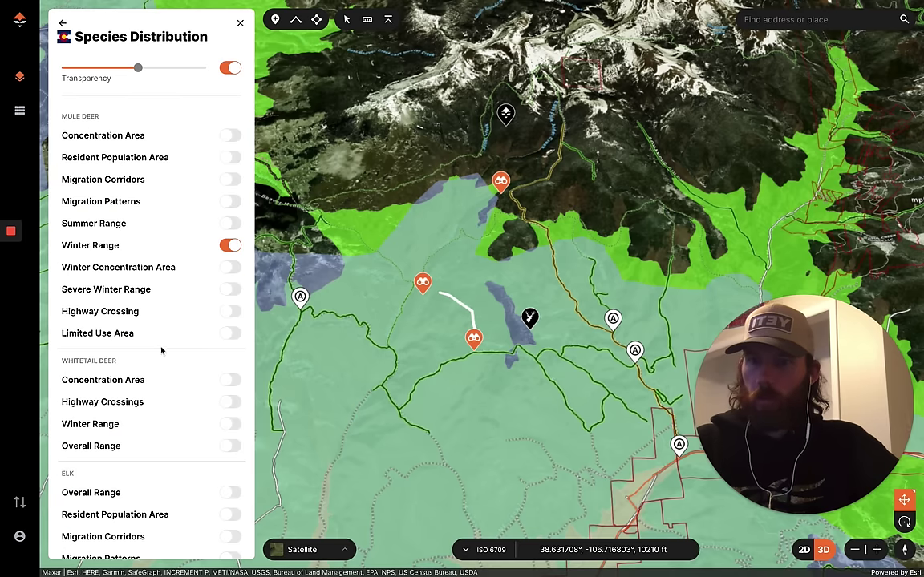
{"action": "left_click", "coordinate": [230, 247]}
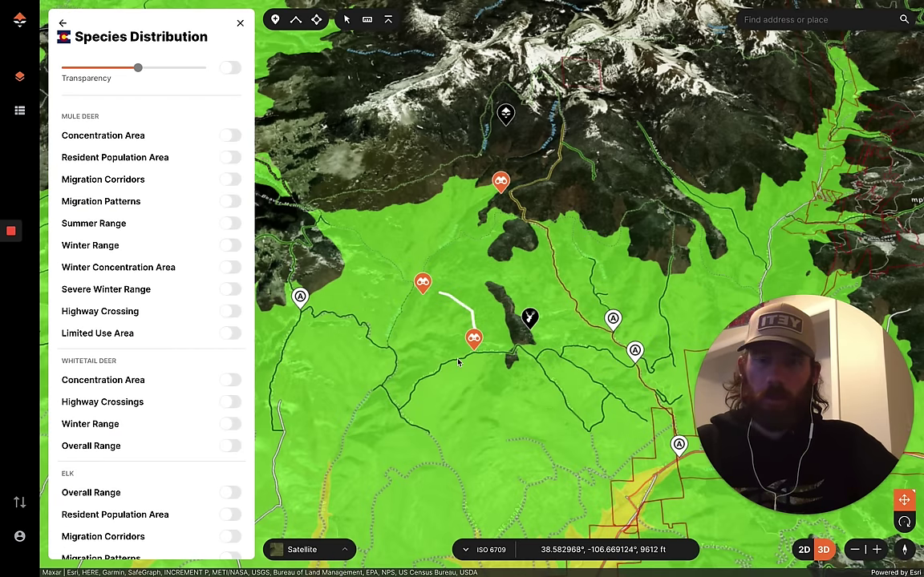
{"action": "left_click", "coordinate": [237, 23]}
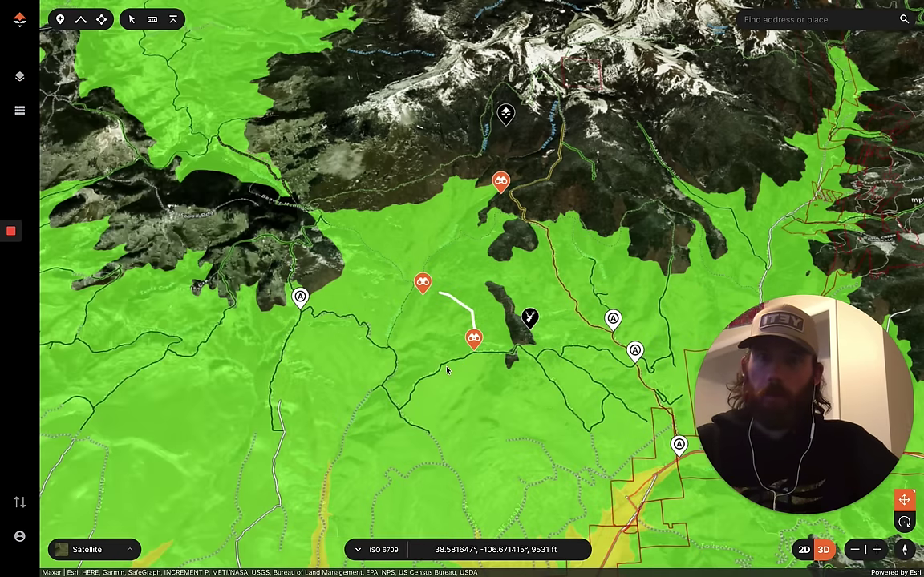
Examine the 7,000 to 10,000 ft elevation bands across the Gunnison region and close up around the access and glassing waypoints
{"action": "scroll", "coordinate": [450, 372], "scroll_direction": "down", "scroll_amount": 3}
{"action": "left_click_drag", "start_coordinate": [449, 372], "coordinate": [390, 312]}
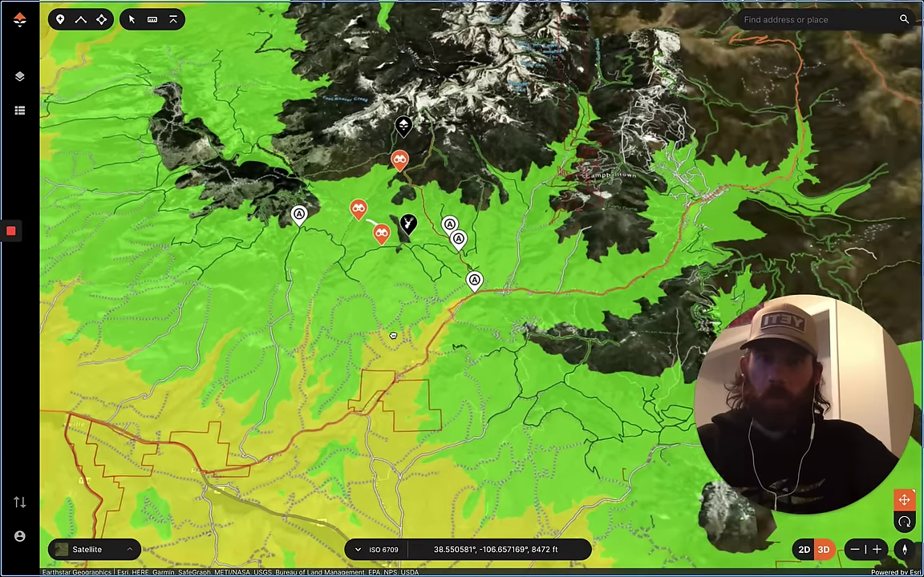
{"action": "scroll", "coordinate": [389, 312], "scroll_direction": "down", "scroll_amount": 5}
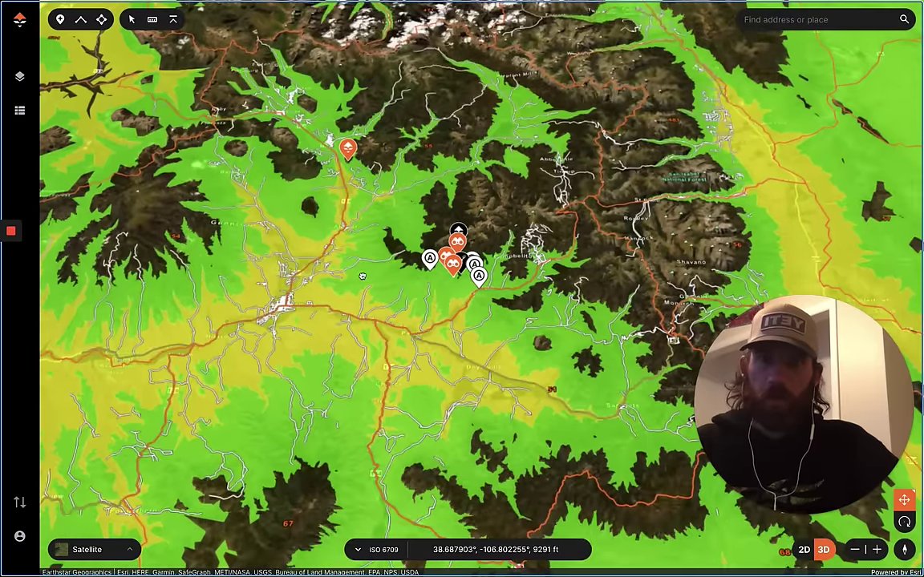
{"action": "left_click_drag", "start_coordinate": [362, 276], "coordinate": [350, 313]}
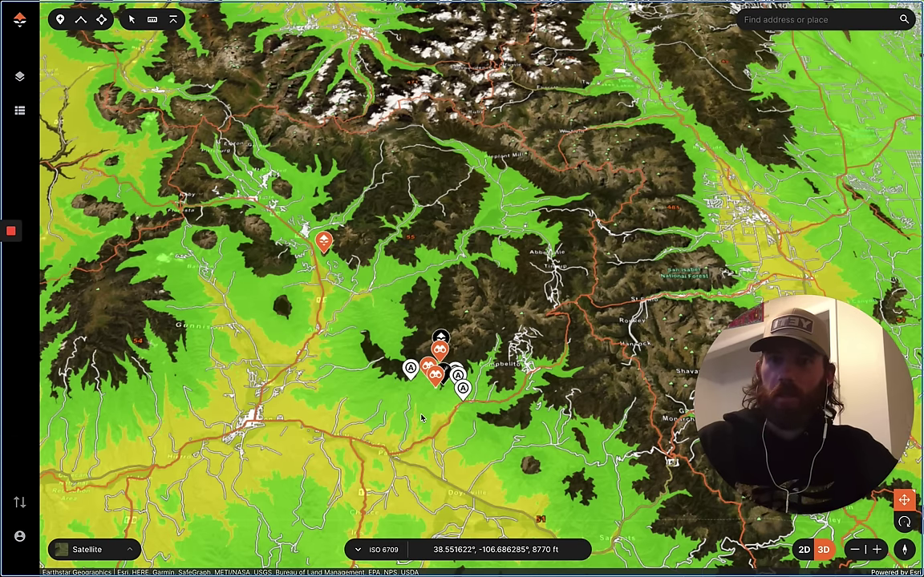
{"action": "scroll", "coordinate": [421, 415], "scroll_direction": "up", "scroll_amount": 2}
{"action": "scroll", "coordinate": [421, 414], "scroll_direction": "up", "scroll_amount": 4}
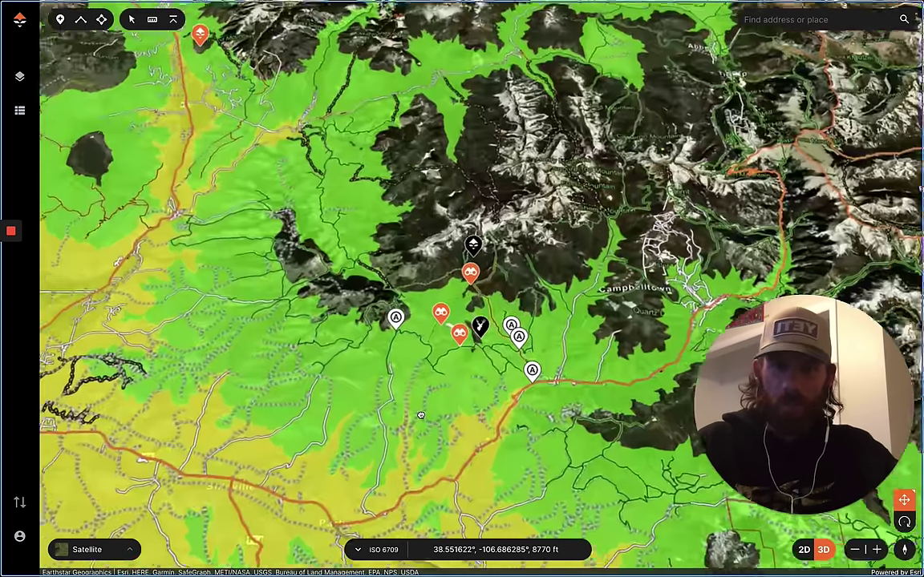
{"action": "scroll", "coordinate": [420, 414], "scroll_direction": "up", "scroll_amount": 3}
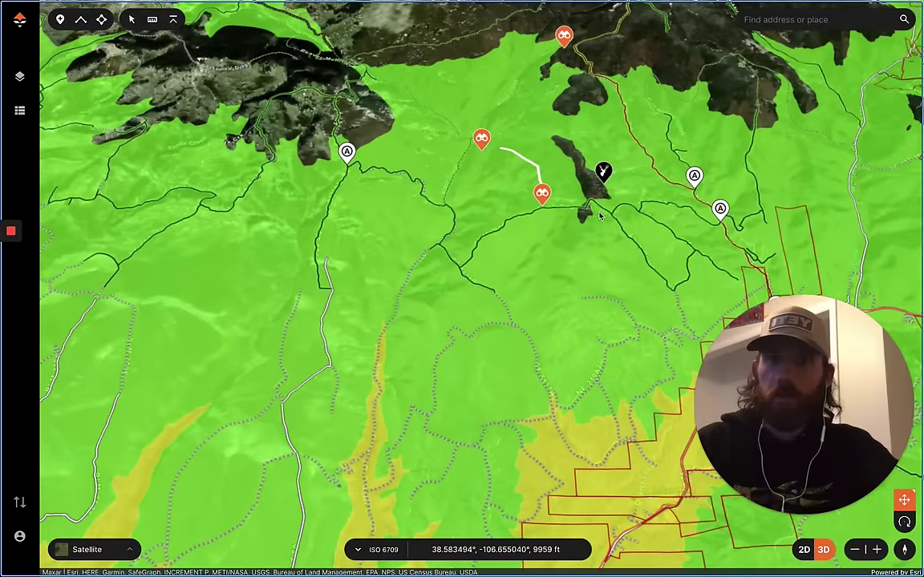
{"action": "left_click_drag", "start_coordinate": [605, 241], "coordinate": [491, 305]}
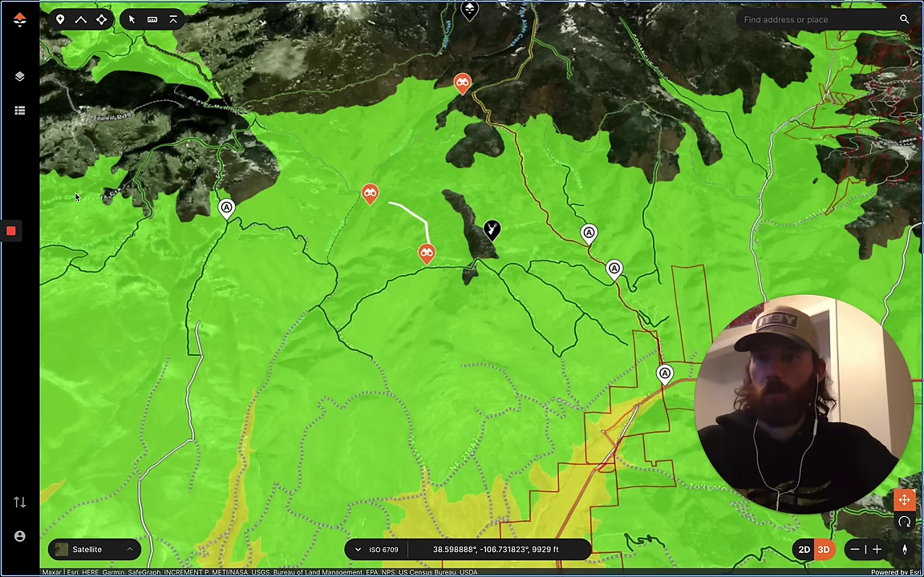
Turn off Colorado's 8,500 to 10,000 ft and 7,000 to 8,500 ft Terrain elevation layers and close the layer list
{"action": "left_click", "coordinate": [20, 77]}
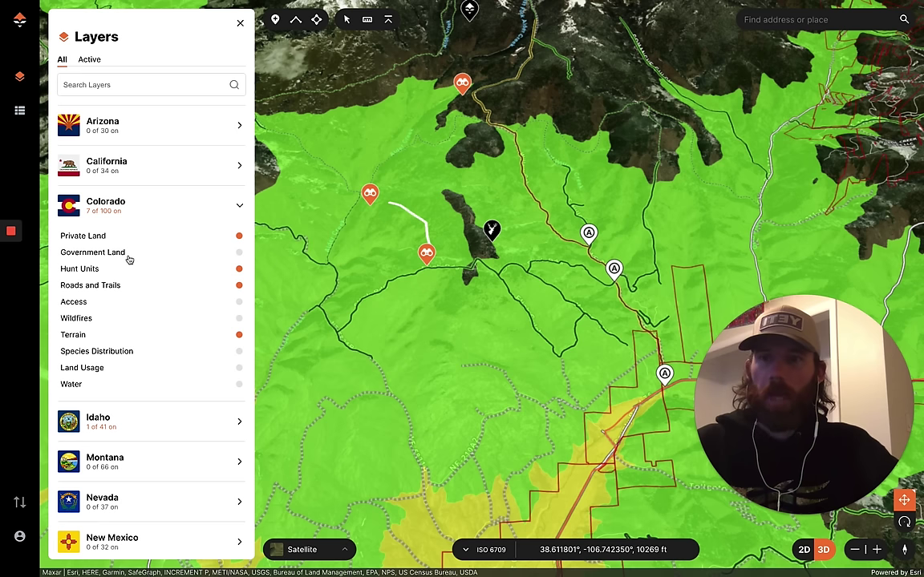
{"action": "left_click", "coordinate": [142, 335]}
{"action": "left_click", "coordinate": [232, 201]}
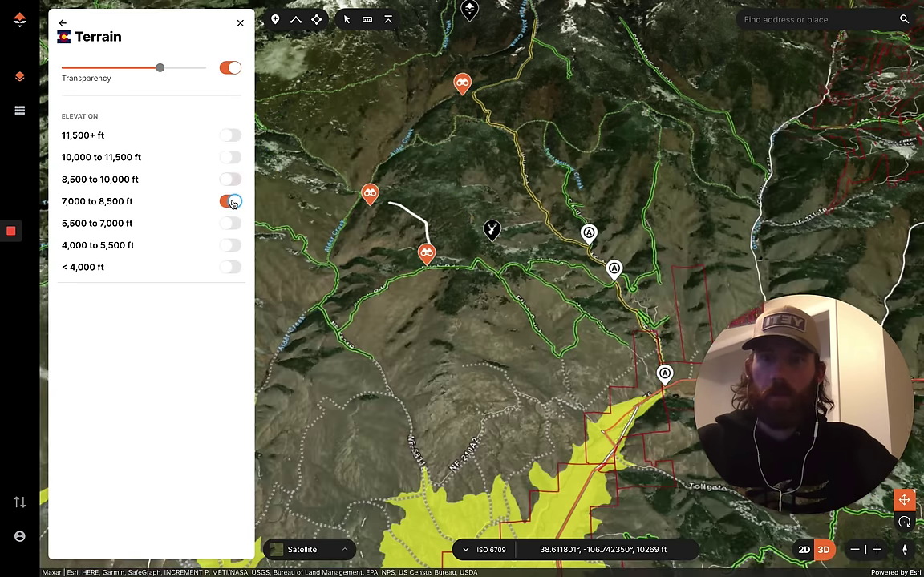
{"action": "left_click", "coordinate": [240, 23]}
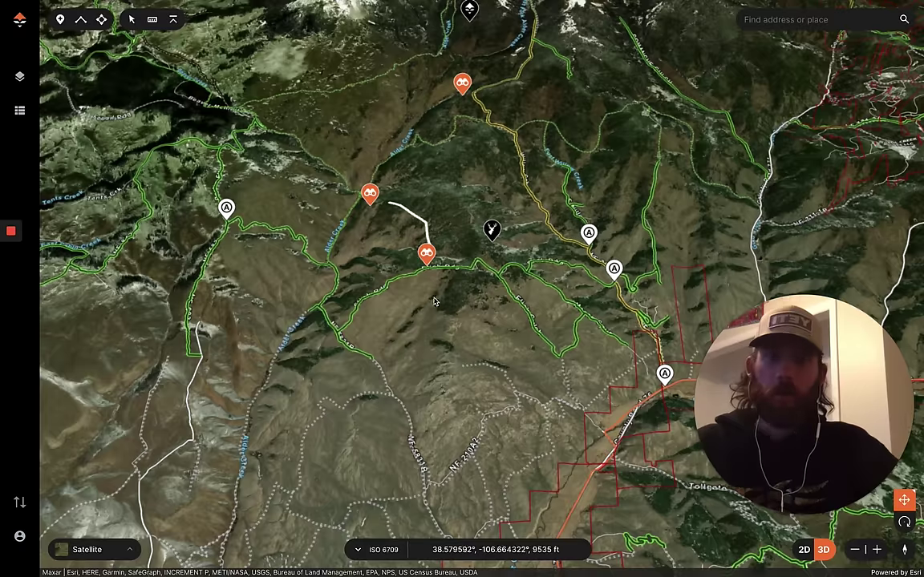
Examine the slopes, timber patches and trail in the drainage above the Alder Creek glassing waypoint in tilted 3D
{"action": "right_click_drag", "start_coordinate": [526, 299], "coordinate": [373, 164]}
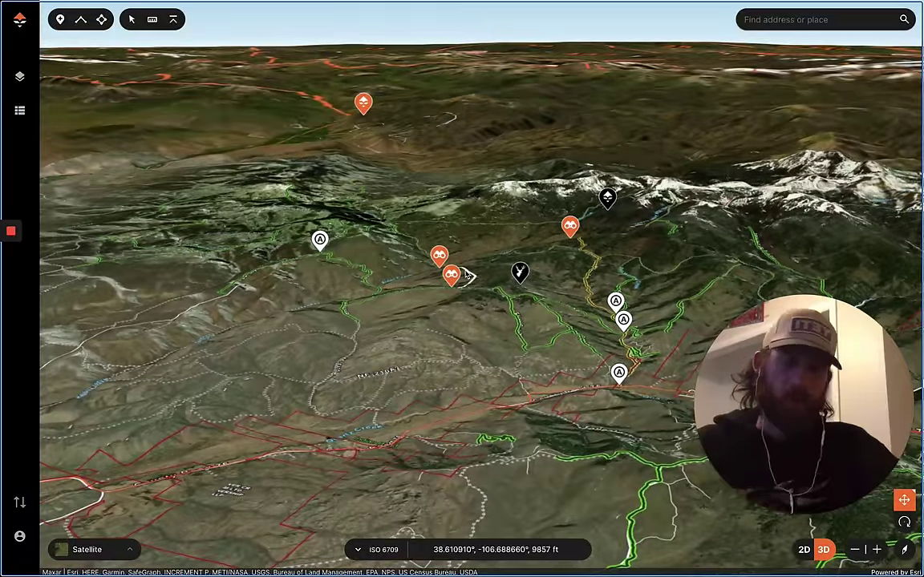
{"action": "scroll", "coordinate": [387, 313], "scroll_direction": "up", "scroll_amount": 5}
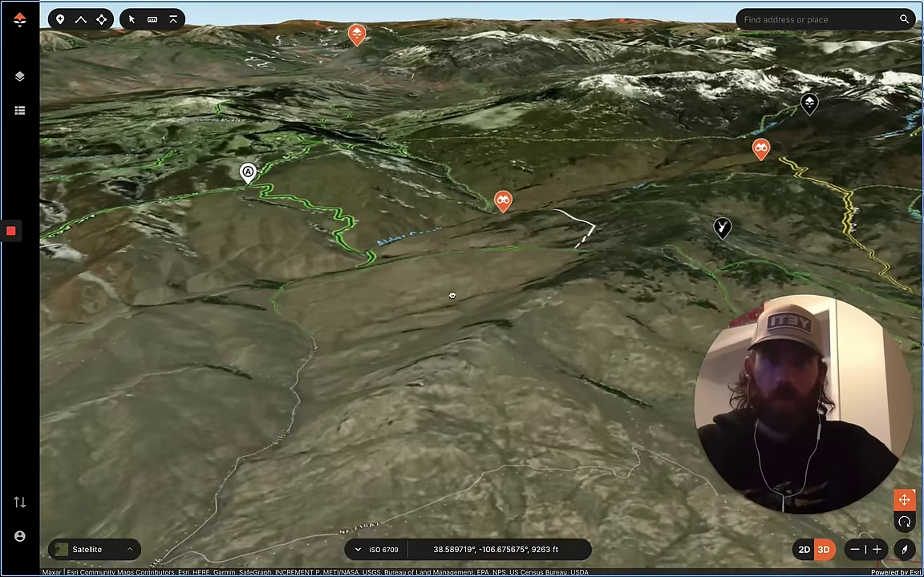
{"action": "left_click_drag", "start_coordinate": [459, 271], "coordinate": [386, 447]}
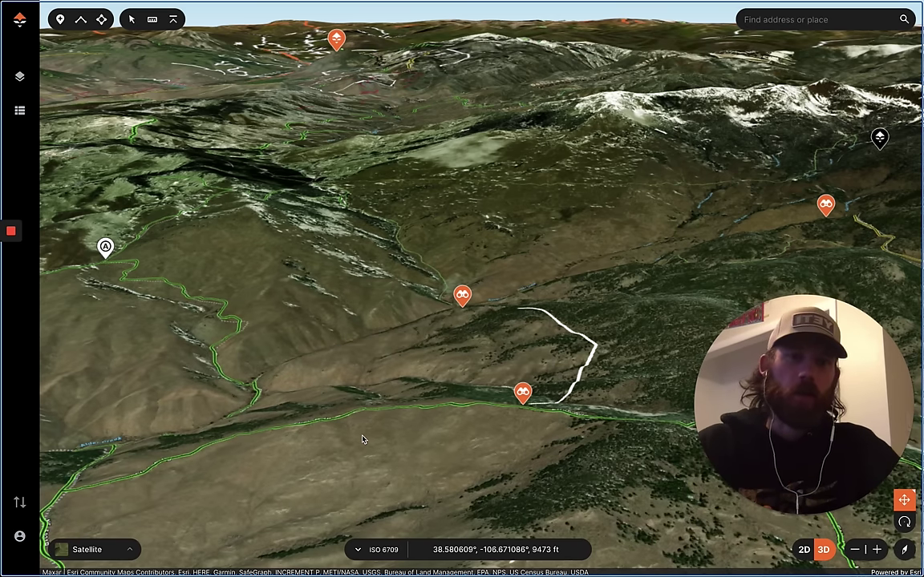
{"action": "left_click_drag", "start_coordinate": [445, 403], "coordinate": [561, 481]}
{"action": "scroll", "coordinate": [374, 348], "scroll_direction": "up", "scroll_amount": 5}
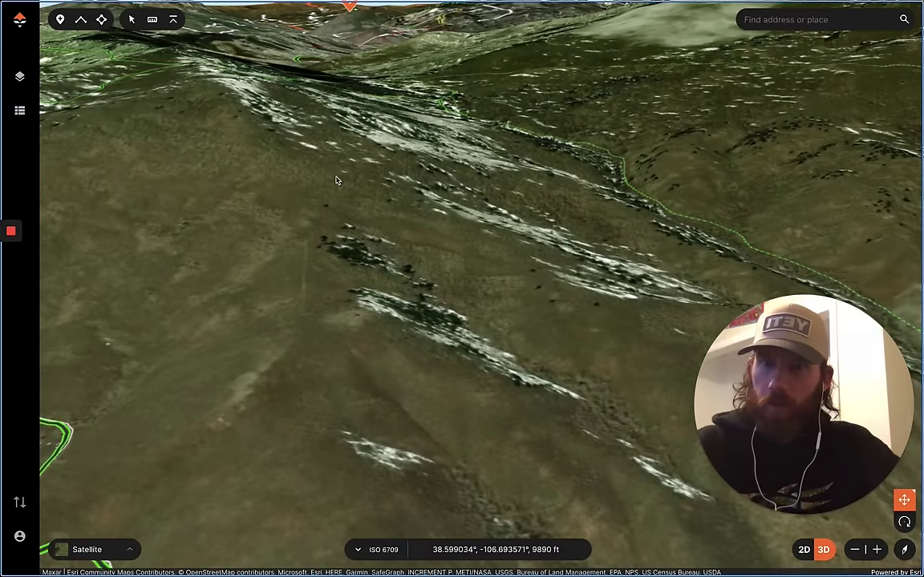
{"action": "scroll", "coordinate": [303, 329], "scroll_direction": "down", "scroll_amount": 3}
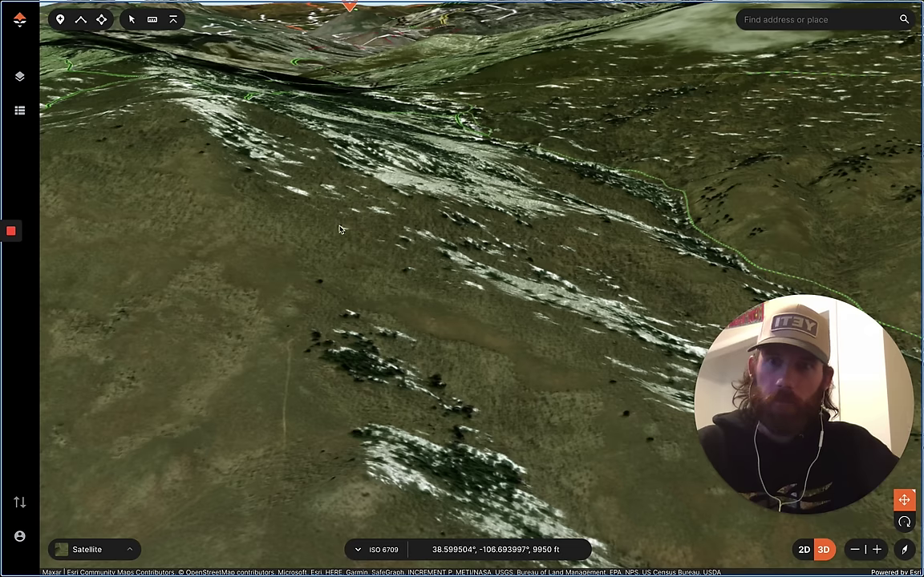
{"action": "left_click_drag", "start_coordinate": [339, 230], "coordinate": [294, 265]}
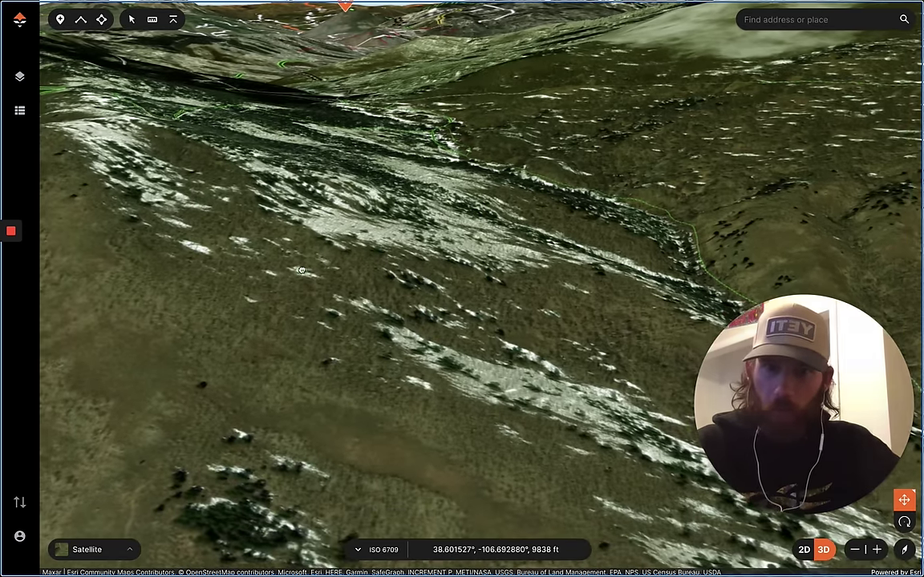
{"action": "left_click_drag", "start_coordinate": [301, 271], "coordinate": [138, 306]}
{"action": "left_click_drag", "start_coordinate": [540, 237], "coordinate": [323, 289]}
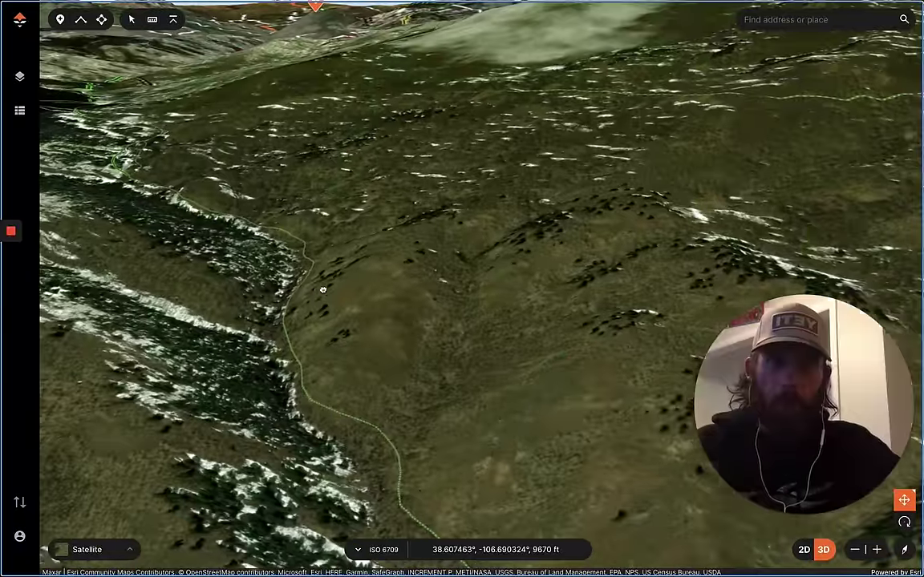
{"action": "left_click_drag", "start_coordinate": [602, 366], "coordinate": [456, 308]}
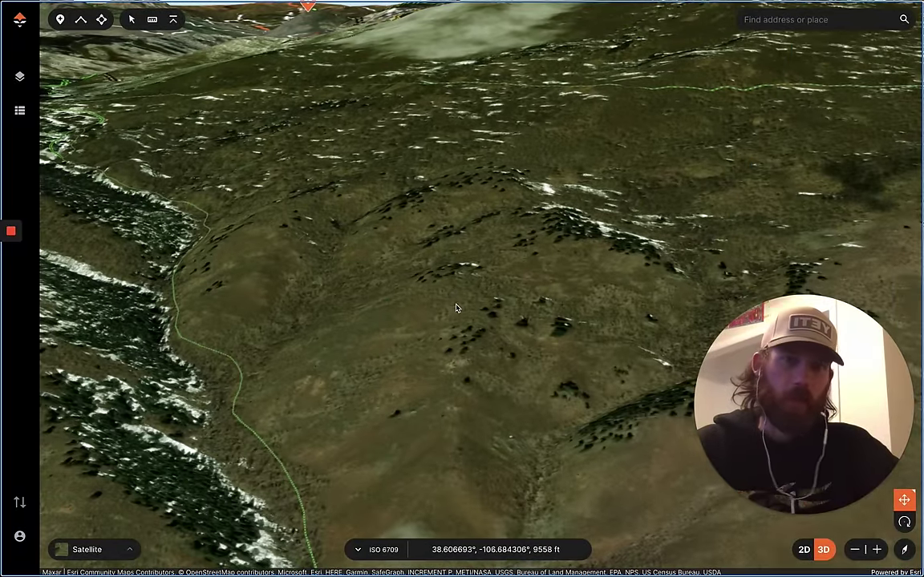
{"action": "scroll", "coordinate": [383, 433], "scroll_direction": "down", "scroll_amount": 3}
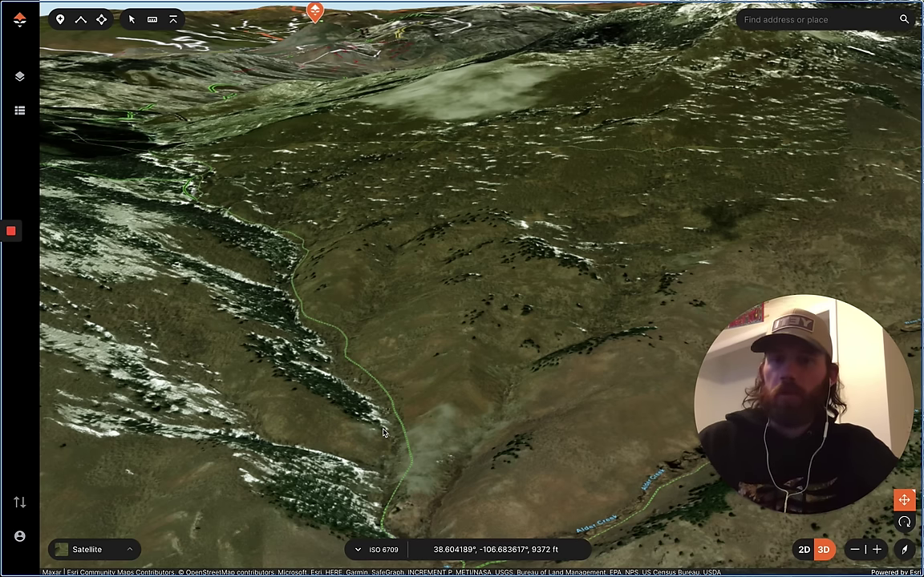
{"action": "left_click_drag", "start_coordinate": [227, 334], "coordinate": [361, 369]}
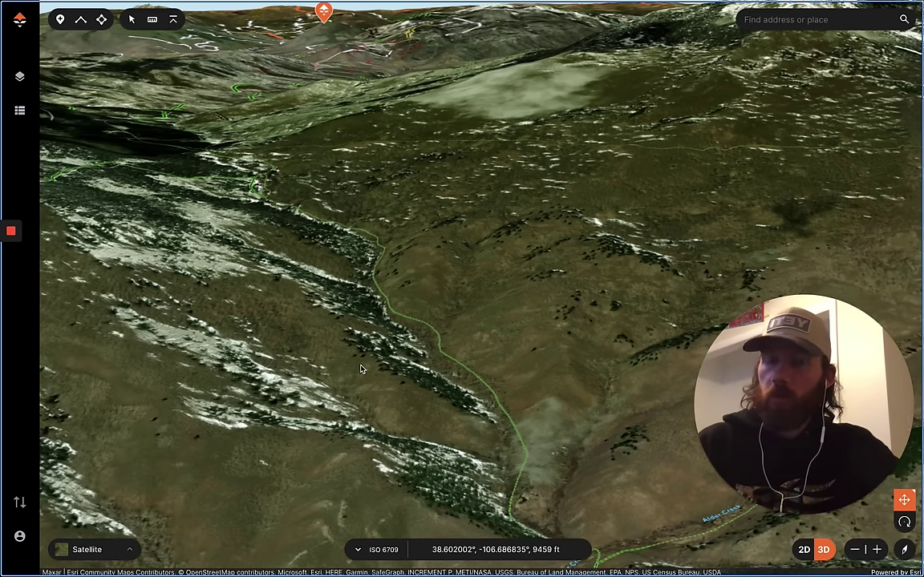
{"action": "scroll", "coordinate": [361, 369], "scroll_direction": "down", "scroll_amount": 2}
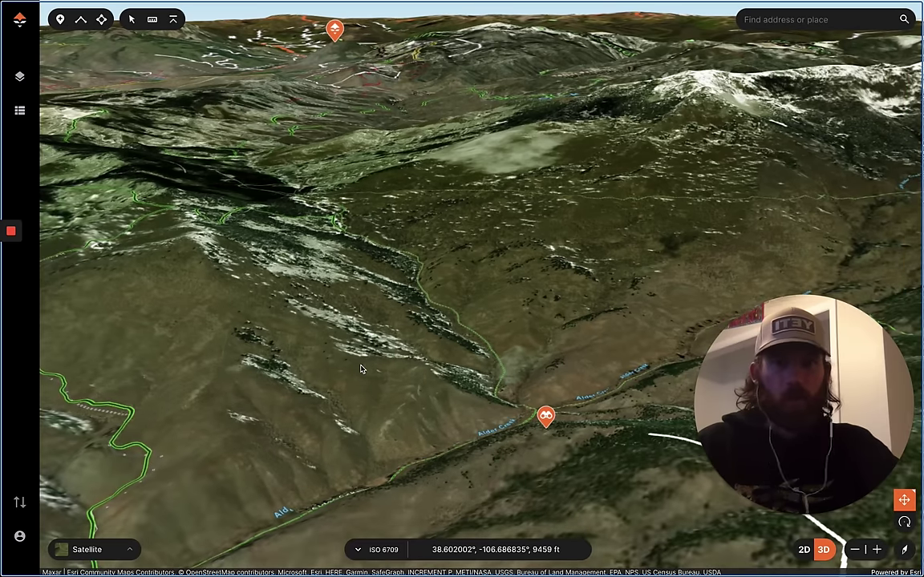
Examine the terrain from the glassing waypoints up Alder Creek to the snowy peaks and along the road to the ridge access waypoint
{"action": "left_click_drag", "start_coordinate": [361, 369], "coordinate": [352, 244]}
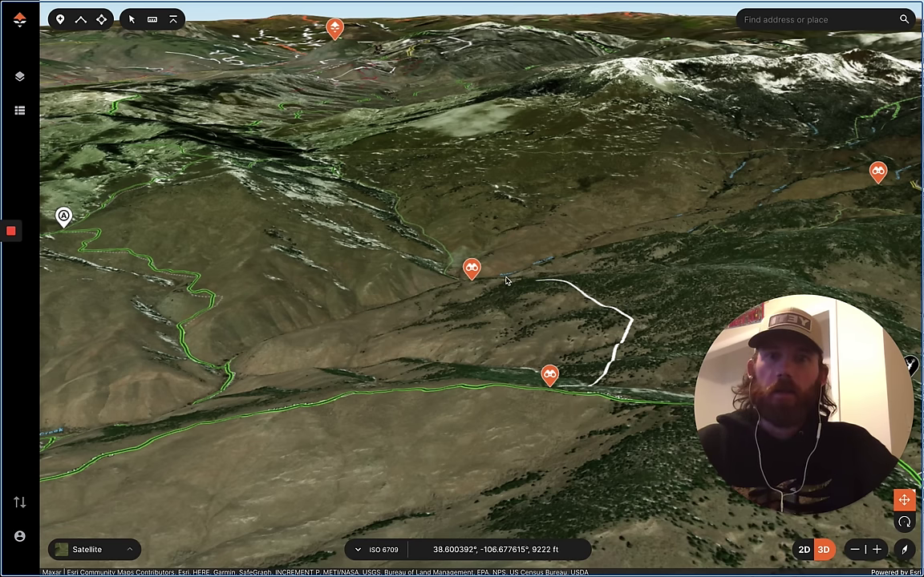
{"action": "left_click_drag", "start_coordinate": [743, 212], "coordinate": [720, 232]}
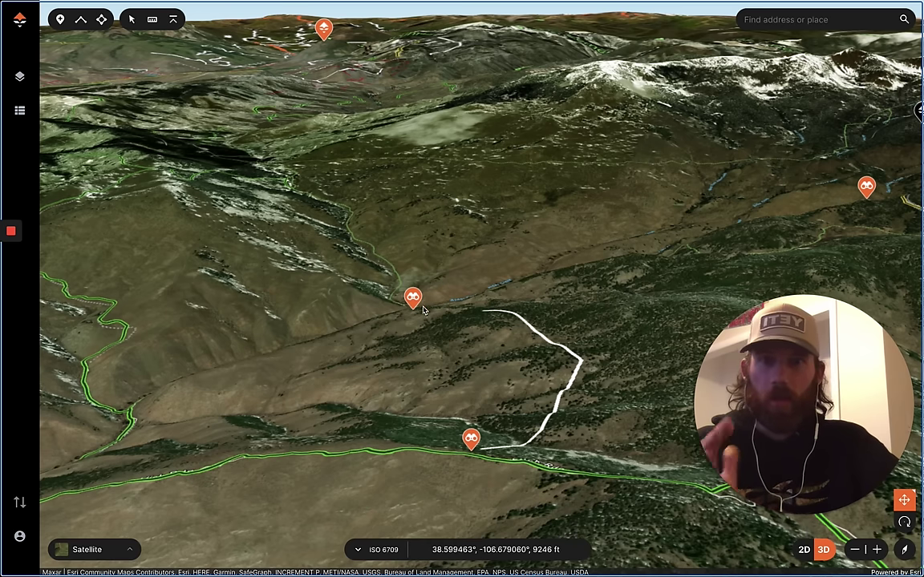
{"action": "left_click_drag", "start_coordinate": [651, 232], "coordinate": [434, 366]}
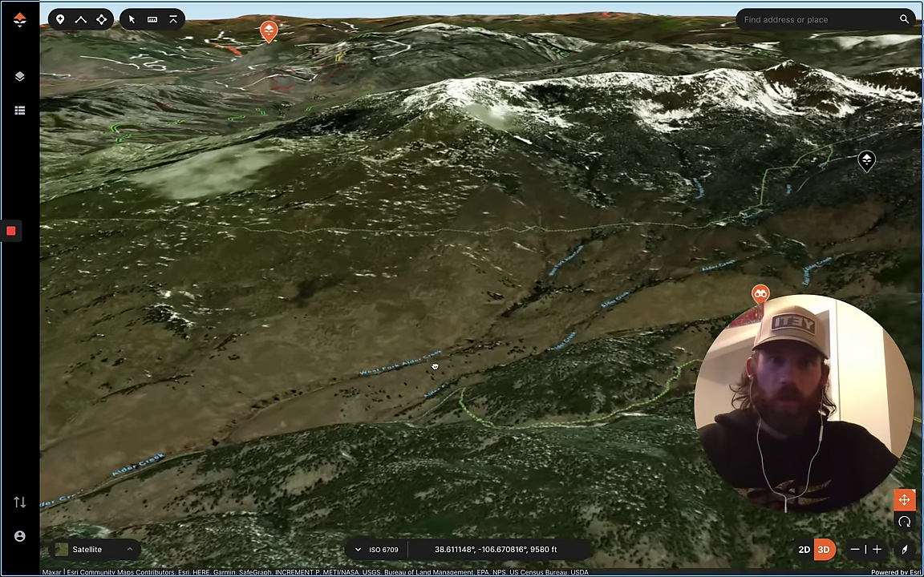
{"action": "left_click_drag", "start_coordinate": [582, 341], "coordinate": [433, 353]}
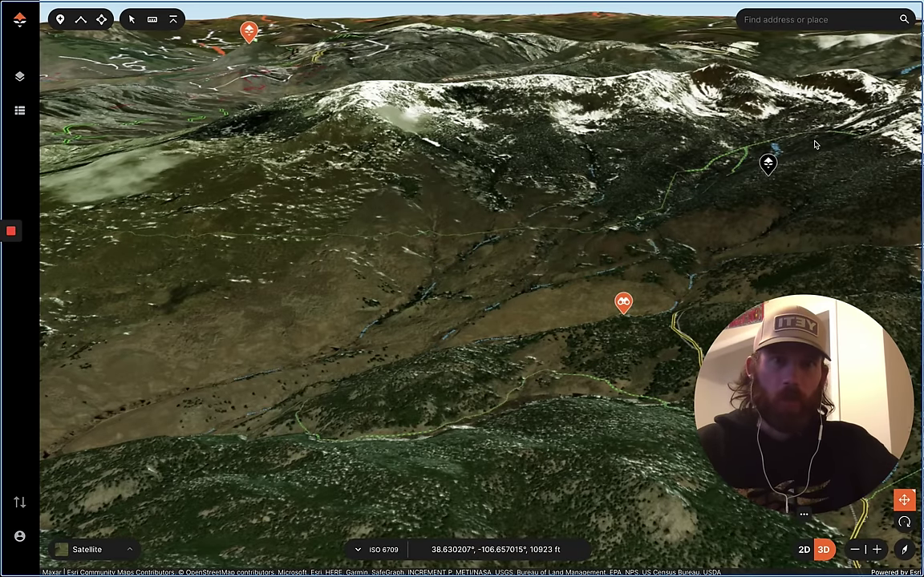
{"action": "left_click_drag", "start_coordinate": [621, 324], "coordinate": [864, 133]}
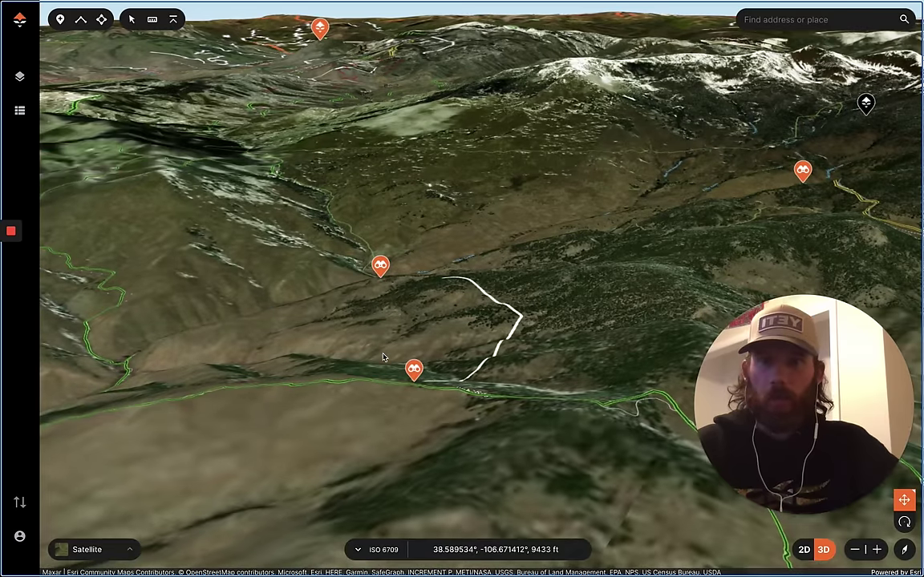
{"action": "left_click_drag", "start_coordinate": [311, 367], "coordinate": [425, 393]}
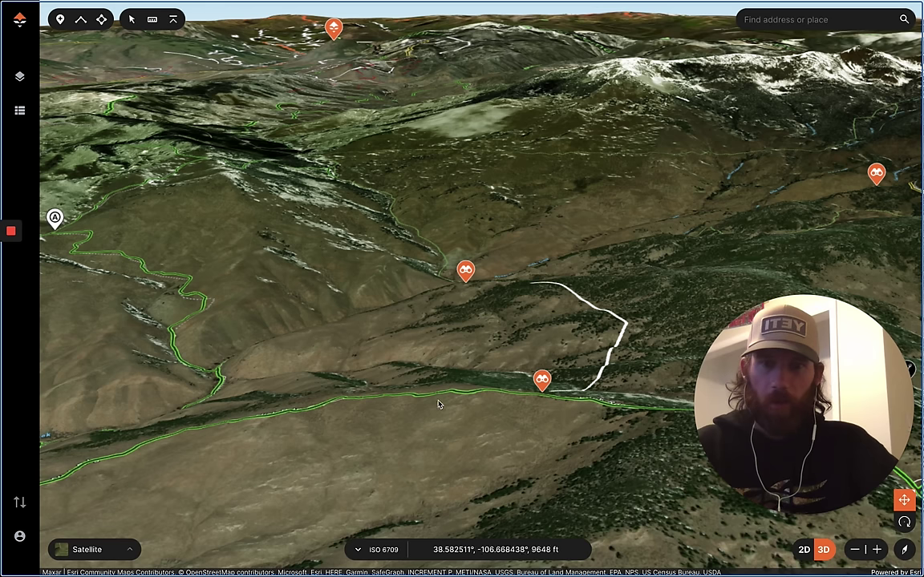
{"action": "left_click_drag", "start_coordinate": [256, 427], "coordinate": [443, 450]}
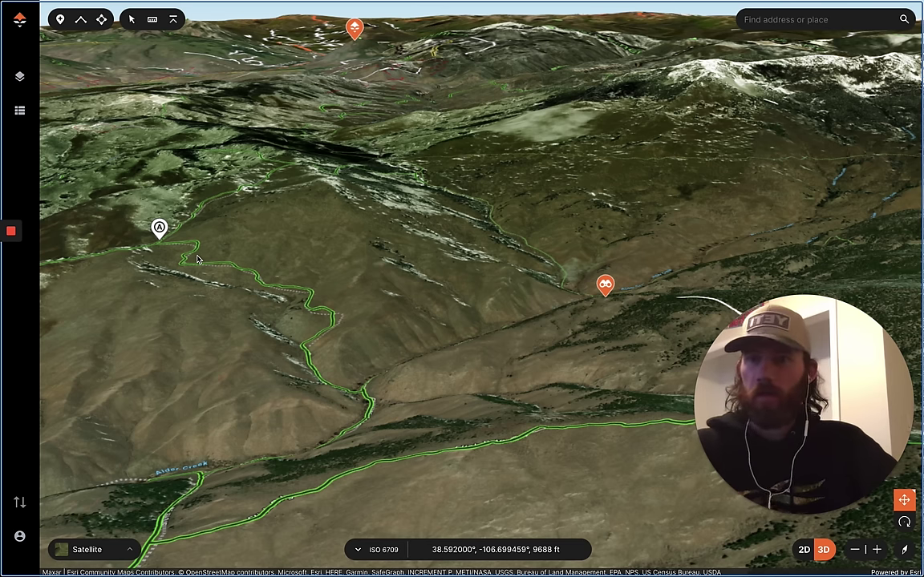
{"action": "left_click_drag", "start_coordinate": [205, 250], "coordinate": [224, 264]}
{"action": "scroll", "coordinate": [225, 265], "scroll_direction": "down", "scroll_amount": 3}
{"action": "left_click_drag", "start_coordinate": [408, 332], "coordinate": [303, 279]}
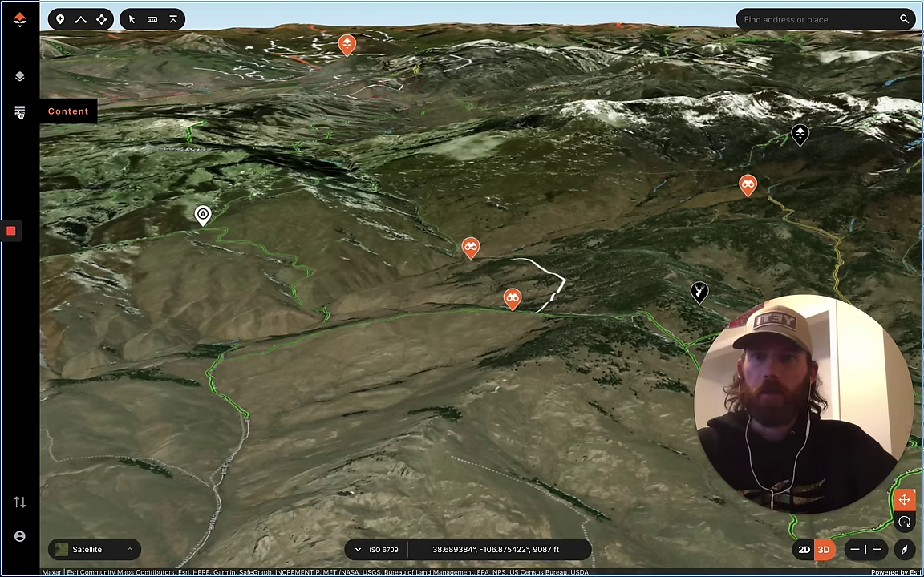
Open the Late Season Deer Hunt collection, review its waypoints on the map, and switch its active status off and back on
{"action": "left_click", "coordinate": [19, 112]}
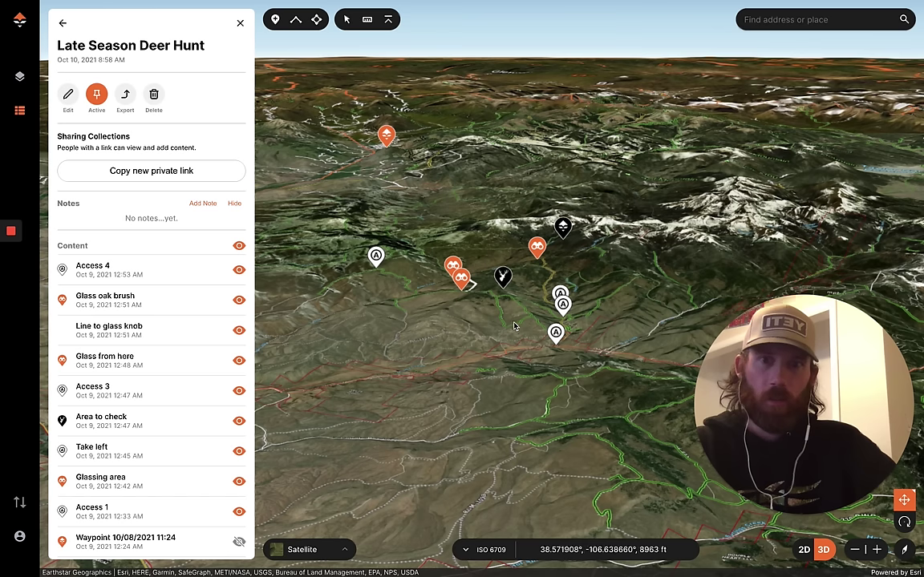
{"action": "left_click_drag", "start_coordinate": [494, 318], "coordinate": [479, 364]}
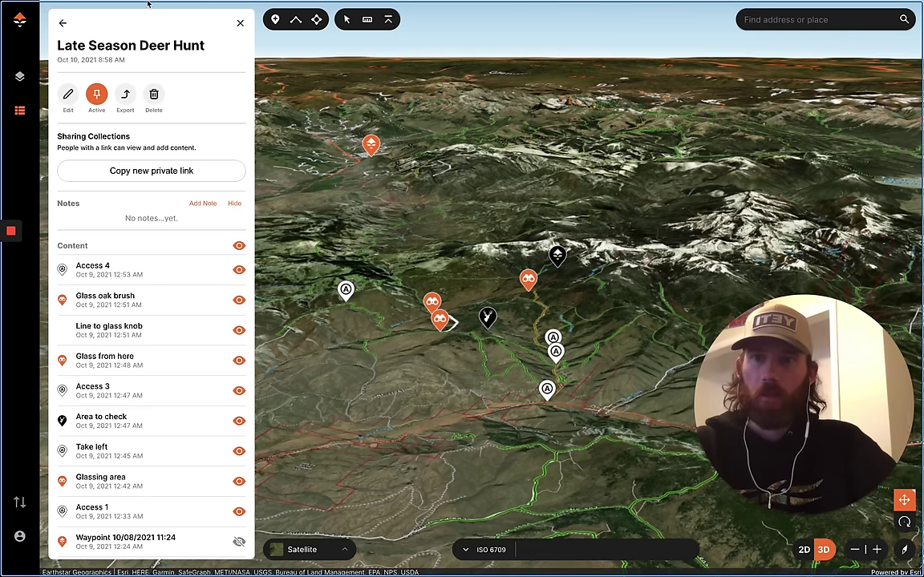
{"action": "left_click", "coordinate": [97, 94]}
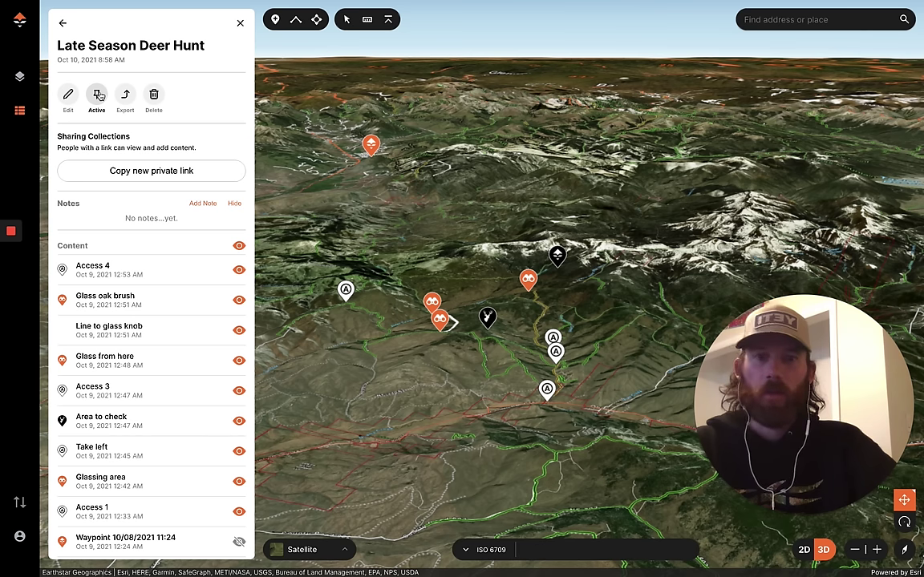
{"action": "left_click", "coordinate": [97, 95]}
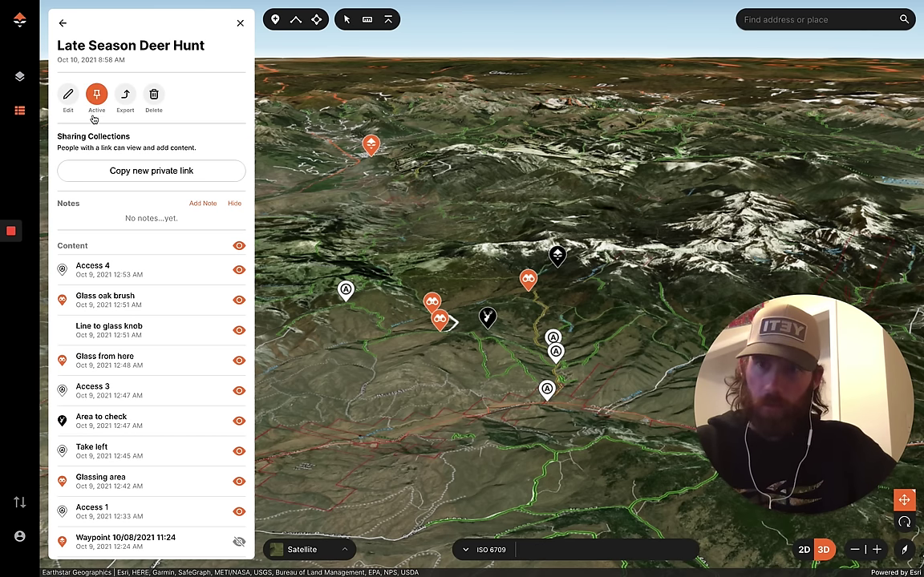
{"action": "mouse_move", "coordinate": [13, 231]}
{"action": "left_click", "coordinate": [12, 323]}
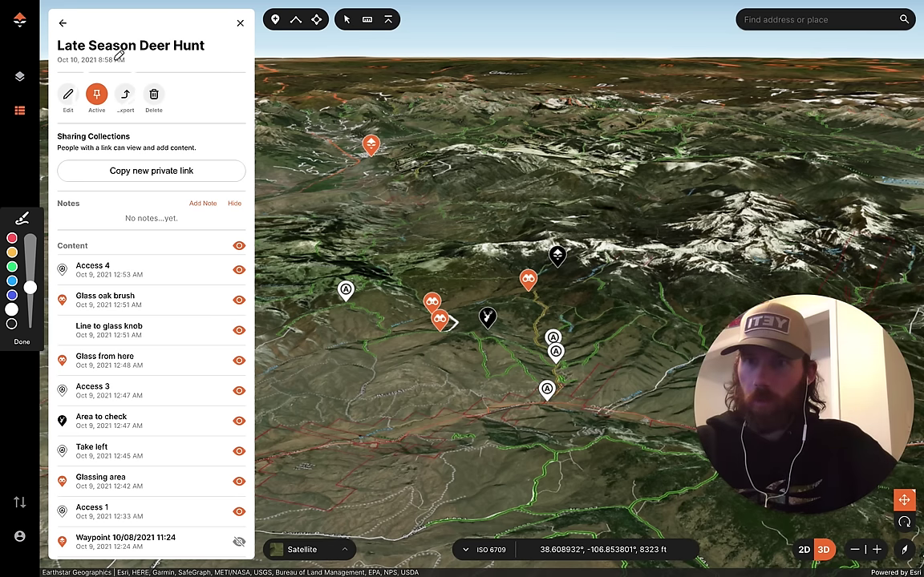
{"action": "left_click", "coordinate": [12, 324]}
{"action": "left_click_drag", "start_coordinate": [103, 58], "coordinate": [81, 71]}
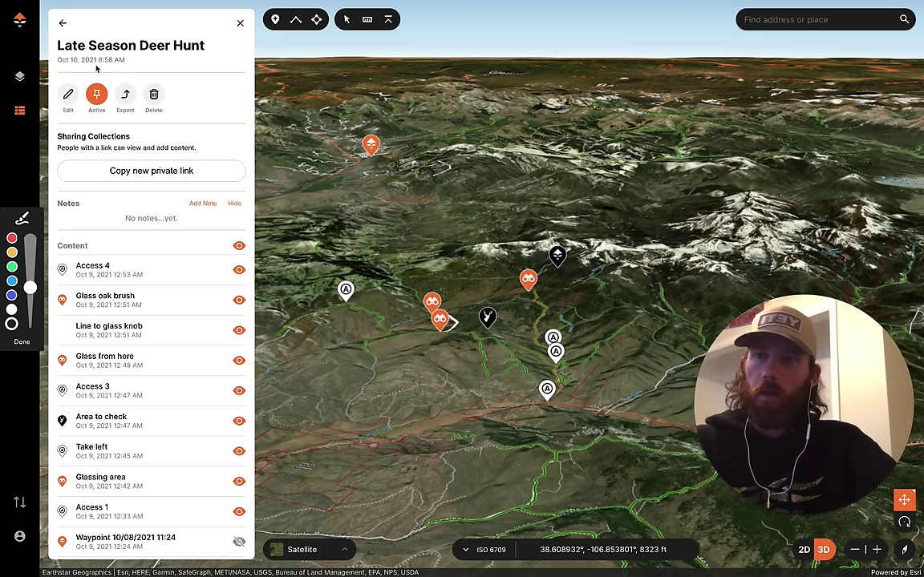
{"action": "left_click", "coordinate": [18, 345]}
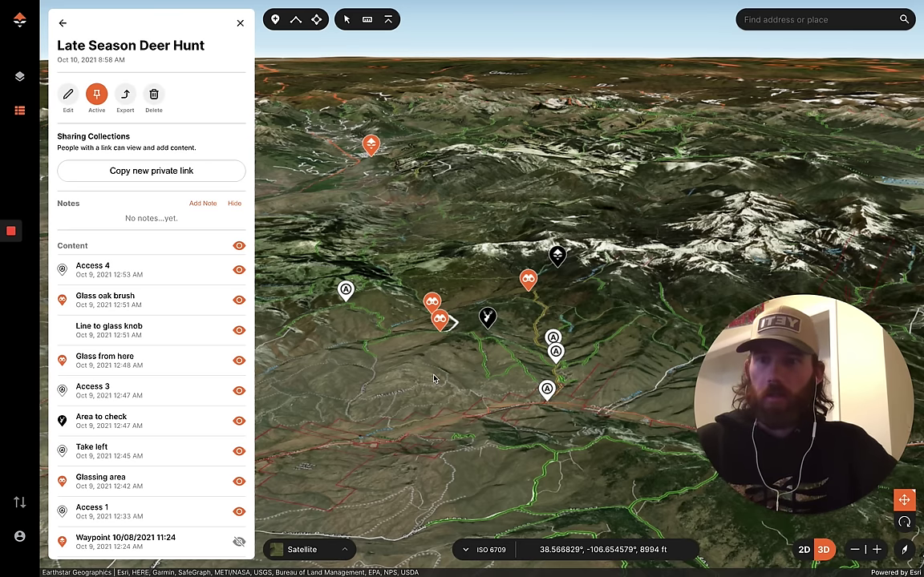
{"action": "scroll", "coordinate": [175, 409], "scroll_direction": "down", "scroll_amount": 1}
{"action": "scroll", "coordinate": [174, 409], "scroll_direction": "up", "scroll_amount": 1}
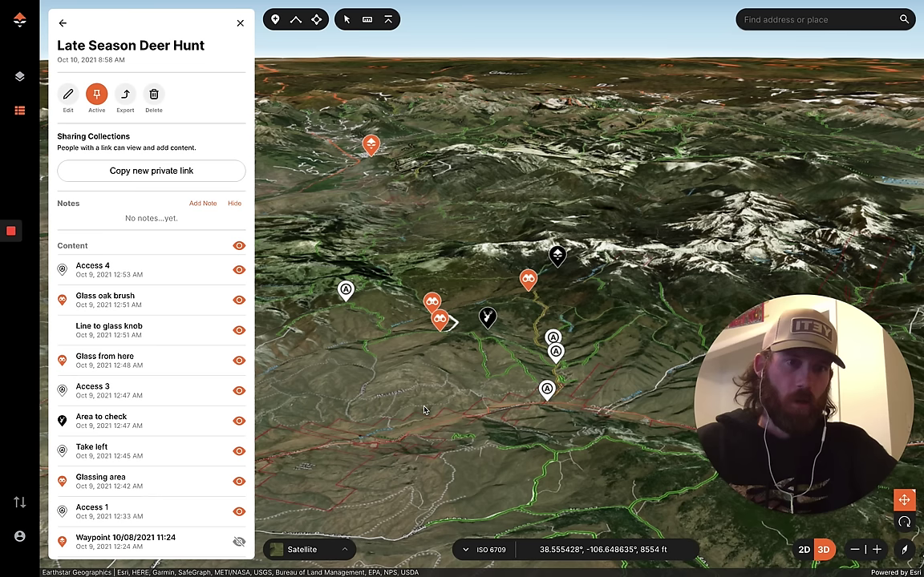
Close the collection details and examine the ridge road and slopes around the access waypoint west of the glassing points
{"action": "left_click", "coordinate": [241, 24]}
{"action": "scroll", "coordinate": [486, 340], "scroll_direction": "up", "scroll_amount": 2}
{"action": "scroll", "coordinate": [487, 340], "scroll_direction": "up", "scroll_amount": 2}
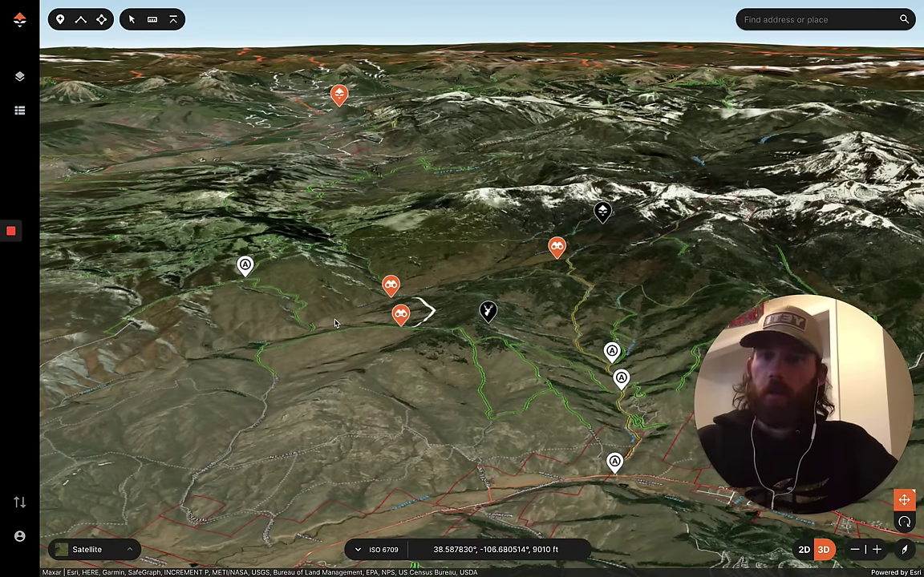
{"action": "left_click_drag", "start_coordinate": [289, 310], "coordinate": [336, 334]}
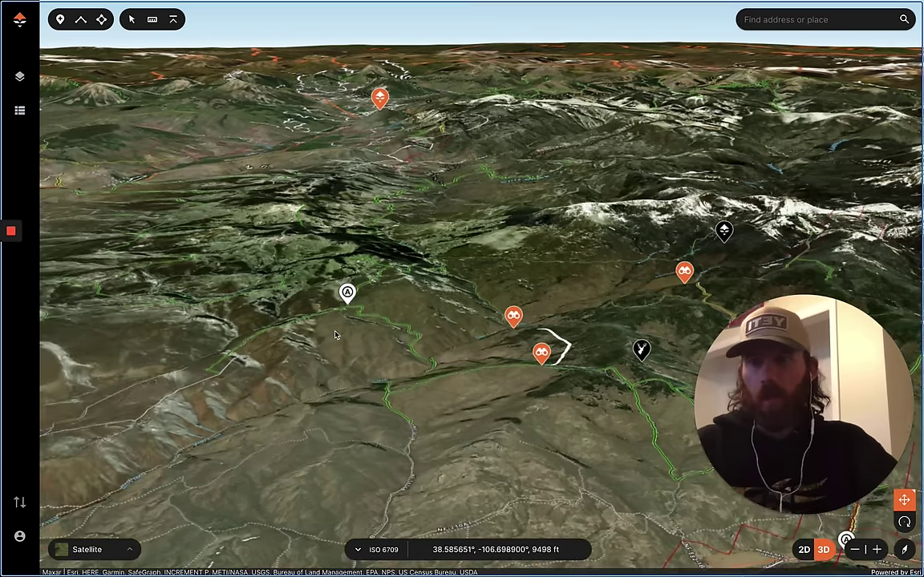
{"action": "scroll", "coordinate": [294, 351], "scroll_direction": "up", "scroll_amount": 3}
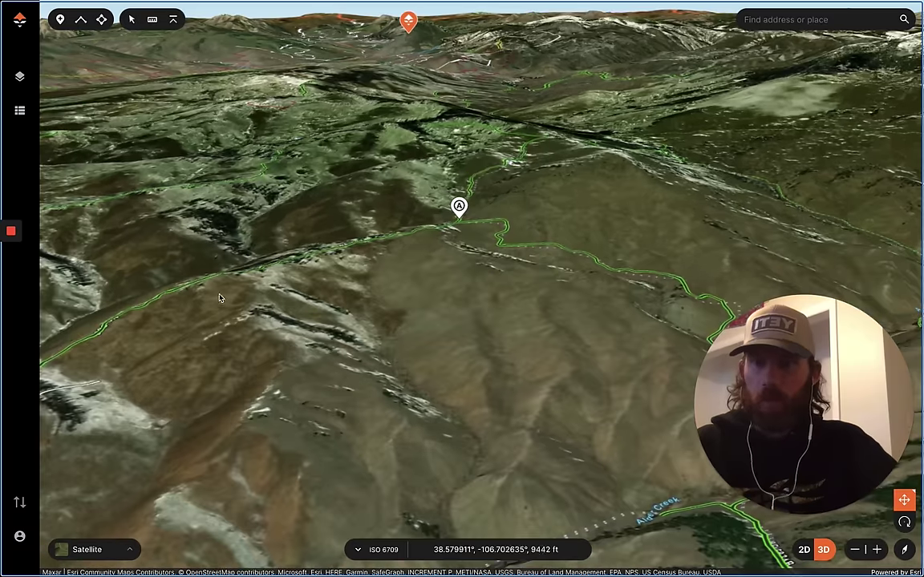
{"action": "left_click_drag", "start_coordinate": [372, 378], "coordinate": [412, 401]}
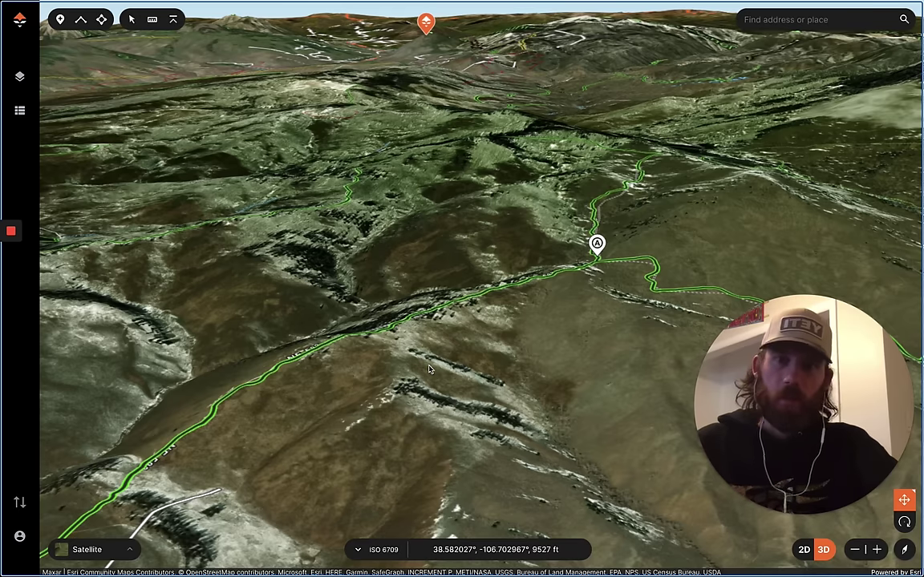
{"action": "scroll", "coordinate": [428, 369], "scroll_direction": "down", "scroll_amount": 3}
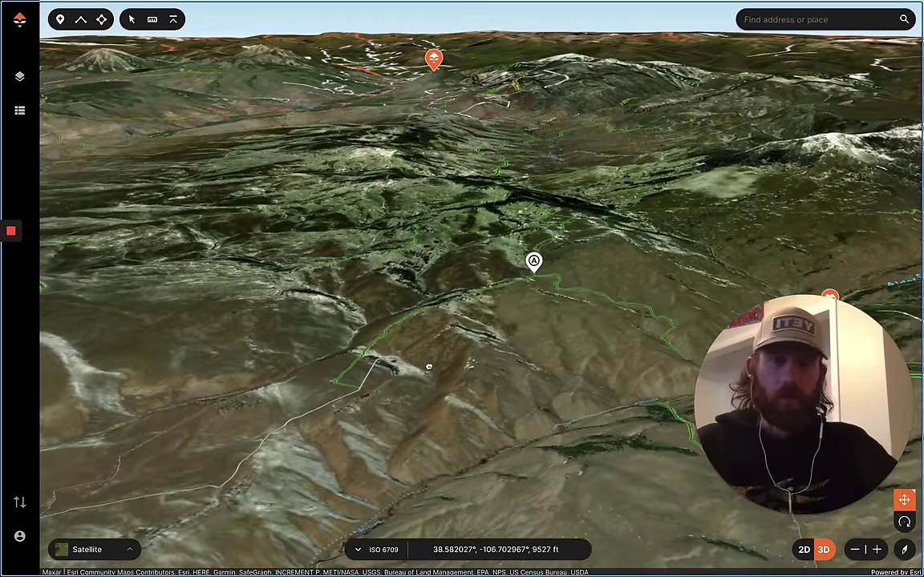
Examine the terrain from the ridge access waypoint past the glassing points to the timbered slopes around the deer waypoint in 3D
{"action": "left_click_drag", "start_coordinate": [510, 380], "coordinate": [308, 313]}
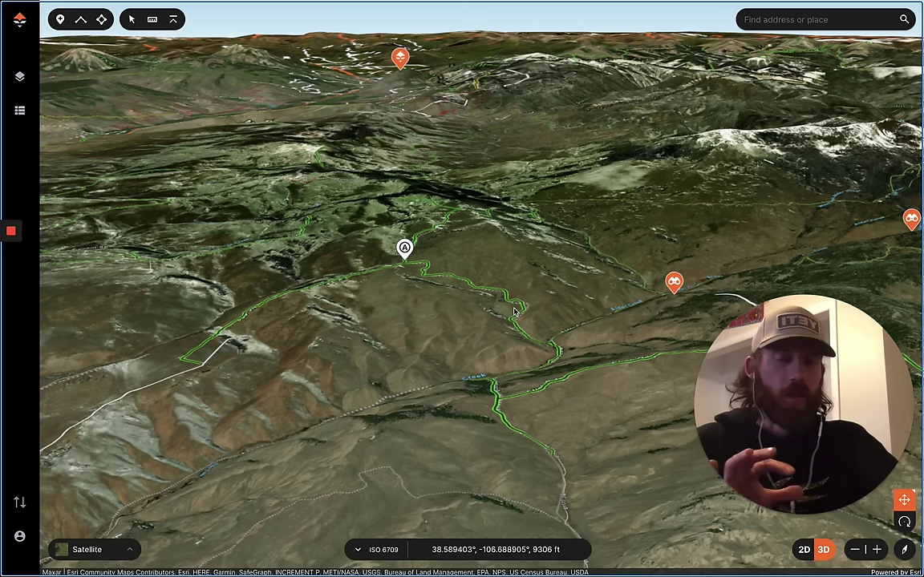
{"action": "left_click_drag", "start_coordinate": [523, 310], "coordinate": [326, 342]}
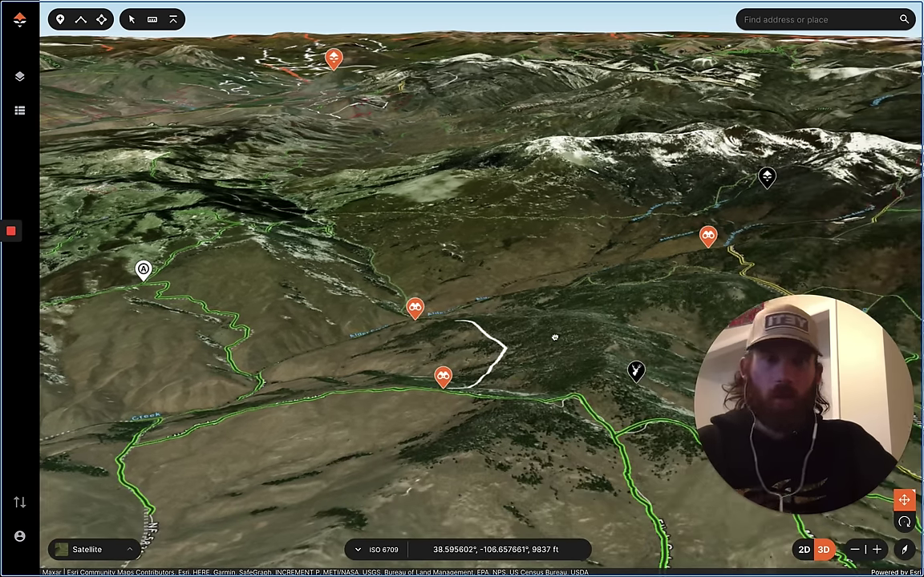
{"action": "left_click_drag", "start_coordinate": [555, 337], "coordinate": [385, 318]}
{"action": "scroll", "coordinate": [400, 367], "scroll_direction": "up", "scroll_amount": 3}
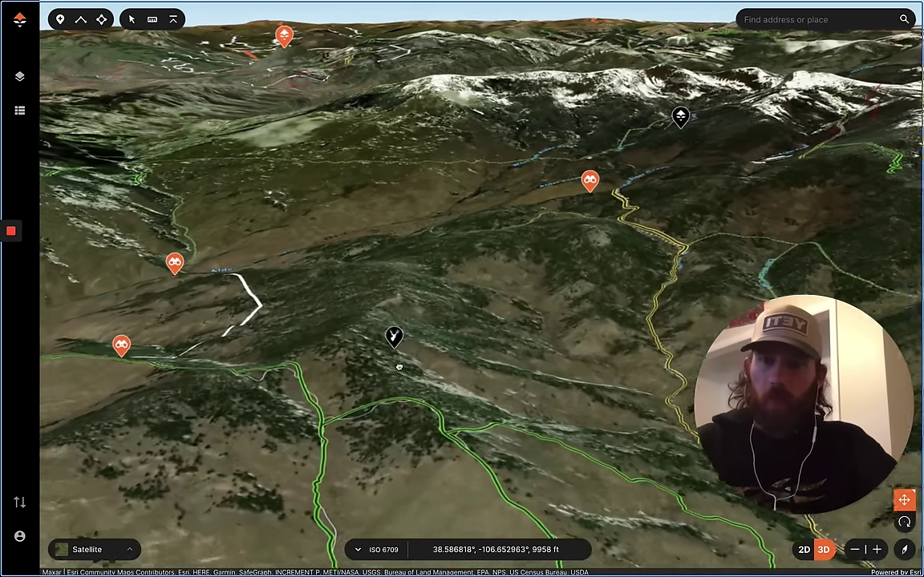
{"action": "scroll", "coordinate": [399, 367], "scroll_direction": "up", "scroll_amount": 3}
{"action": "left_click_drag", "start_coordinate": [537, 249], "coordinate": [377, 433]}
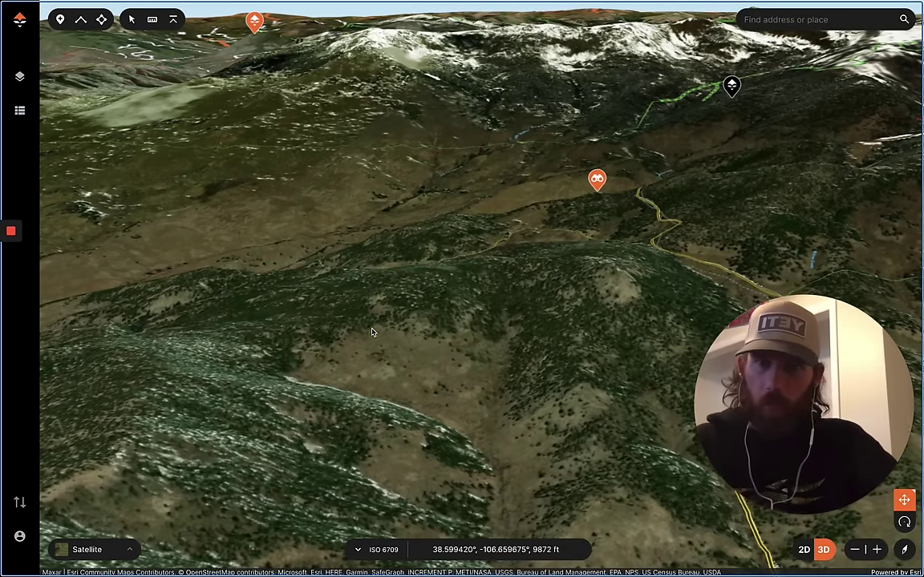
{"action": "mouse_move", "coordinate": [419, 373]}
{"action": "left_mouse_down"}
{"action": "mouse_move", "coordinate": [433, 373]}
{"action": "mouse_move", "coordinate": [482, 324]}
{"action": "left_mouse_up"}
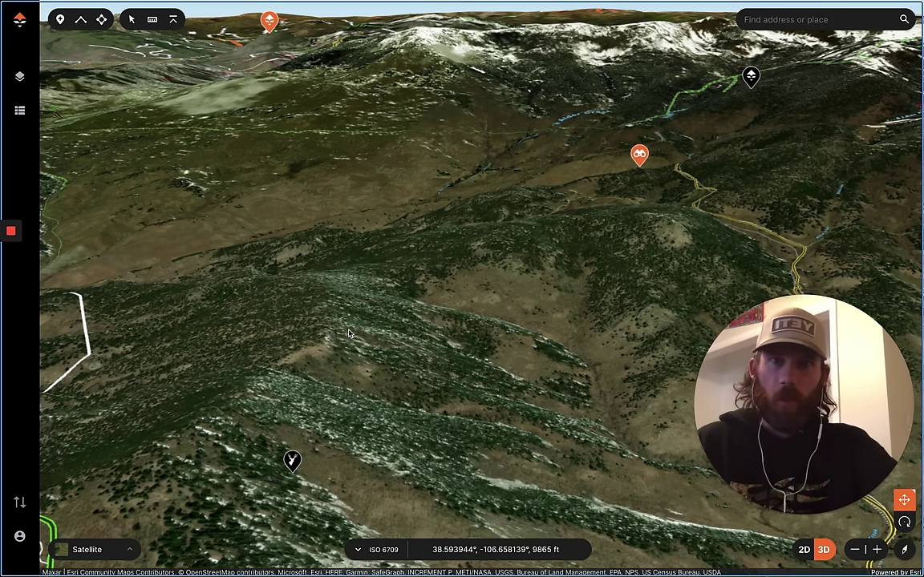
{"action": "scroll", "coordinate": [385, 369], "scroll_direction": "down", "scroll_amount": 5}
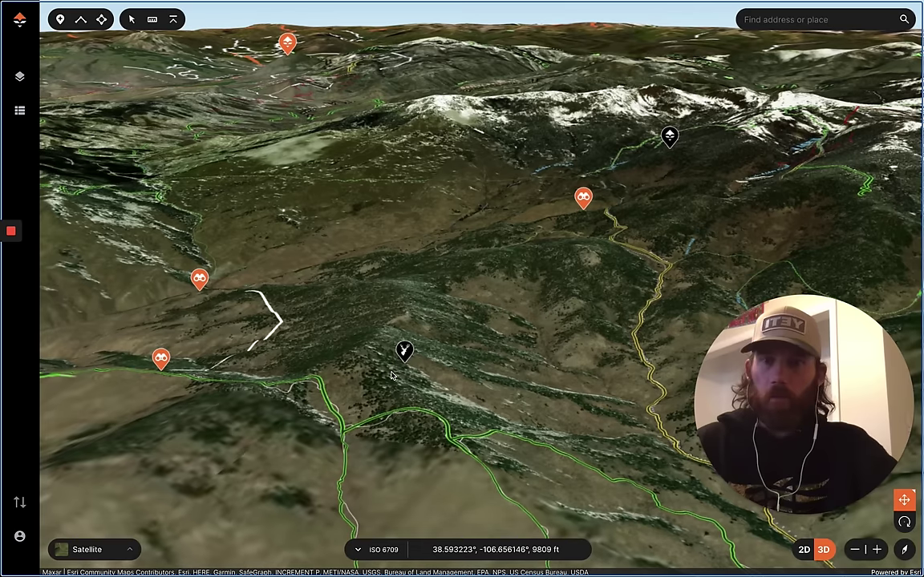
Turn on Colorado's Government Land layer with Wilderness left off, and return to the layer list
{"action": "left_click", "coordinate": [20, 77]}
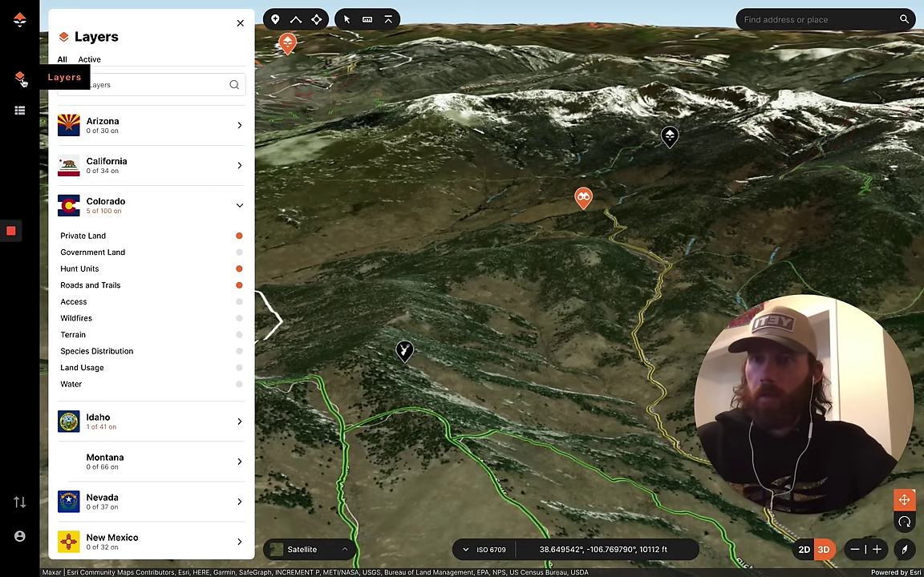
{"action": "left_click", "coordinate": [149, 253]}
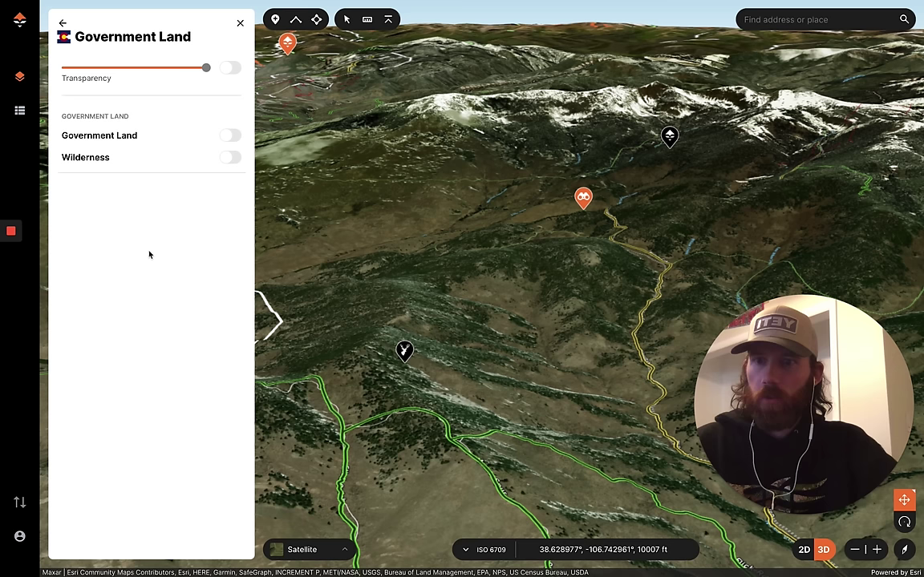
{"action": "left_click", "coordinate": [231, 70]}
{"action": "left_click", "coordinate": [231, 457]}
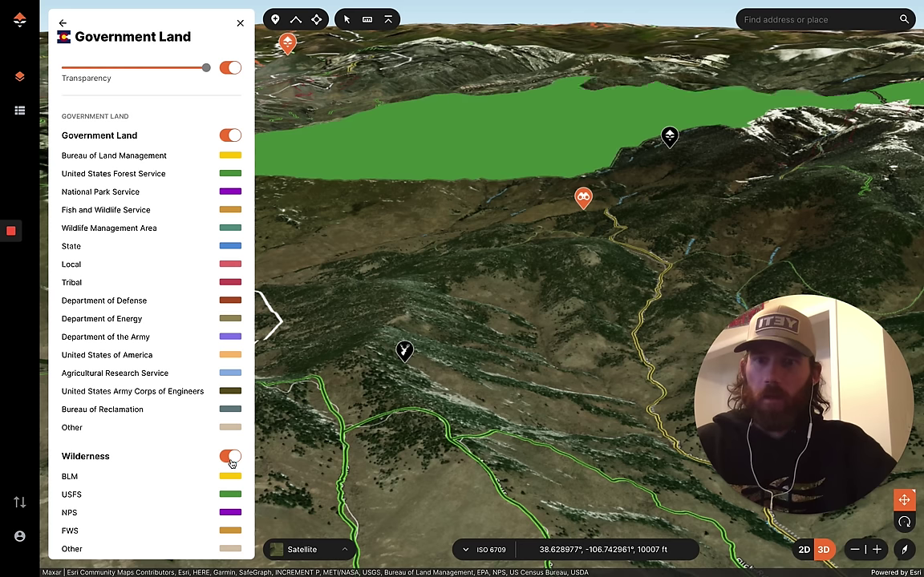
{"action": "left_click", "coordinate": [231, 458]}
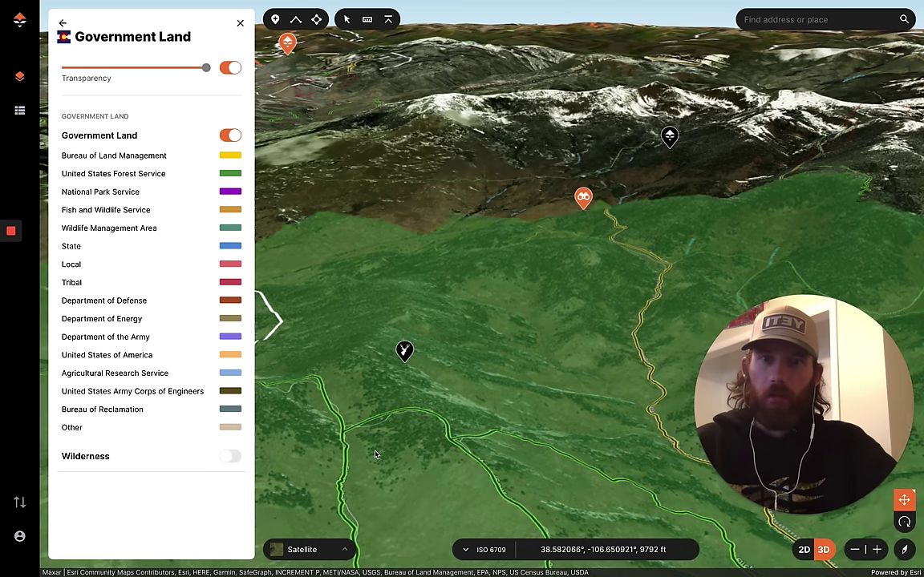
{"action": "left_click", "coordinate": [63, 23]}
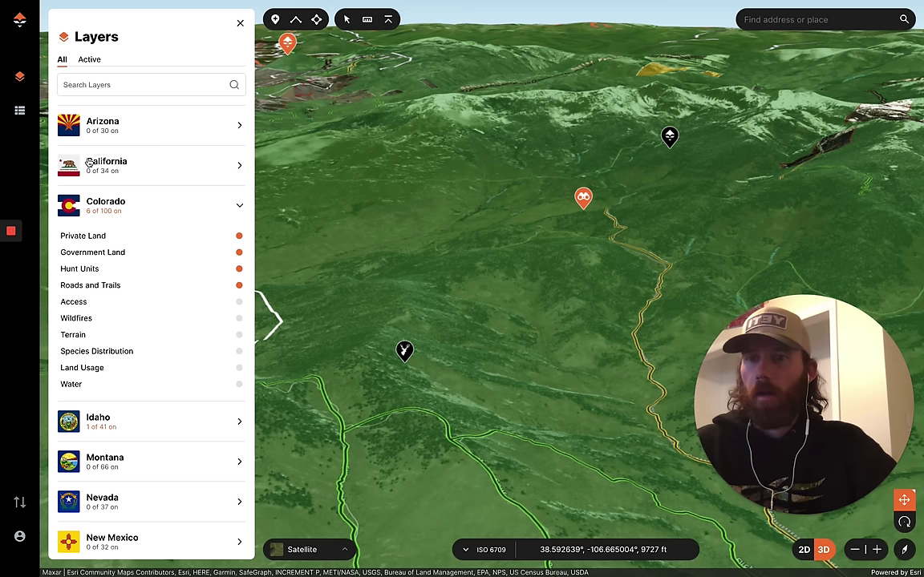
Turn on Colorado's 7,000 to 8,500 ft and 8,500 to 10,000 ft terrain elevation bands, and return to the layer list
{"action": "left_click", "coordinate": [104, 335]}
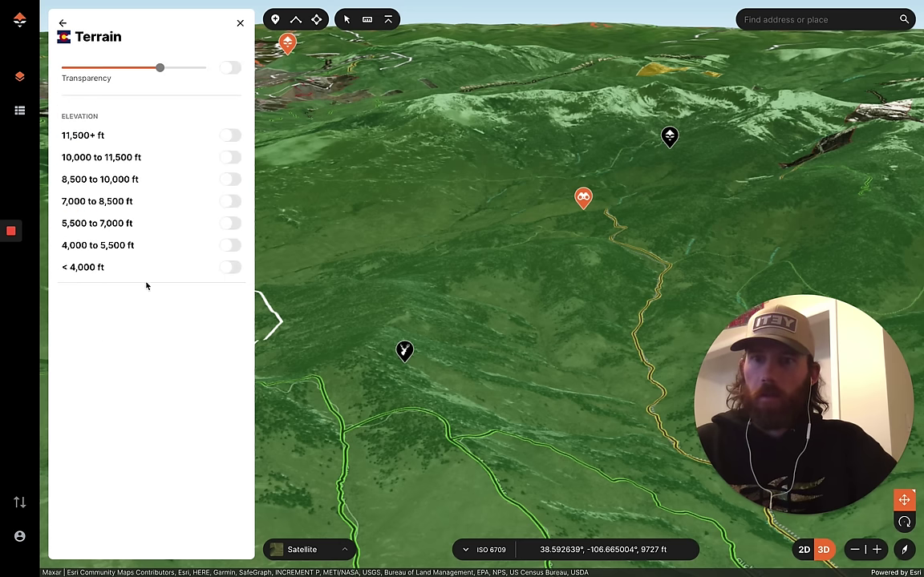
{"action": "left_click", "coordinate": [231, 201]}
{"action": "left_click", "coordinate": [230, 180]}
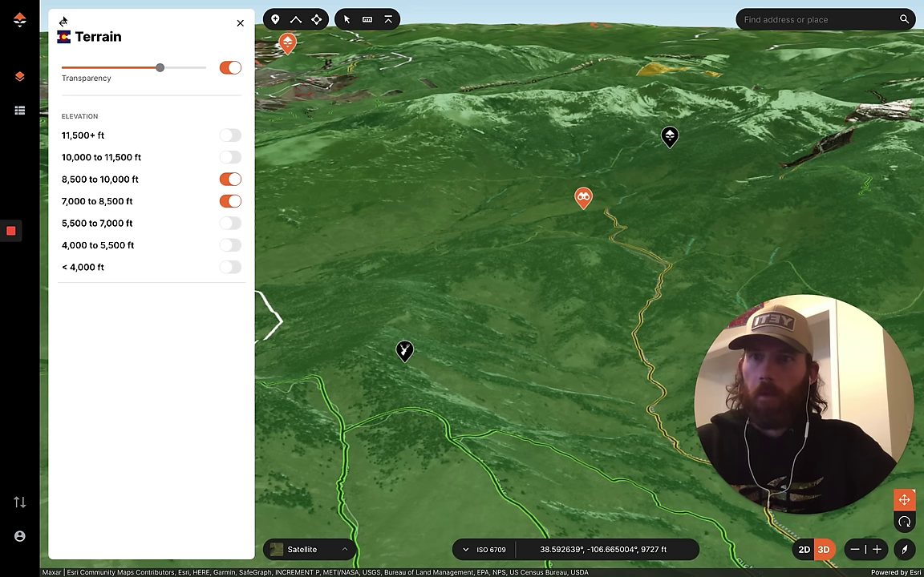
{"action": "left_click", "coordinate": [63, 23]}
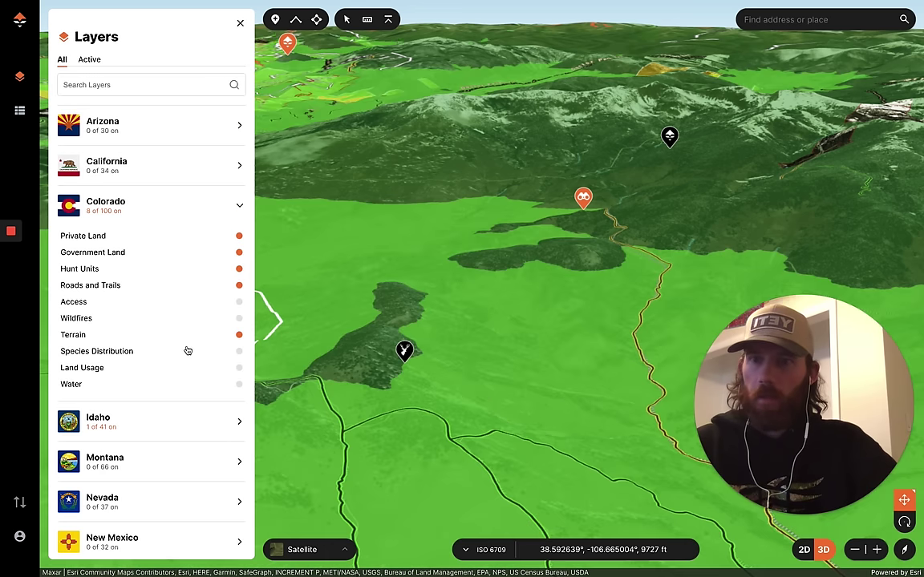
Turn on the mule deer Winter Range layer in Colorado's species distribution and close the layer settings
{"action": "left_click", "coordinate": [157, 347]}
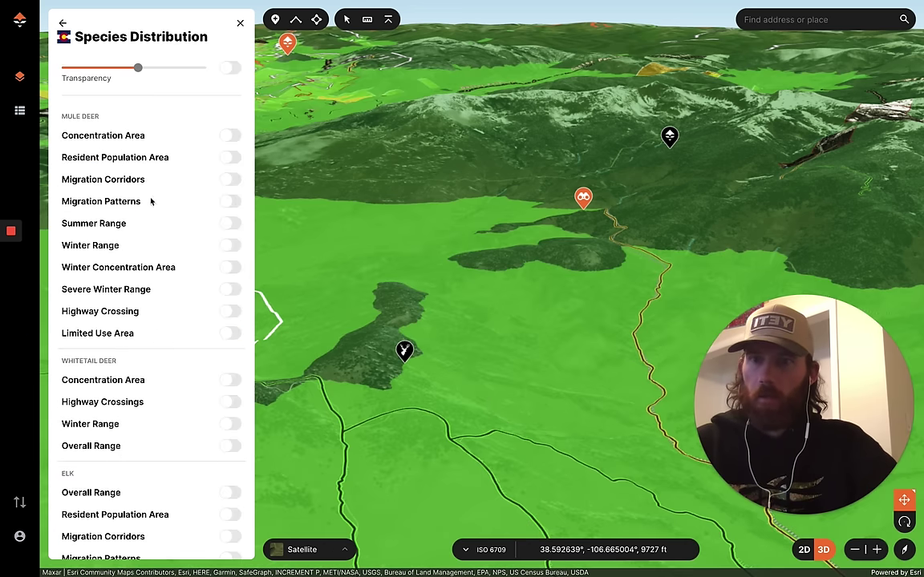
{"action": "left_click", "coordinate": [228, 244]}
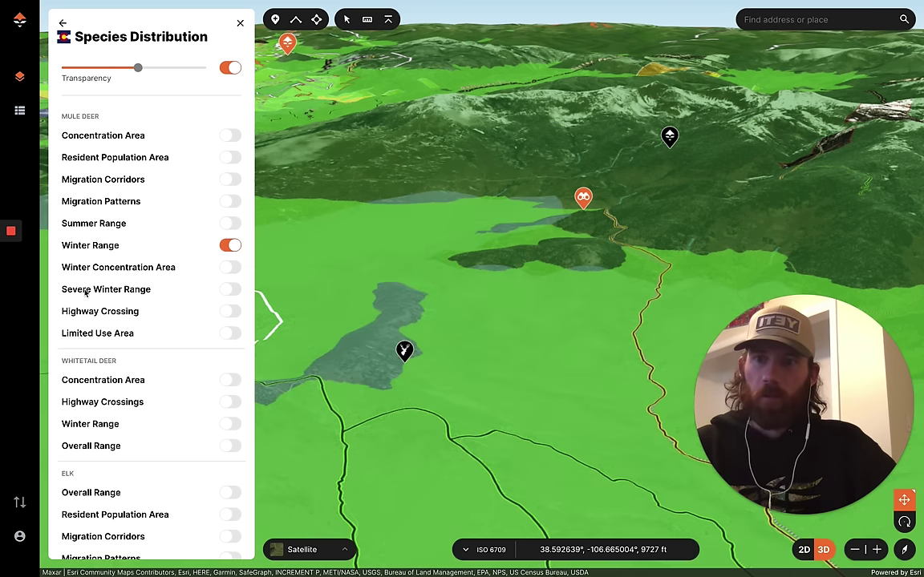
{"action": "mouse_move", "coordinate": [12, 298]}
{"action": "left_click", "coordinate": [11, 323]}
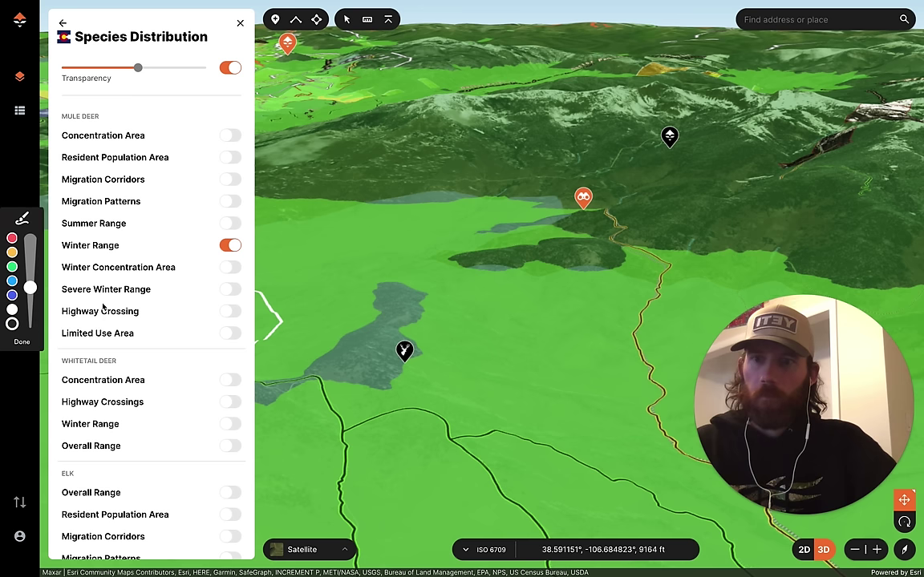
{"action": "mouse_move", "coordinate": [94, 298]}
{"action": "left_mouse_down"}
{"action": "mouse_move", "coordinate": [55, 309]}
{"action": "mouse_move", "coordinate": [199, 309]}
{"action": "mouse_move", "coordinate": [239, 295]}
{"action": "mouse_move", "coordinate": [71, 288]}
{"action": "left_mouse_up"}
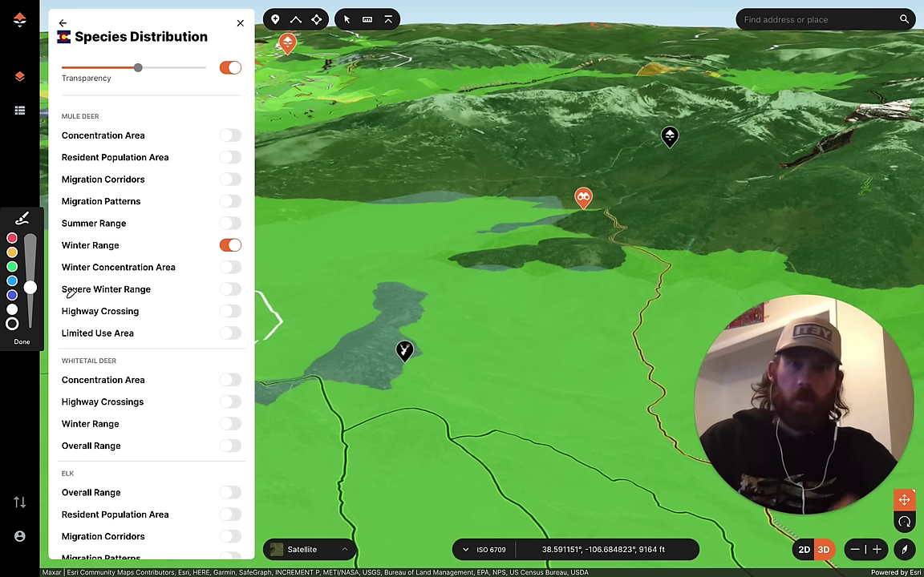
{"action": "left_click", "coordinate": [240, 23]}
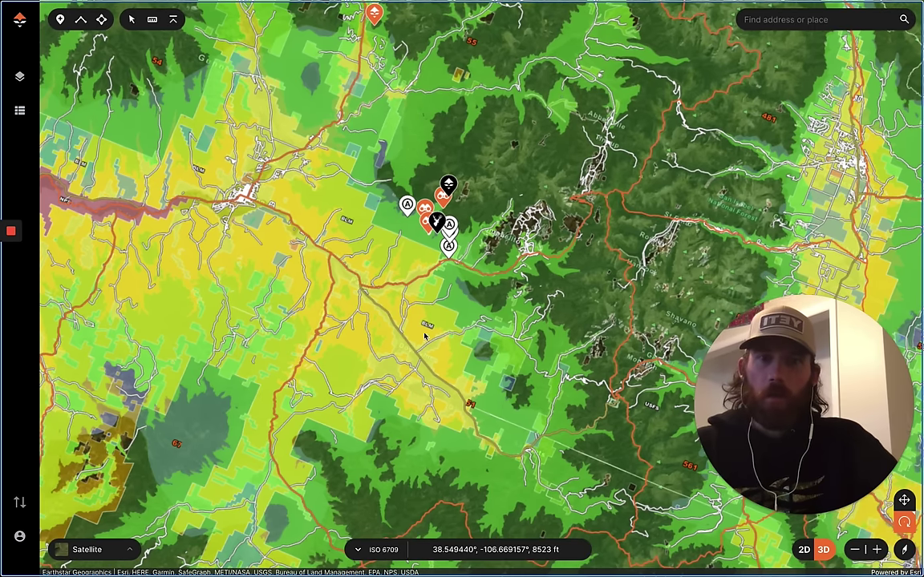
Switch the 3D view to pan mode and examine the elevation, winter range and land ownership overlays around the access and glassing waypoints
{"action": "left_click", "coordinate": [908, 527]}
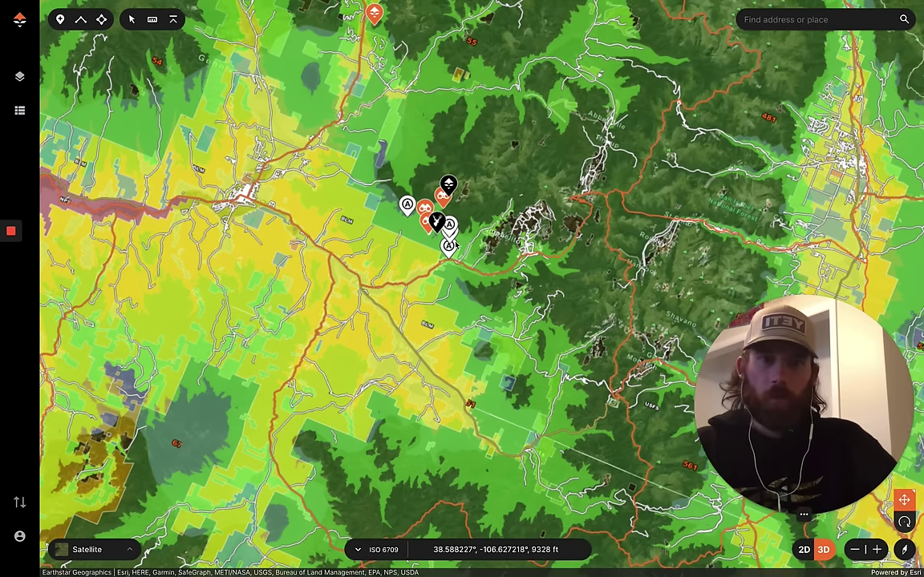
{"action": "scroll", "coordinate": [429, 235], "scroll_direction": "up", "scroll_amount": 4}
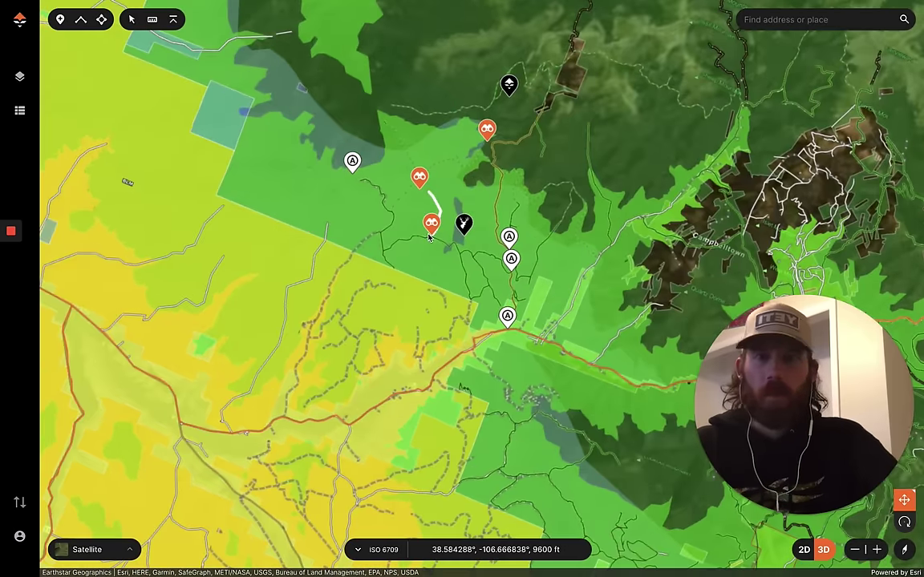
{"action": "scroll", "coordinate": [482, 261], "scroll_direction": "up", "scroll_amount": 2}
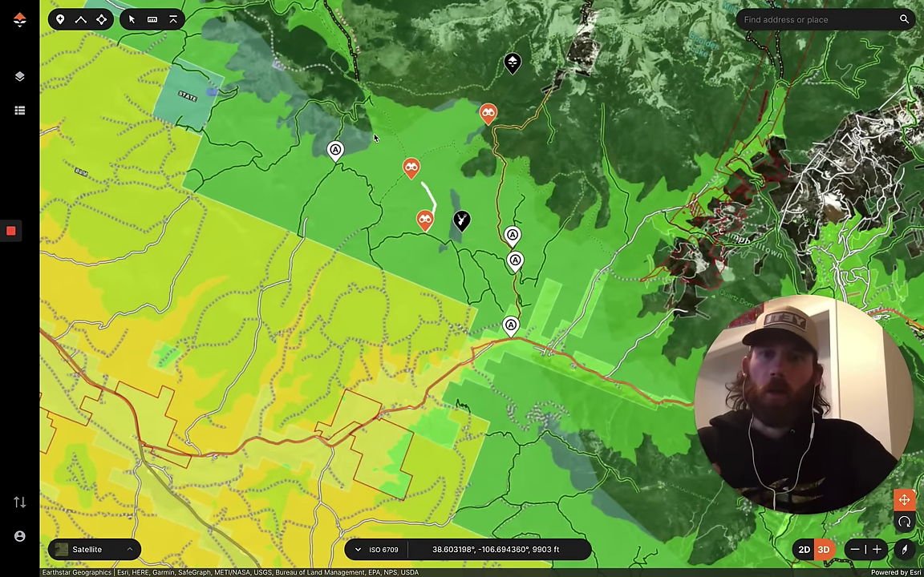
{"action": "left_click_drag", "start_coordinate": [248, 101], "coordinate": [278, 213]}
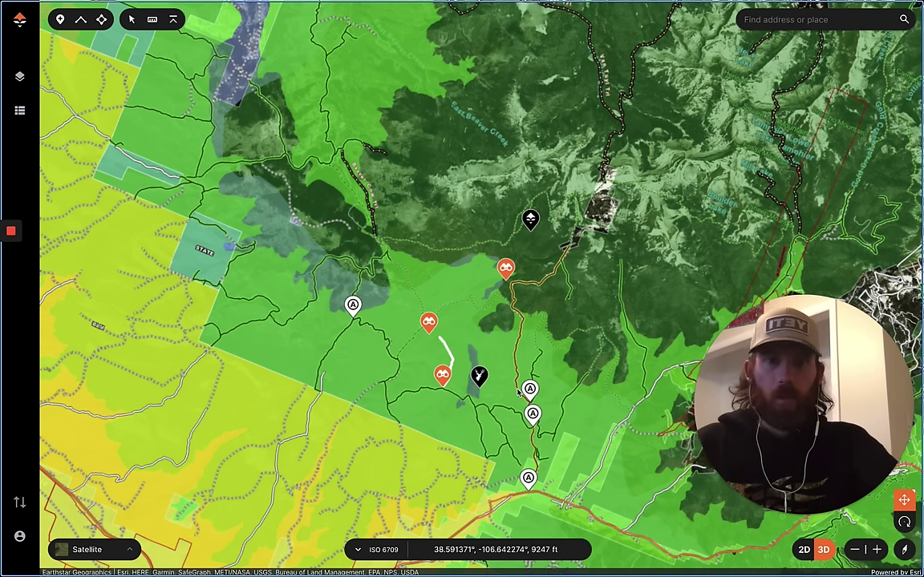
{"action": "scroll", "coordinate": [516, 389], "scroll_direction": "up", "scroll_amount": 5}
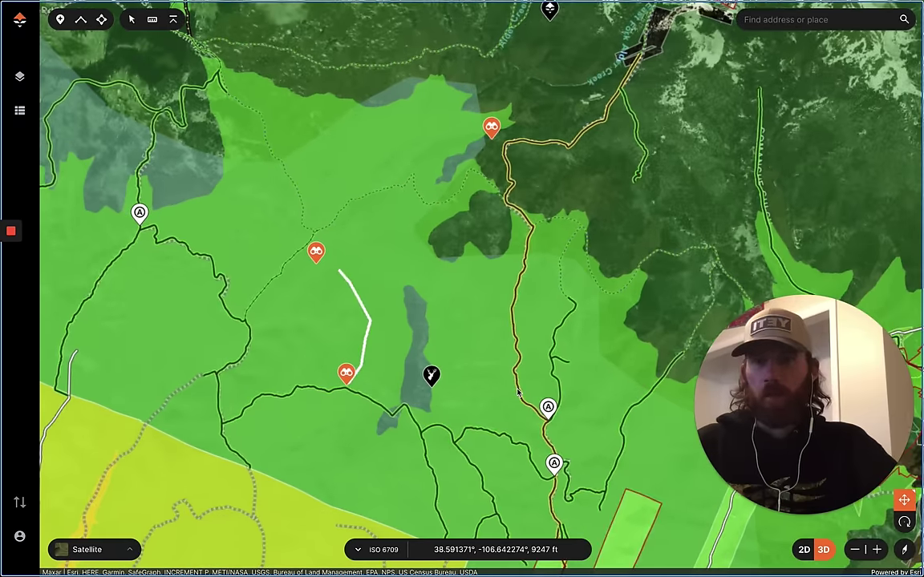